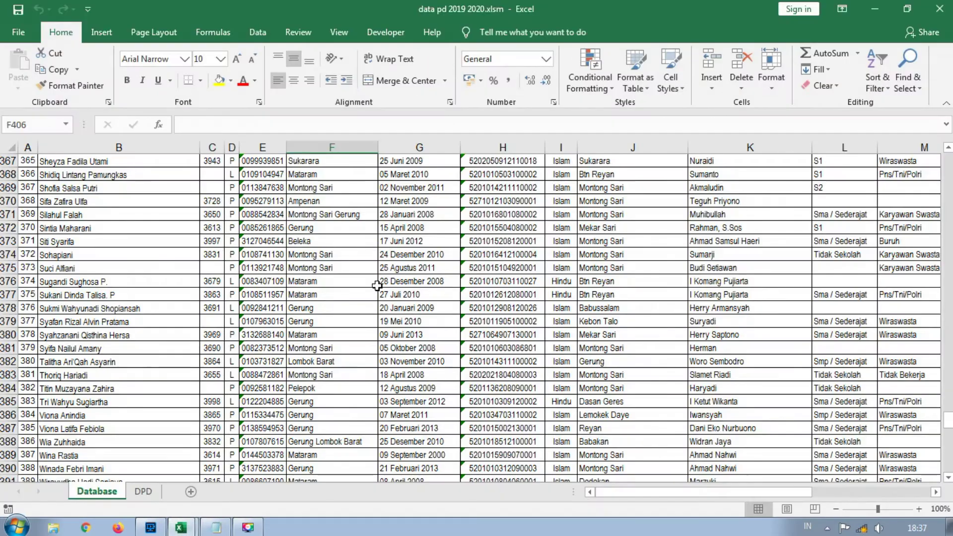
Review the student records on the Database sheet and its NAMA, TEMPAT LAHIR and TANGGAL LAHIR headings
{"action": "scroll", "coordinate": [374, 294], "scroll_direction": "up", "scroll_amount": 20}
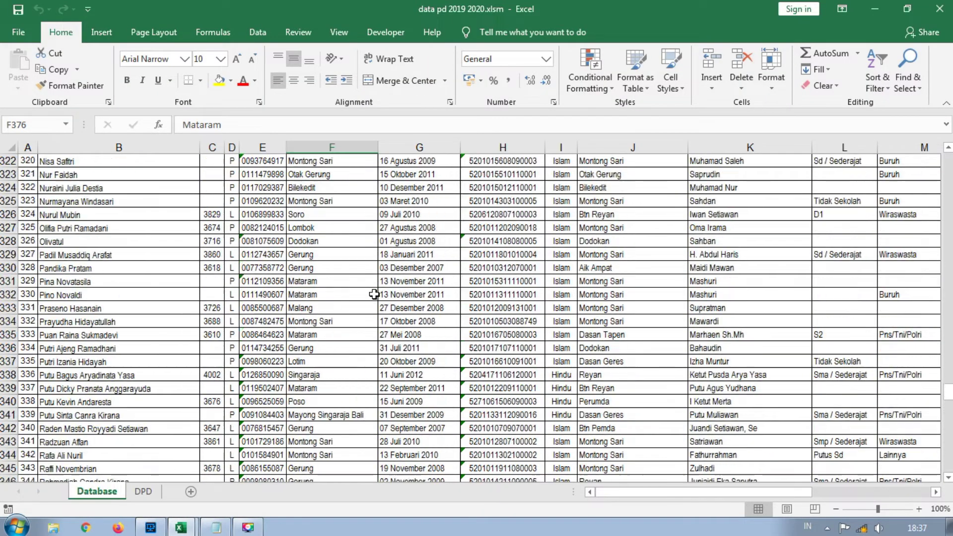
{"action": "scroll", "coordinate": [374, 294], "scroll_direction": "up", "scroll_amount": 20}
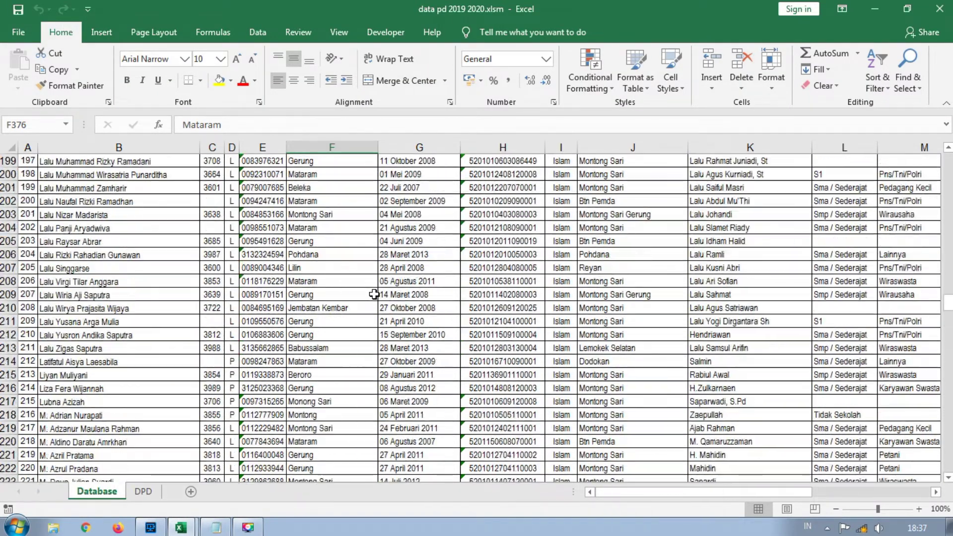
{"action": "scroll", "coordinate": [374, 294], "scroll_direction": "up", "scroll_amount": 20}
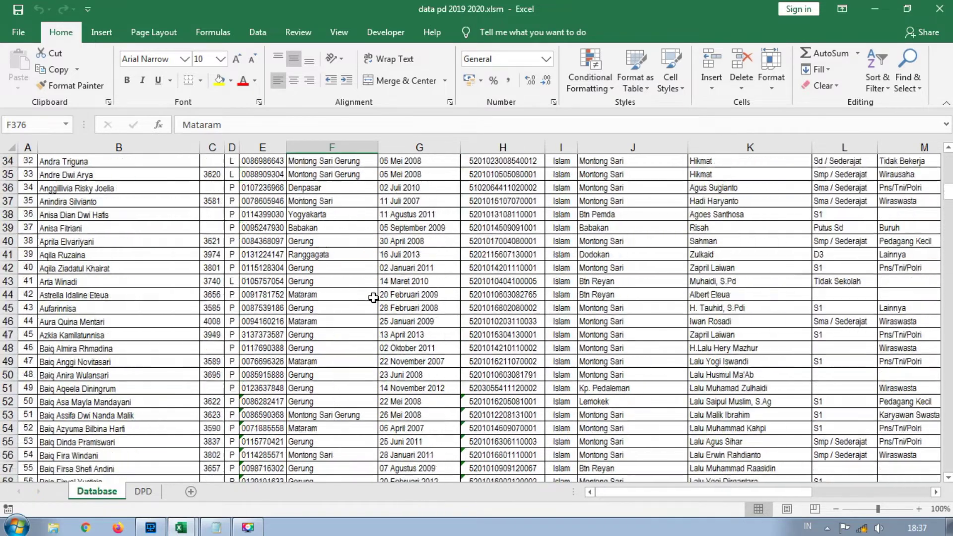
{"action": "left_click", "coordinate": [262, 305]}
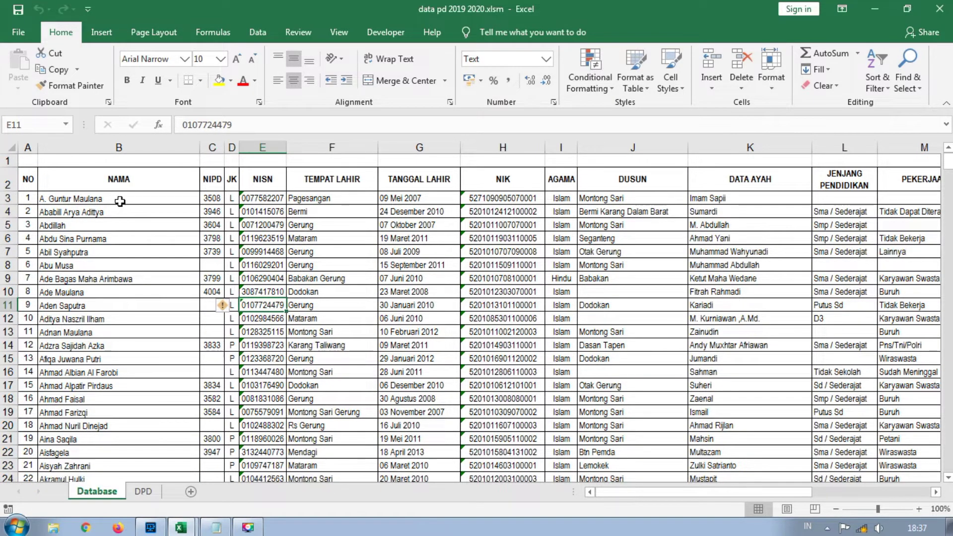
{"action": "left_click", "coordinate": [120, 182]}
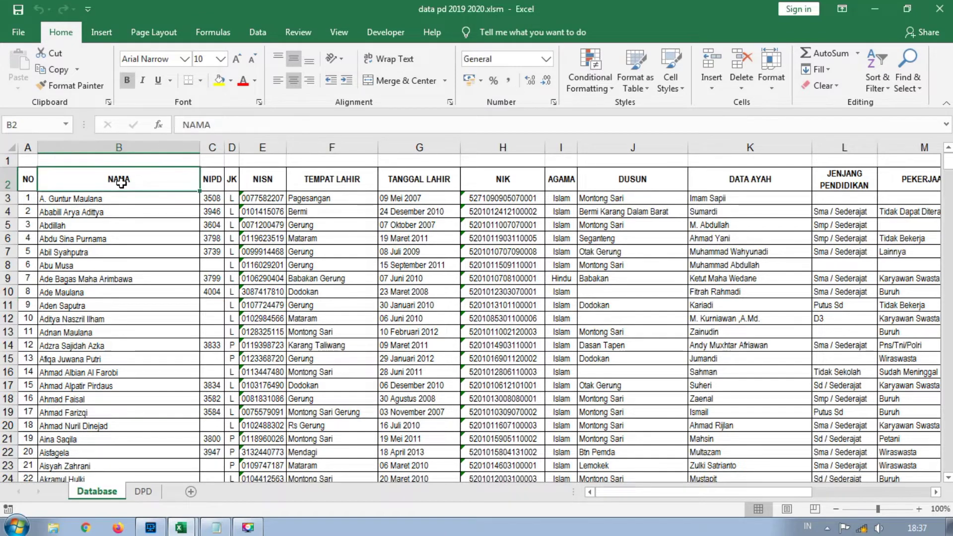
{"action": "left_click", "coordinate": [337, 182]}
{"action": "left_click", "coordinate": [412, 178]}
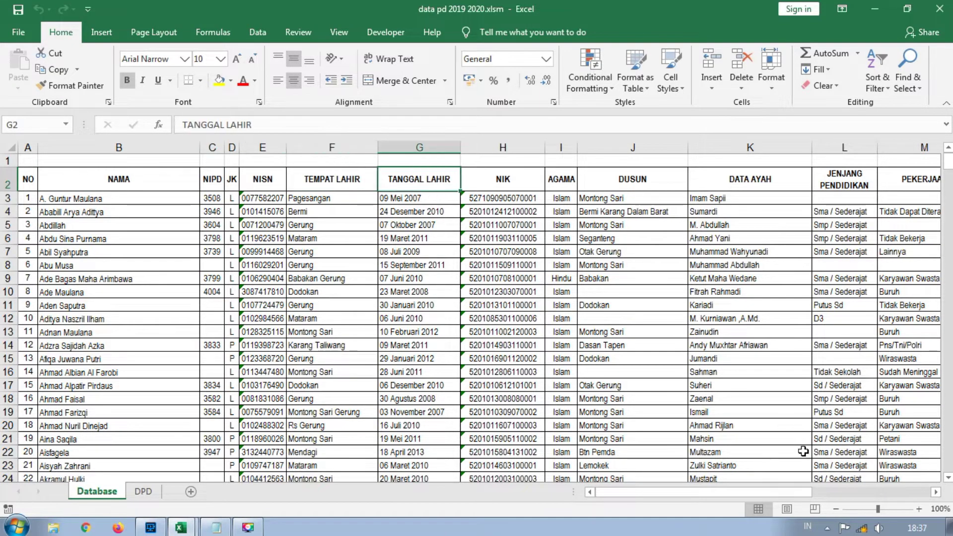
Examine the remaining Database columns across to KELAS, including the parents' education and occupation data
{"action": "left_click_drag", "start_coordinate": [729, 492], "coordinate": [870, 448]}
{"action": "left_click", "coordinate": [902, 182]}
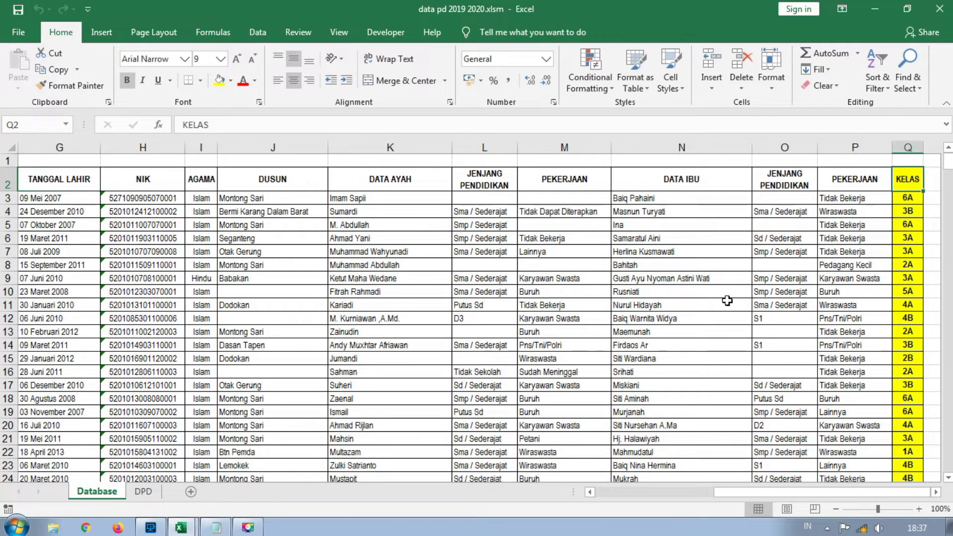
{"action": "left_click", "coordinate": [727, 304]}
{"action": "left_click_drag", "start_coordinate": [717, 493], "coordinate": [596, 532]}
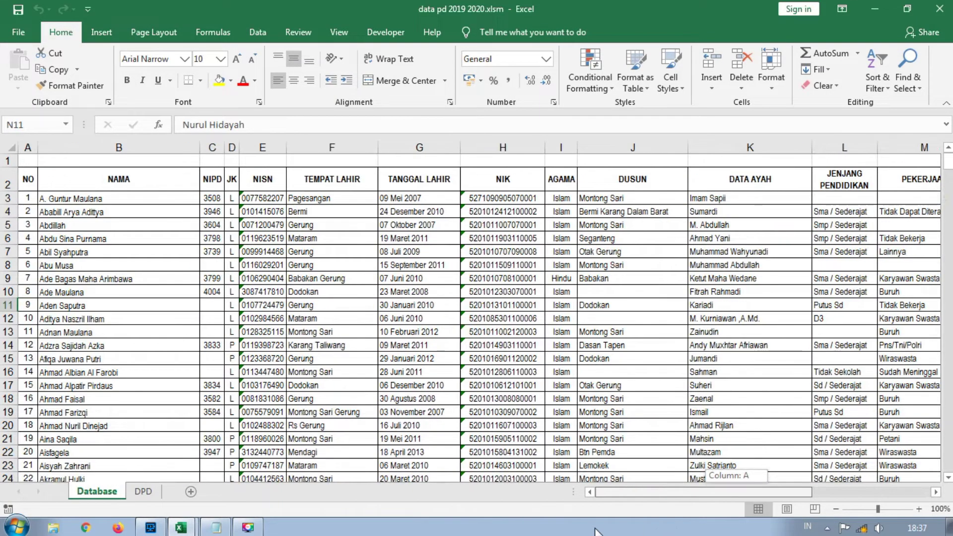
{"action": "left_click_drag", "start_coordinate": [667, 518], "coordinate": [766, 490]}
{"action": "left_click", "coordinate": [357, 373]}
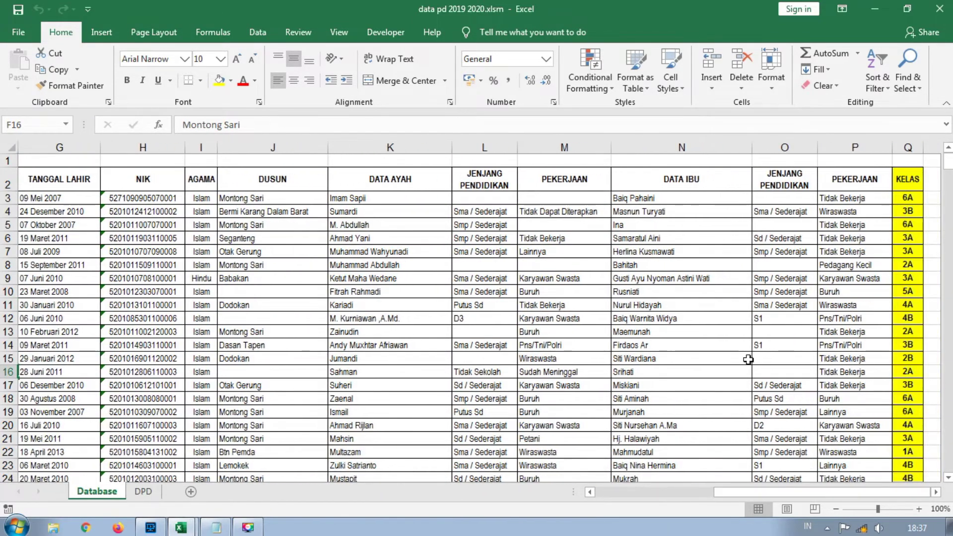
{"action": "left_click_drag", "start_coordinate": [722, 491], "coordinate": [580, 517]}
{"action": "left_click", "coordinate": [263, 304]}
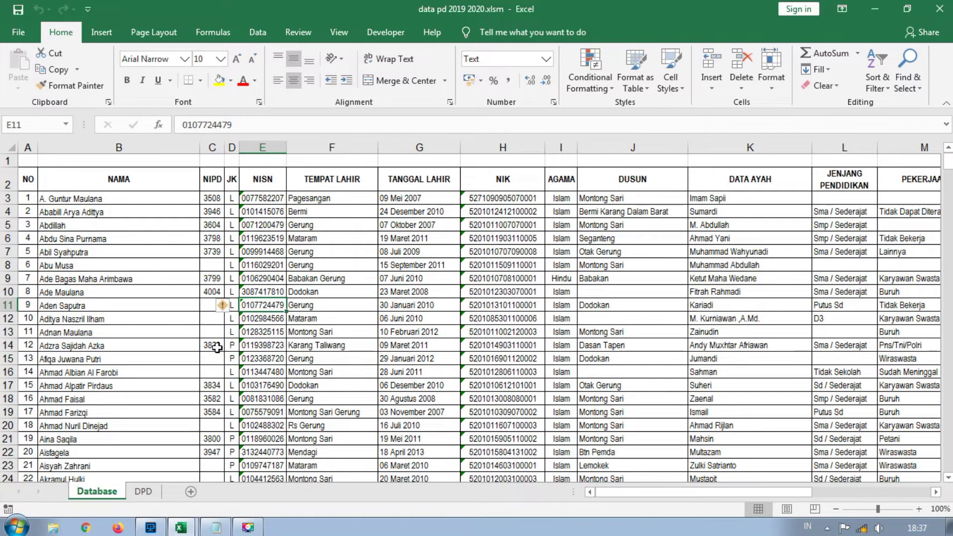
Open the DPD sheet and look through the student list for class 6B
{"action": "left_click", "coordinate": [143, 492]}
{"action": "left_click", "coordinate": [288, 318]}
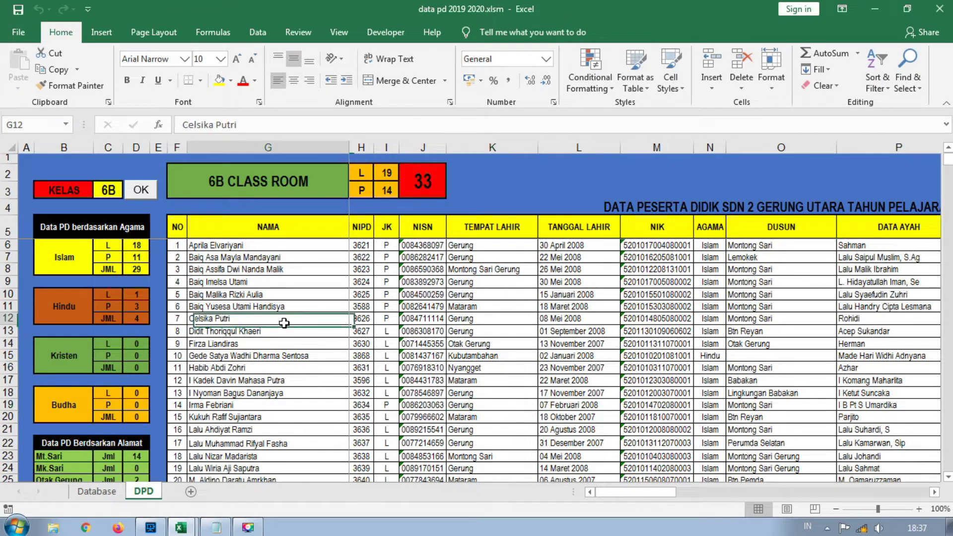
{"action": "left_click", "coordinate": [514, 268]}
{"action": "left_click", "coordinate": [579, 295]}
{"action": "scroll", "coordinate": [665, 371], "scroll_direction": "down", "scroll_amount": 6}
{"action": "scroll", "coordinate": [576, 372], "scroll_direction": "up", "scroll_amount": 6}
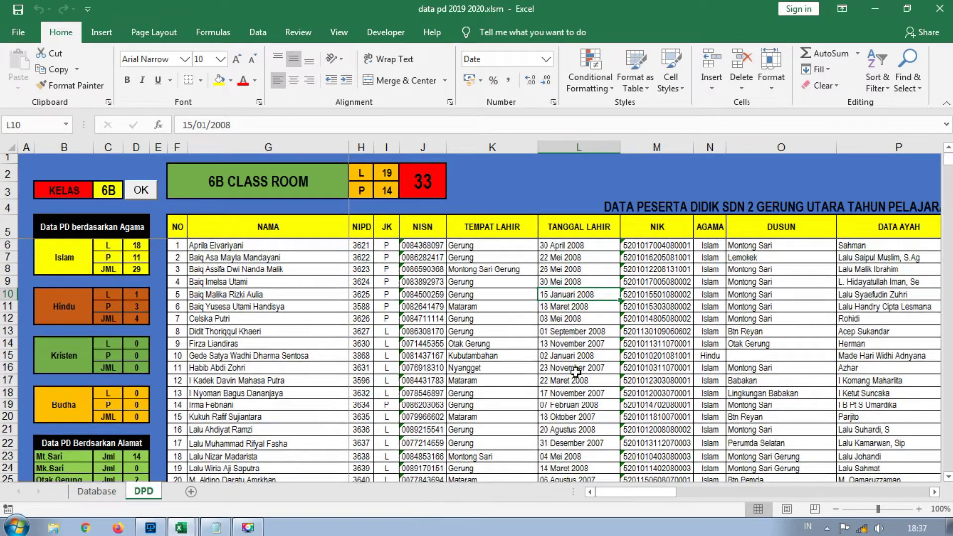
{"action": "left_click", "coordinate": [271, 356]}
{"action": "left_click", "coordinate": [275, 331]}
{"action": "left_click", "coordinate": [269, 305]}
{"action": "left_click", "coordinate": [260, 283]}
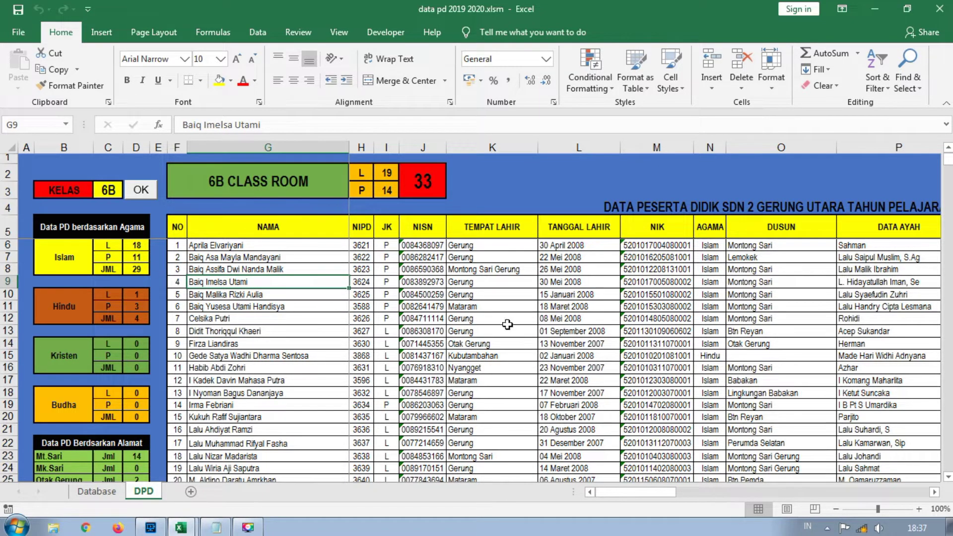
Set the KELAS selector on the DPD sheet to 1A and load that class's student list
{"action": "left_click", "coordinate": [107, 191]}
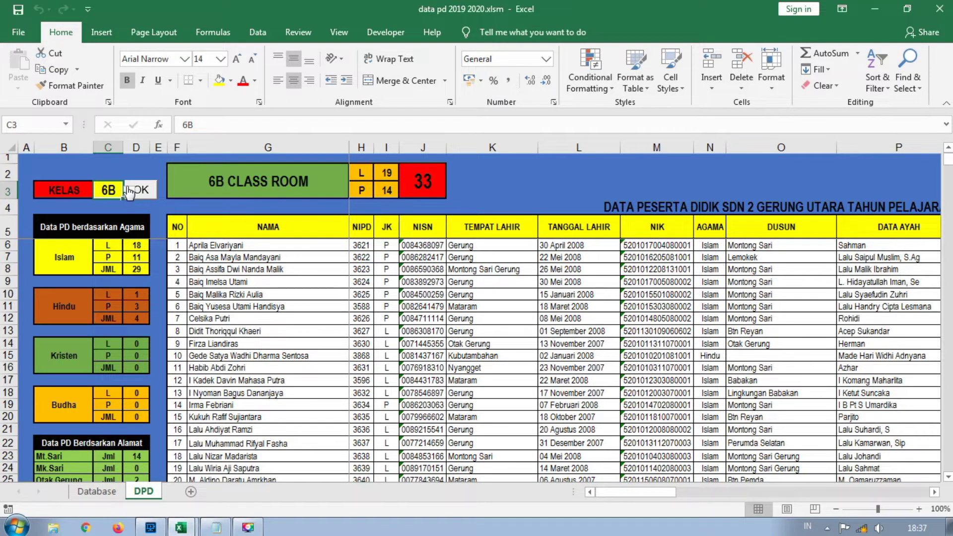
{"action": "left_click", "coordinate": [129, 192]}
{"action": "scroll", "coordinate": [111, 218], "scroll_direction": "up", "scroll_amount": 1}
{"action": "left_click", "coordinate": [106, 205]}
{"action": "left_click", "coordinate": [141, 191]}
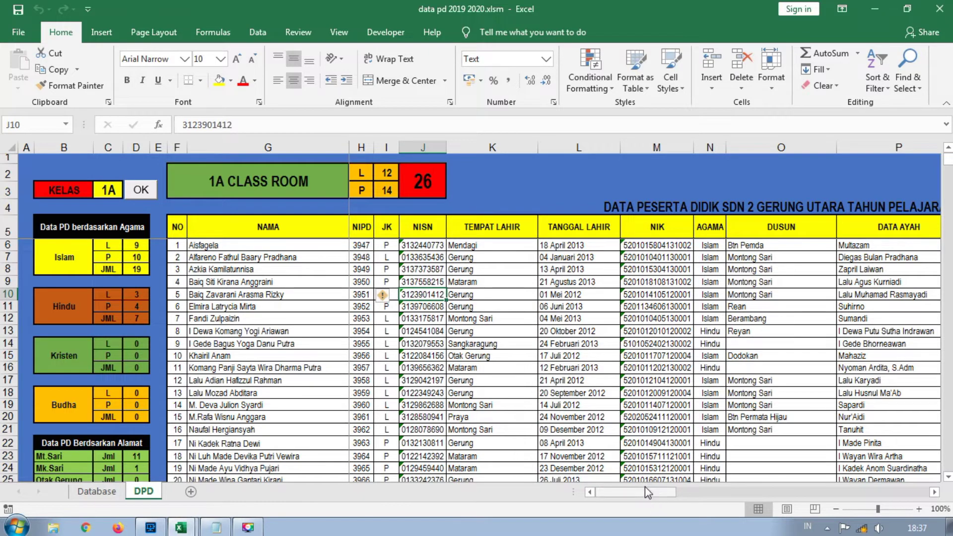
{"action": "mouse_move", "coordinate": [645, 494]}
{"action": "left_mouse_down"}
{"action": "mouse_move", "coordinate": [754, 495]}
{"action": "mouse_move", "coordinate": [636, 497]}
{"action": "left_mouse_up"}
Set KELAS to 2B and load that class's student list
{"action": "left_click", "coordinate": [106, 191]}
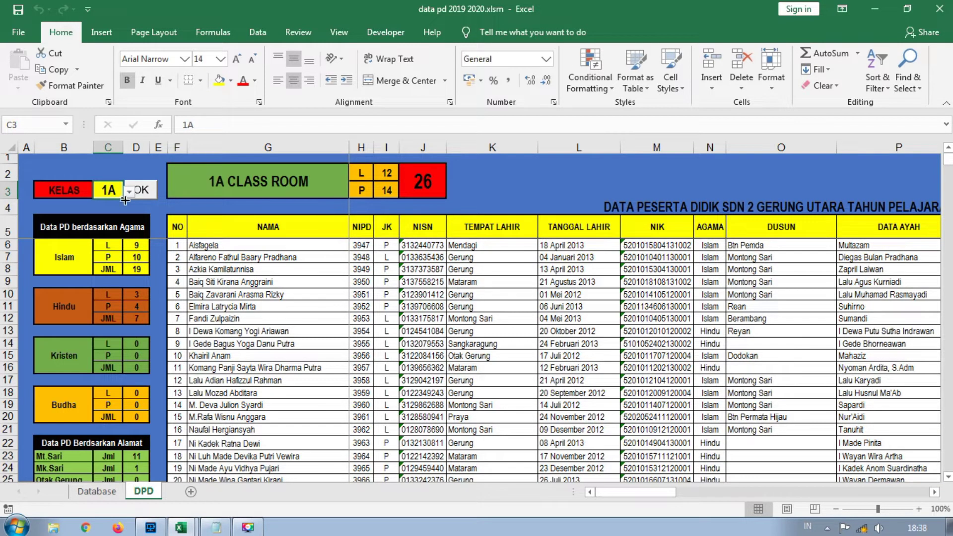
{"action": "left_click", "coordinate": [130, 193]}
{"action": "left_click", "coordinate": [108, 232]}
{"action": "left_click", "coordinate": [144, 194]}
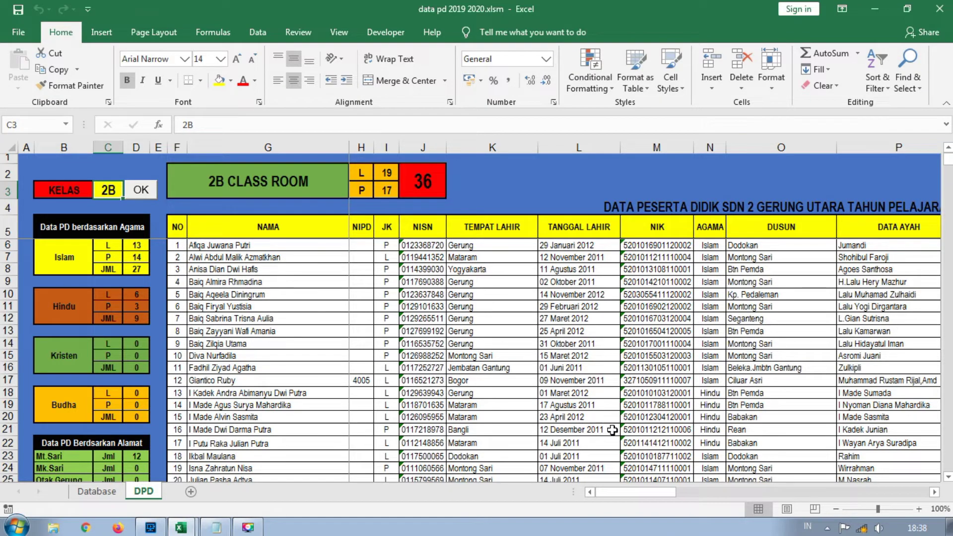
Examine the class 2B list across to the parents' data and the KELAS column
{"action": "left_click_drag", "start_coordinate": [603, 499], "coordinate": [678, 501]}
{"action": "scroll", "coordinate": [670, 373], "scroll_direction": "down", "scroll_amount": 3}
{"action": "scroll", "coordinate": [728, 372], "scroll_direction": "up", "scroll_amount": 3}
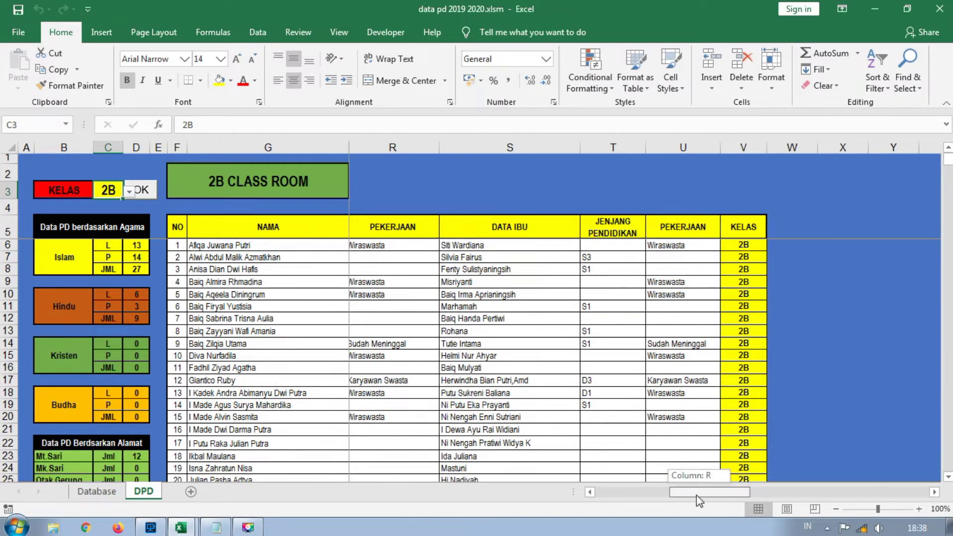
{"action": "left_click_drag", "start_coordinate": [698, 496], "coordinate": [585, 501]}
{"action": "left_click", "coordinate": [303, 382]}
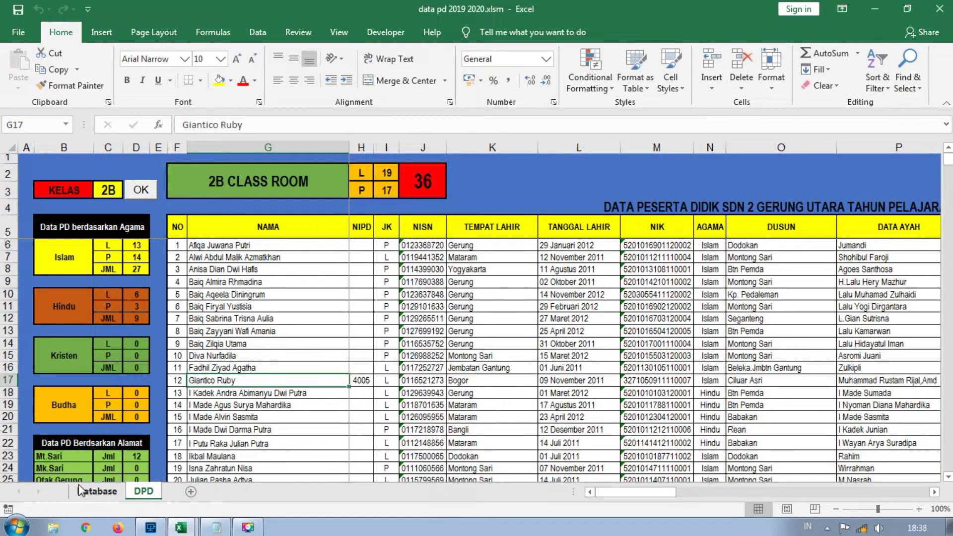
Go back to the Database sheet and skim the source records of all students
{"action": "left_click", "coordinate": [94, 493]}
{"action": "scroll", "coordinate": [382, 331], "scroll_direction": "down", "scroll_amount": 7}
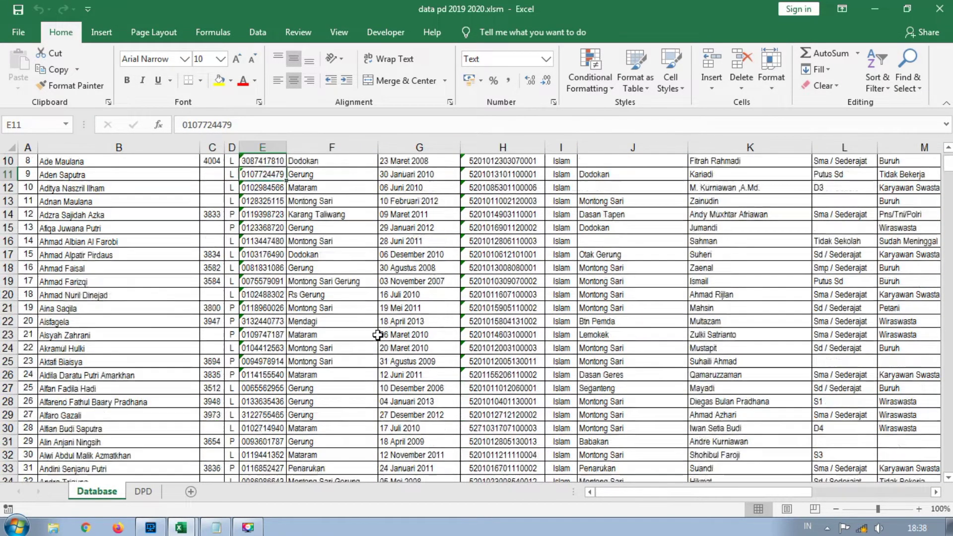
{"action": "scroll", "coordinate": [383, 331], "scroll_direction": "up", "scroll_amount": 7}
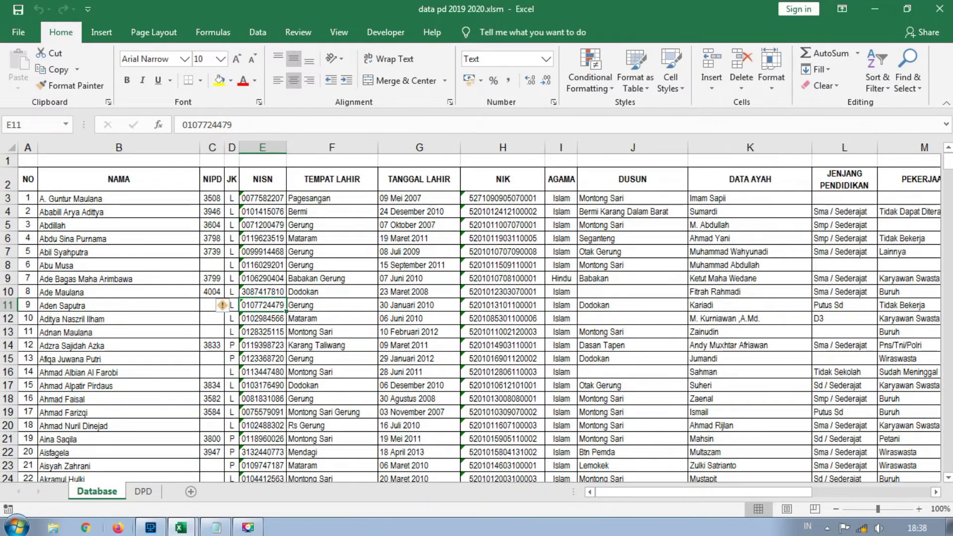
Return to the DPD sheet and scan the class 2B students from start to end
{"action": "left_click", "coordinate": [143, 492]}
{"action": "left_click", "coordinate": [293, 344]}
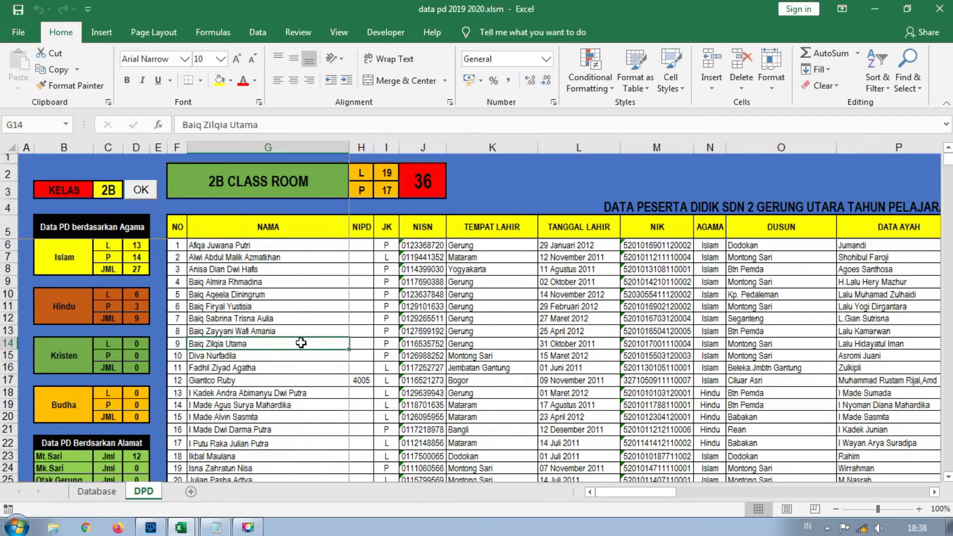
{"action": "scroll", "coordinate": [302, 343], "scroll_direction": "down", "scroll_amount": 5}
{"action": "scroll", "coordinate": [301, 343], "scroll_direction": "up", "scroll_amount": 5}
{"action": "mouse_move", "coordinate": [613, 498]}
{"action": "left_mouse_down"}
{"action": "mouse_move", "coordinate": [638, 499]}
{"action": "mouse_move", "coordinate": [607, 499]}
{"action": "left_mouse_up"}
{"action": "left_click", "coordinate": [290, 319]}
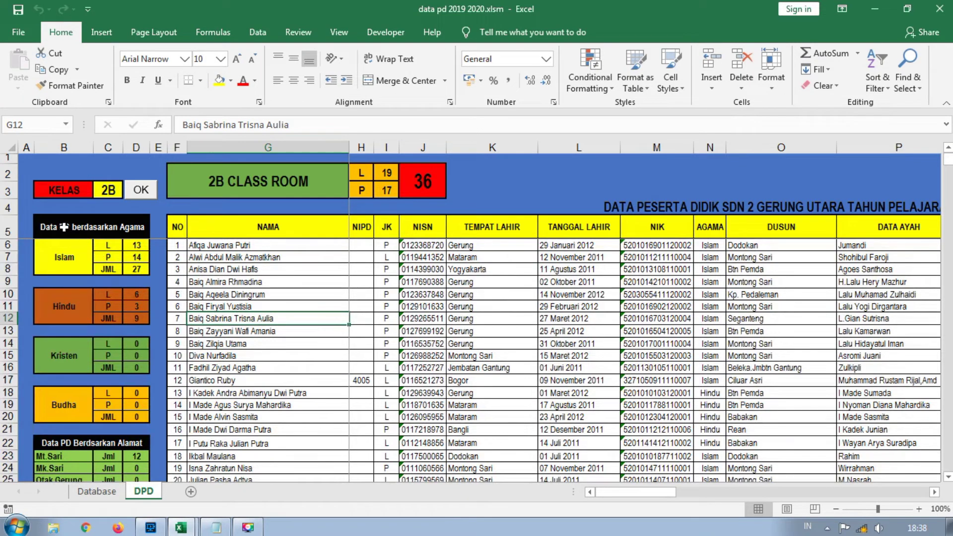
Inspect the summary of students by religion, including the Hindu block's L and P rows
{"action": "left_click", "coordinate": [46, 225]}
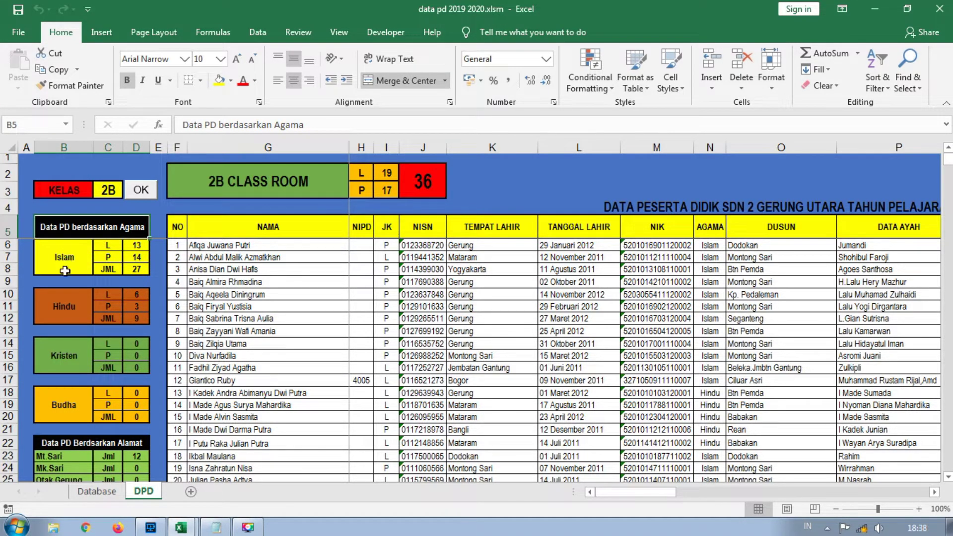
{"action": "left_click", "coordinate": [60, 310]}
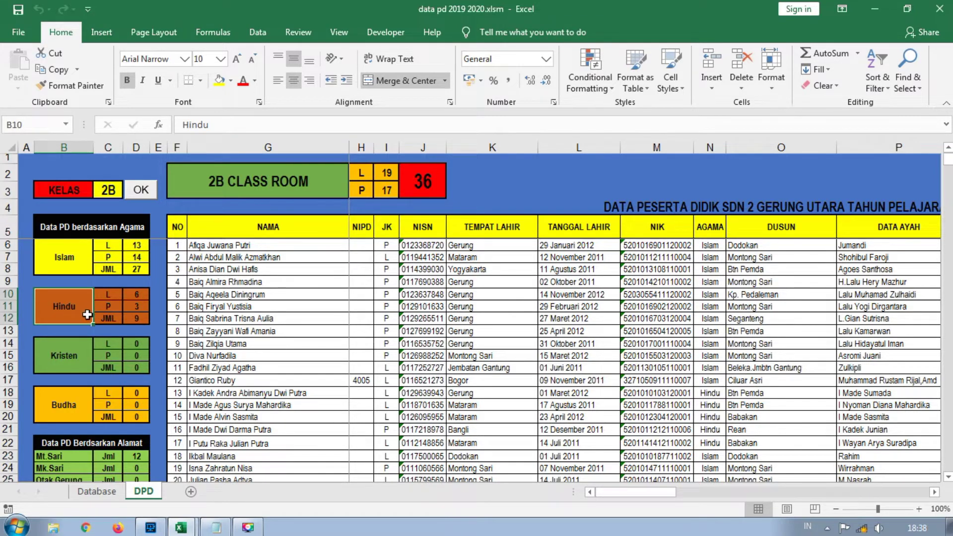
{"action": "left_click", "coordinate": [113, 292]}
{"action": "left_click", "coordinate": [111, 308]}
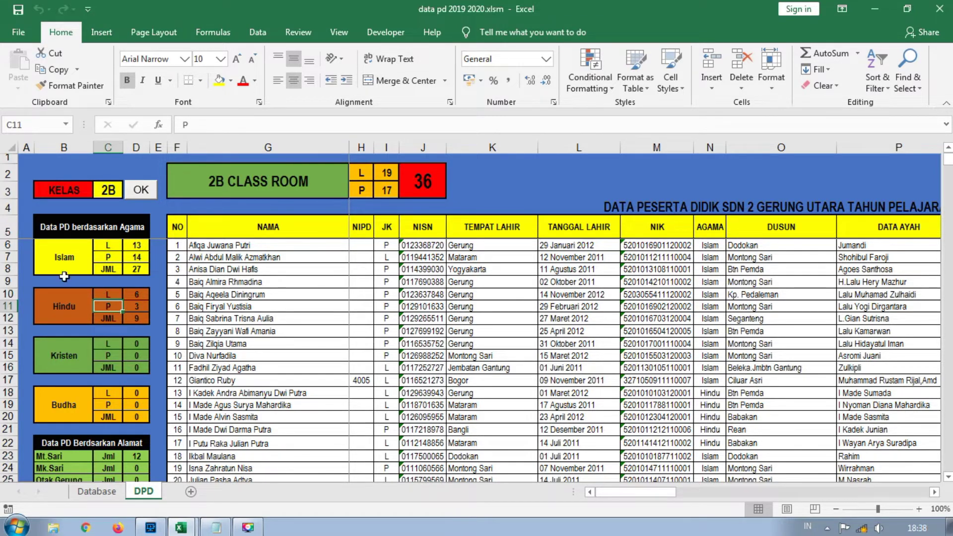
Look through the summaries of students by religion, address and parents' occupation beside the class list
{"action": "scroll", "coordinate": [92, 377], "scroll_direction": "down", "scroll_amount": 4}
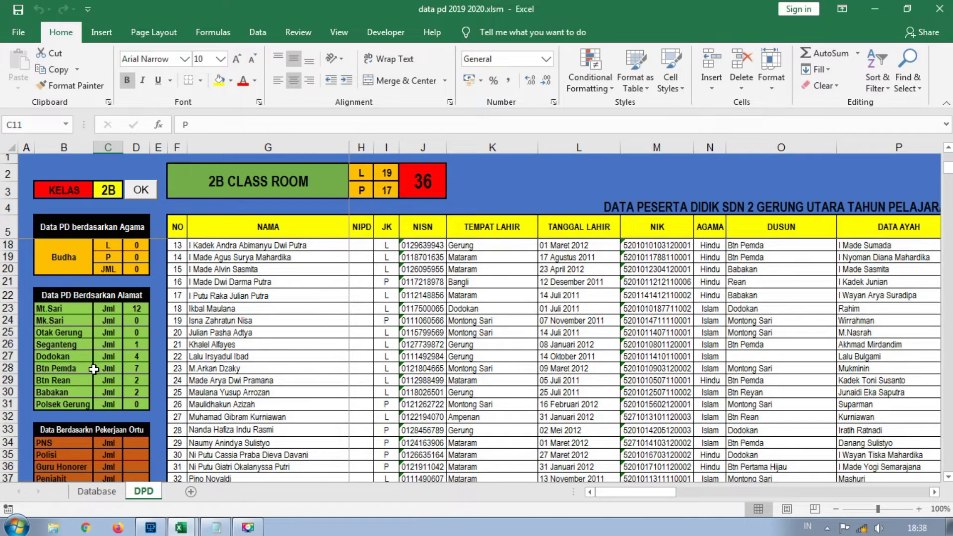
{"action": "scroll", "coordinate": [94, 369], "scroll_direction": "up", "scroll_amount": 4}
{"action": "scroll", "coordinate": [100, 362], "scroll_direction": "down", "scroll_amount": 4}
{"action": "scroll", "coordinate": [100, 360], "scroll_direction": "down", "scroll_amount": 4}
{"action": "scroll", "coordinate": [90, 338], "scroll_direction": "up", "scroll_amount": 8}
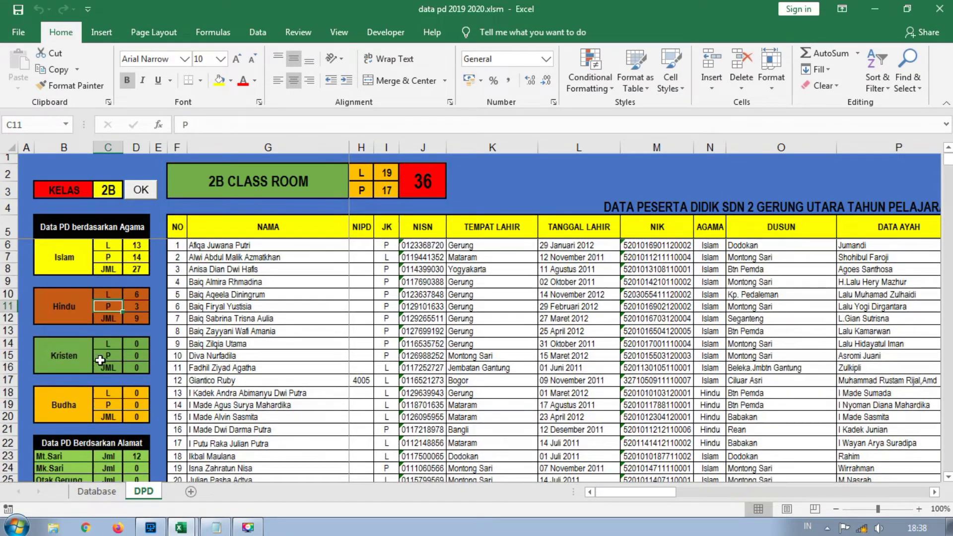
{"action": "left_click", "coordinate": [65, 269]}
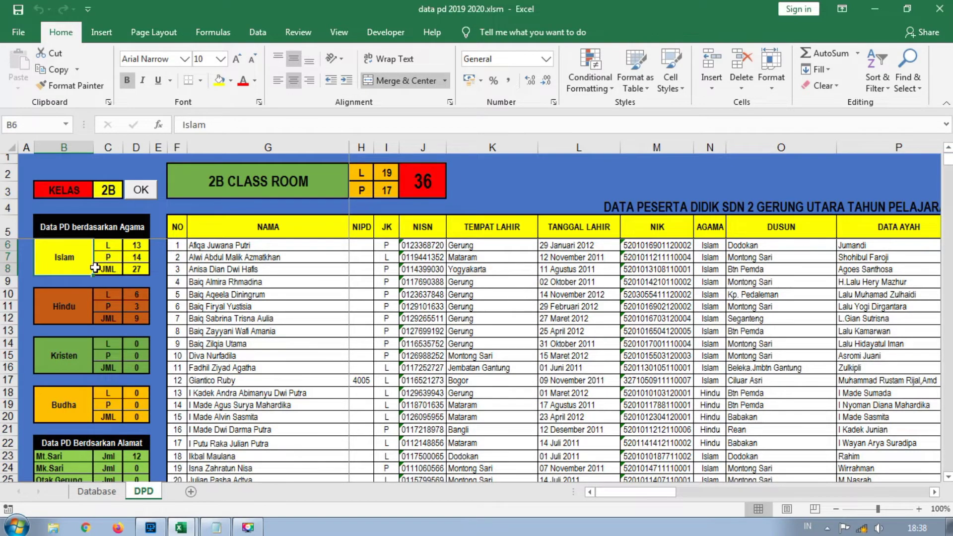
{"action": "scroll", "coordinate": [120, 429], "scroll_direction": "down", "scroll_amount": 4}
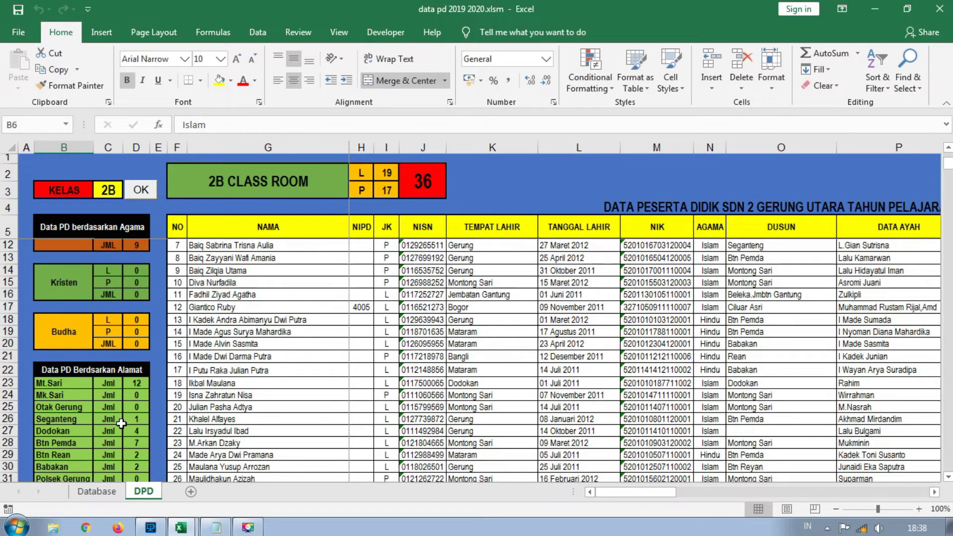
{"action": "scroll", "coordinate": [120, 408], "scroll_direction": "down", "scroll_amount": 3}
{"action": "scroll", "coordinate": [120, 407], "scroll_direction": "up", "scroll_amount": 7}
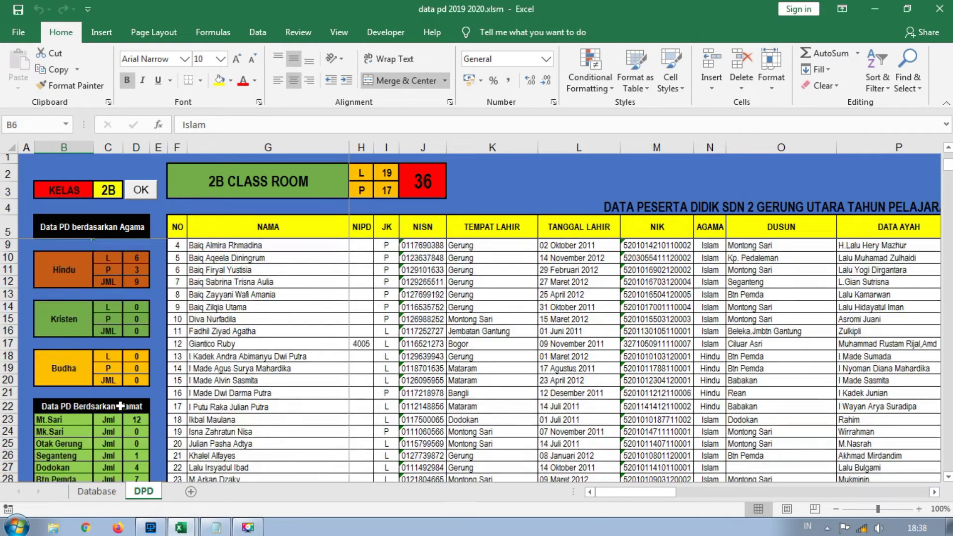
Inspect the formula behind the Hindu P count and skim the class 2B list beside it
{"action": "left_click", "coordinate": [141, 306]}
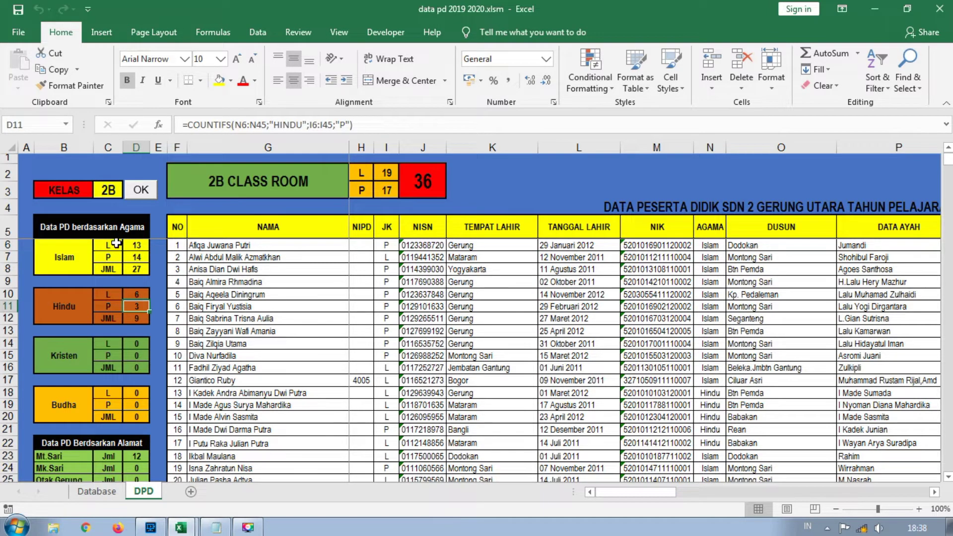
{"action": "left_click", "coordinate": [468, 269]}
{"action": "scroll", "coordinate": [482, 324], "scroll_direction": "down", "scroll_amount": 3}
{"action": "scroll", "coordinate": [483, 324], "scroll_direction": "up", "scroll_amount": 3}
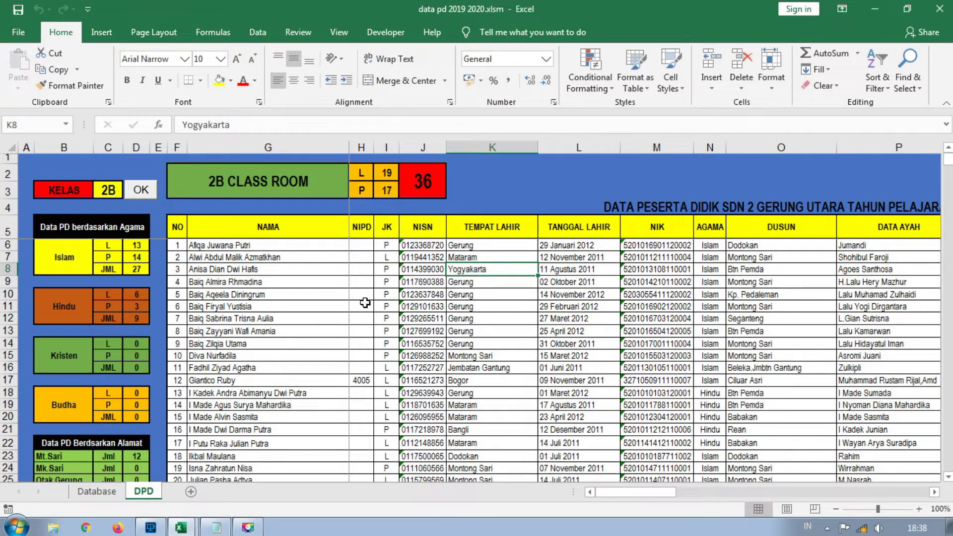
Minimize the current workbook and switch to the datbase.xlsx workbook
{"action": "left_click", "coordinate": [880, 10]}
{"action": "left_click", "coordinate": [191, 526]}
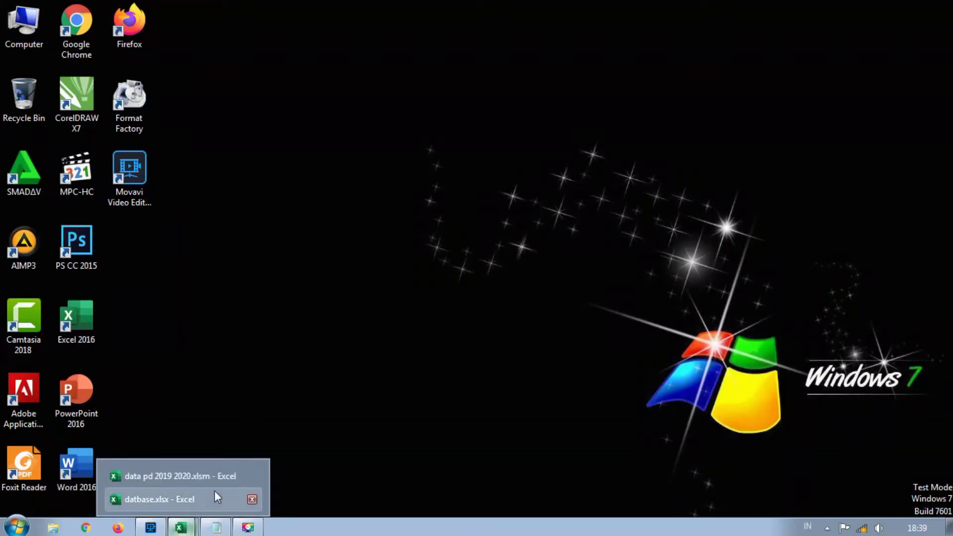
{"action": "left_click", "coordinate": [183, 498]}
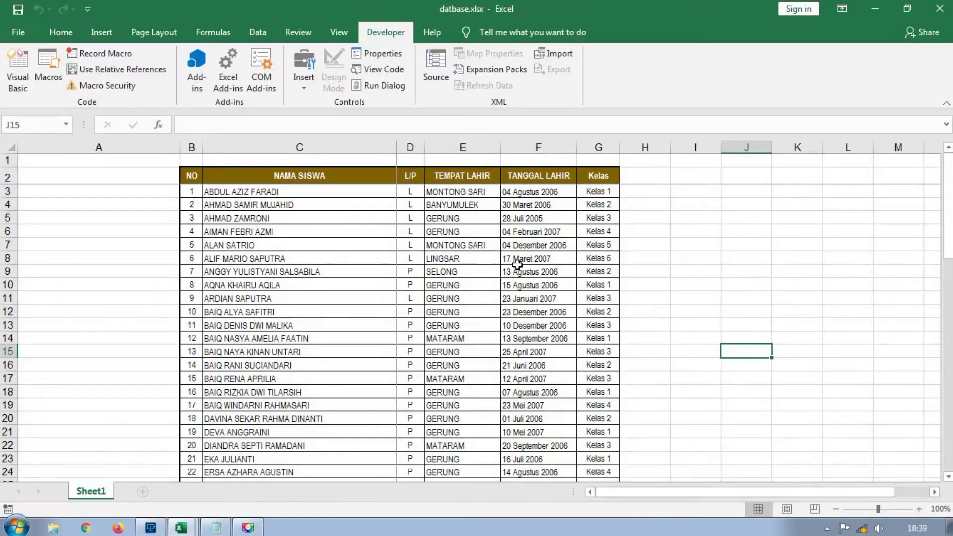
Look through the student list on Sheet1, including its name, L/P, birthplace and Kelas headings and the rows further down
{"action": "left_click", "coordinate": [696, 258]}
{"action": "scroll", "coordinate": [348, 326], "scroll_direction": "down", "scroll_amount": 7}
{"action": "scroll", "coordinate": [345, 336], "scroll_direction": "up", "scroll_amount": 7}
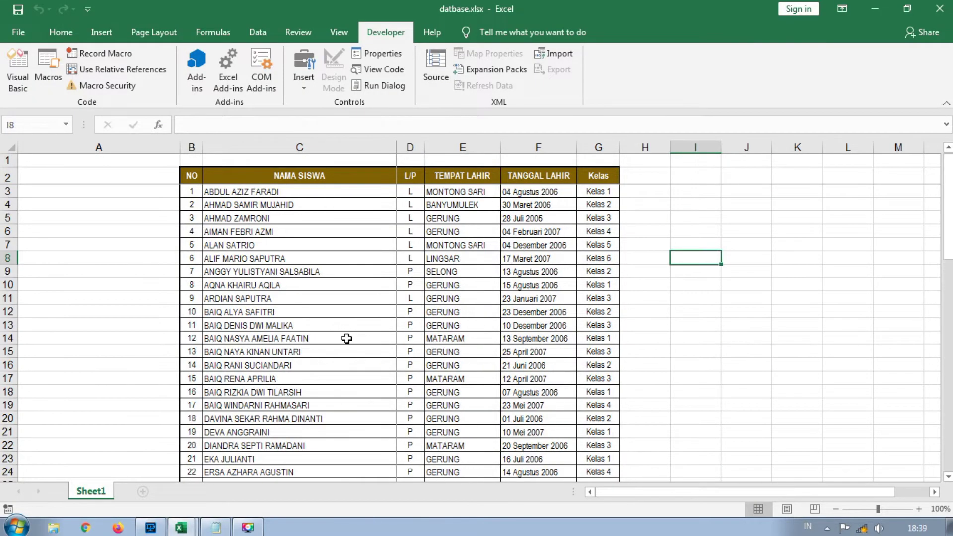
{"action": "left_click", "coordinate": [353, 286]}
{"action": "left_click", "coordinate": [272, 176]}
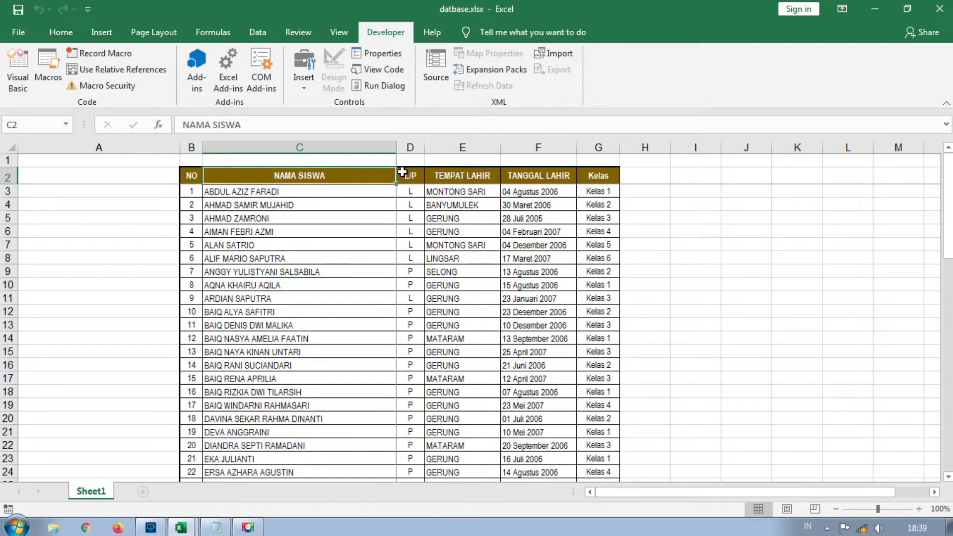
{"action": "left_click", "coordinate": [404, 175]}
{"action": "left_click", "coordinate": [460, 181]}
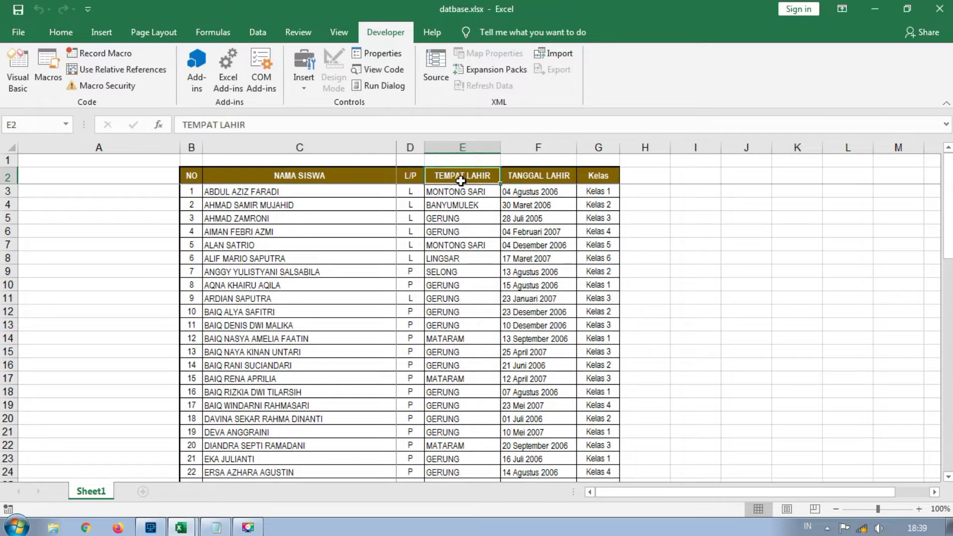
{"action": "left_click", "coordinate": [611, 179]}
{"action": "left_click", "coordinate": [714, 269]}
{"action": "left_click", "coordinate": [516, 286]}
{"action": "scroll", "coordinate": [403, 323], "scroll_direction": "down", "scroll_amount": 17}
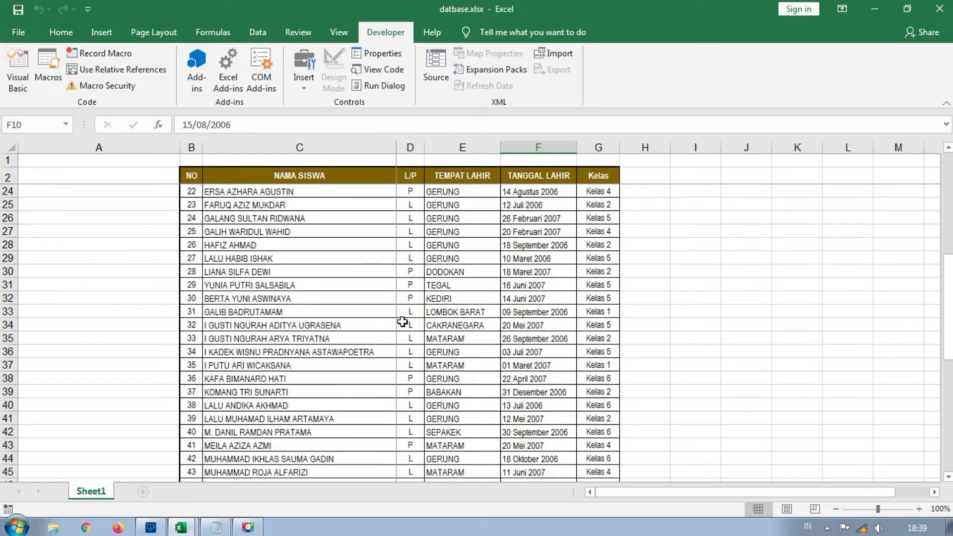
{"action": "scroll", "coordinate": [402, 325], "scroll_direction": "up", "scroll_amount": 16}
{"action": "scroll", "coordinate": [402, 325], "scroll_direction": "up", "scroll_amount": 1}
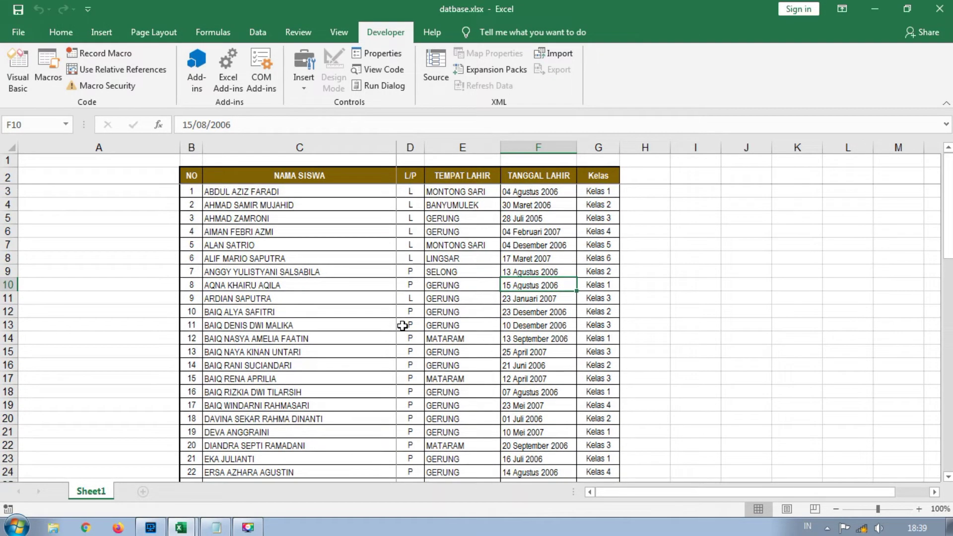
Add a new blank worksheet after Sheet1
{"action": "left_click", "coordinate": [143, 491]}
{"action": "left_click", "coordinate": [195, 294]}
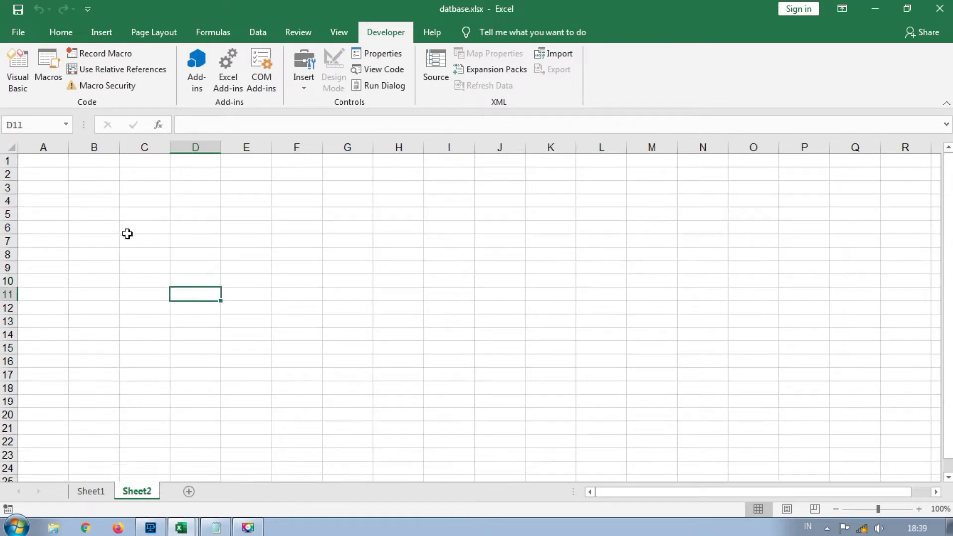
{"action": "left_click", "coordinate": [128, 229]}
{"action": "left_click", "coordinate": [136, 214]}
{"action": "left_click", "coordinate": [127, 189]}
{"action": "left_click", "coordinate": [189, 203]}
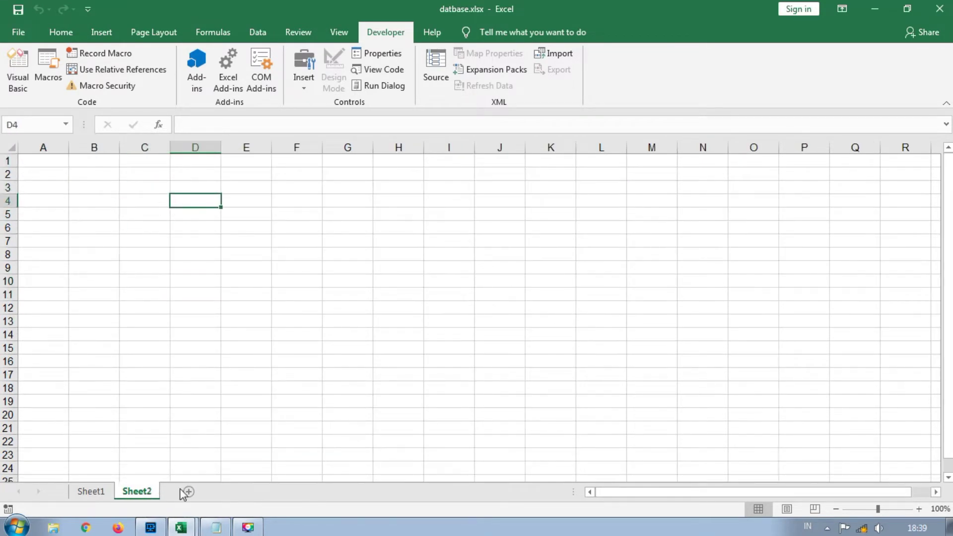
Examine the class entries in the Kelas column on Sheet1, glancing at the blank Sheet2 in between
{"action": "left_click", "coordinate": [111, 493]}
{"action": "left_click", "coordinate": [594, 324]}
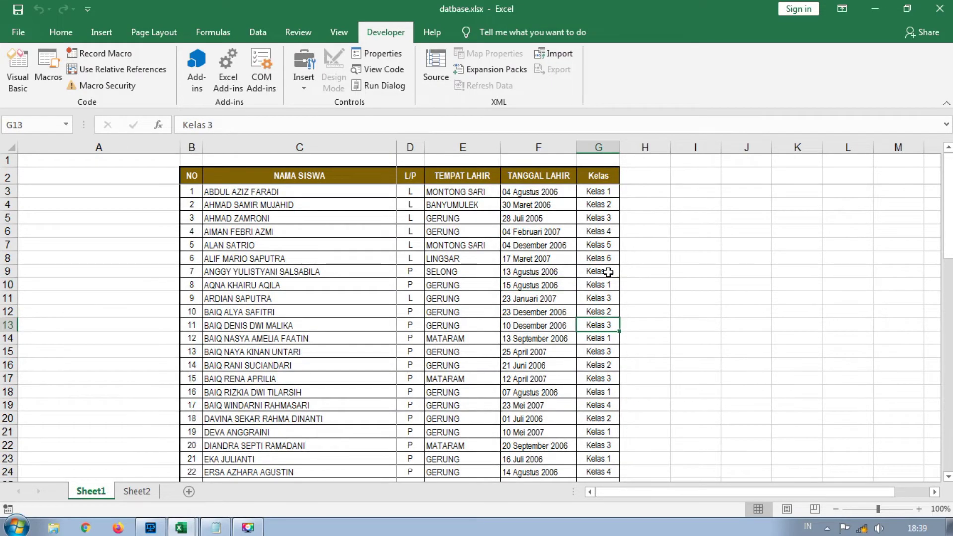
{"action": "scroll", "coordinate": [608, 277], "scroll_direction": "down", "scroll_amount": 12}
{"action": "scroll", "coordinate": [598, 288], "scroll_direction": "up", "scroll_amount": 12}
{"action": "scroll", "coordinate": [596, 297], "scroll_direction": "up", "scroll_amount": 1}
{"action": "left_click", "coordinate": [607, 238]}
{"action": "left_click", "coordinate": [602, 218]}
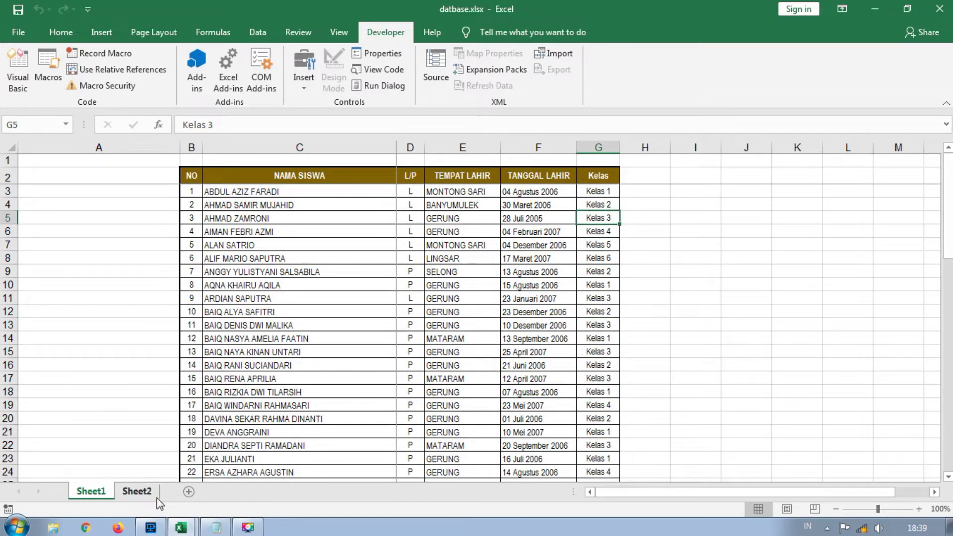
{"action": "left_click", "coordinate": [142, 494]}
{"action": "left_click", "coordinate": [358, 366]}
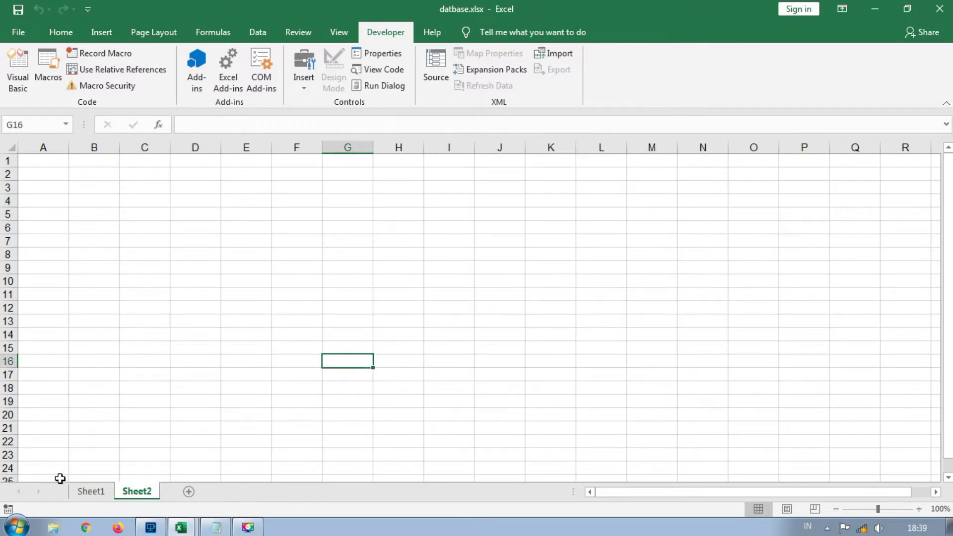
{"action": "left_click", "coordinate": [91, 493]}
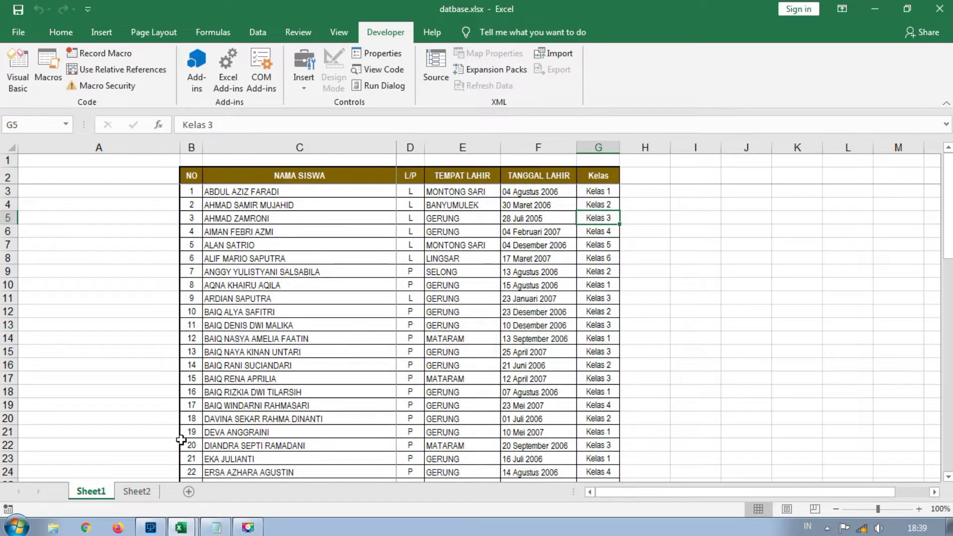
Enter the heading "kelas" in cell D3 of Sheet2
{"action": "left_click", "coordinate": [136, 491]}
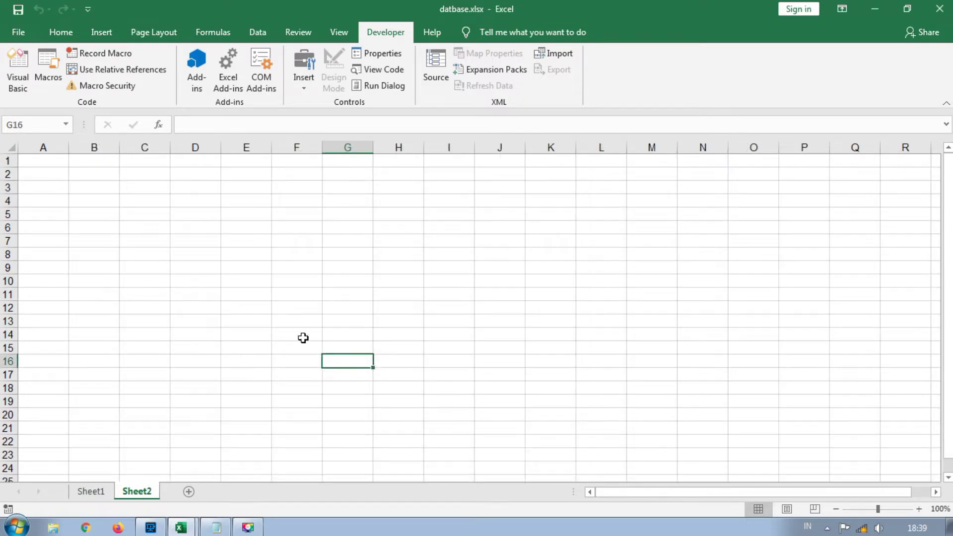
{"action": "left_click", "coordinate": [190, 189]}
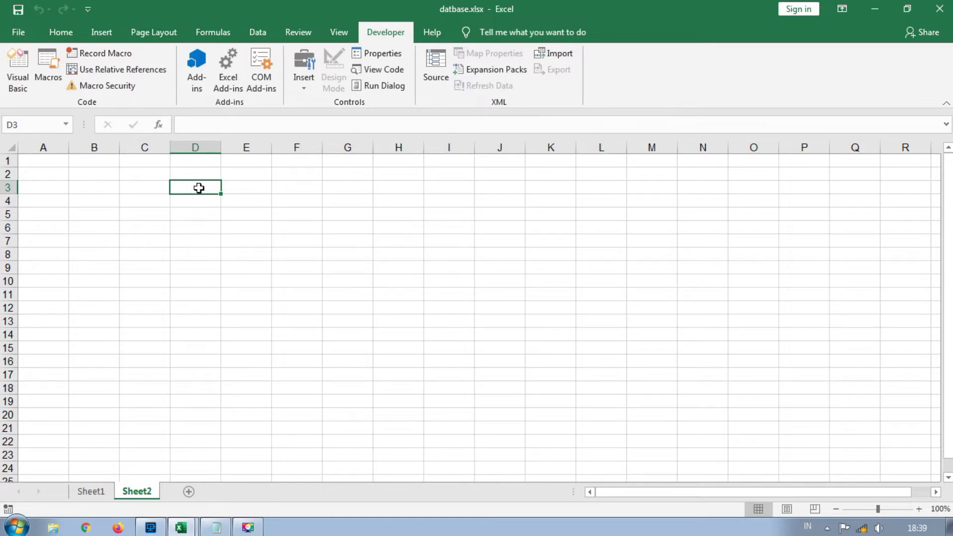
{"action": "type", "text": "kelas"}
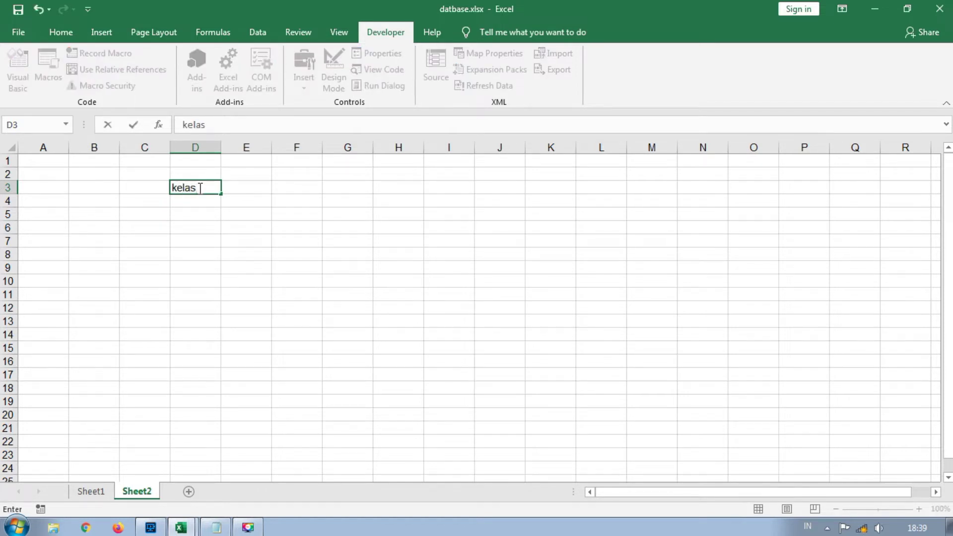
{"action": "left_click", "coordinate": [263, 258]}
Move the kelas heading and the blank cell below it from D3:D4 to C3:C4
{"action": "left_click_drag", "start_coordinate": [204, 190], "coordinate": [196, 202]}
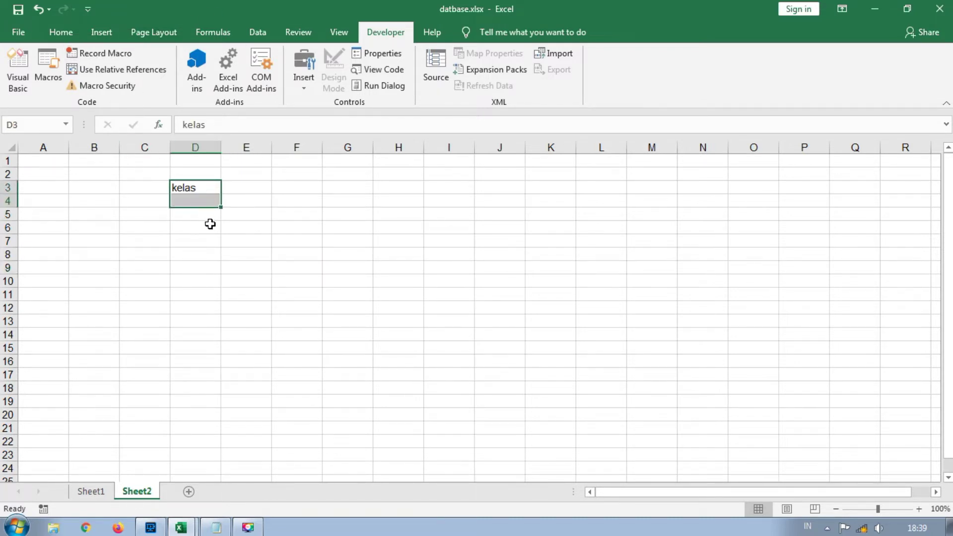
{"action": "key", "text": "ctrl+c"}
{"action": "left_click", "coordinate": [136, 191]}
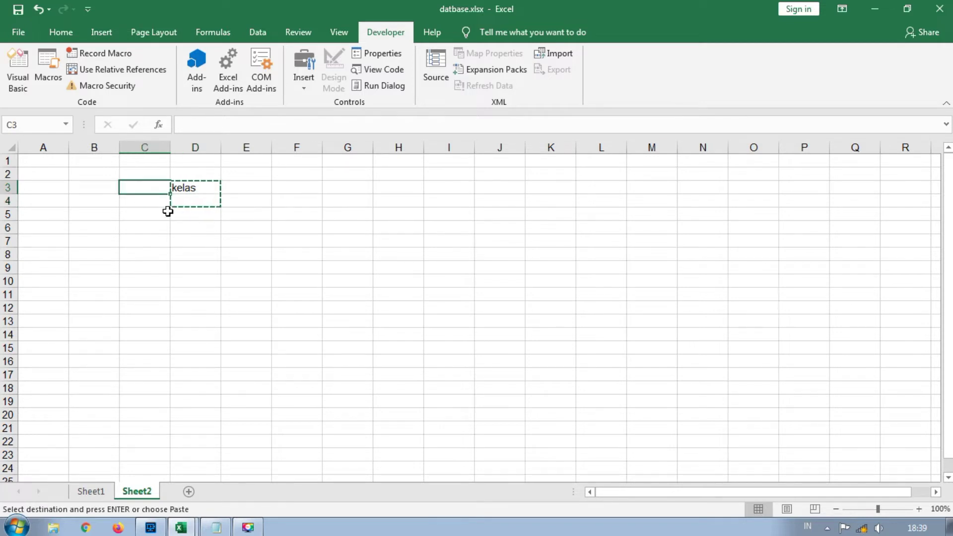
{"action": "key", "text": "Return"}
{"action": "left_click", "coordinate": [217, 226]}
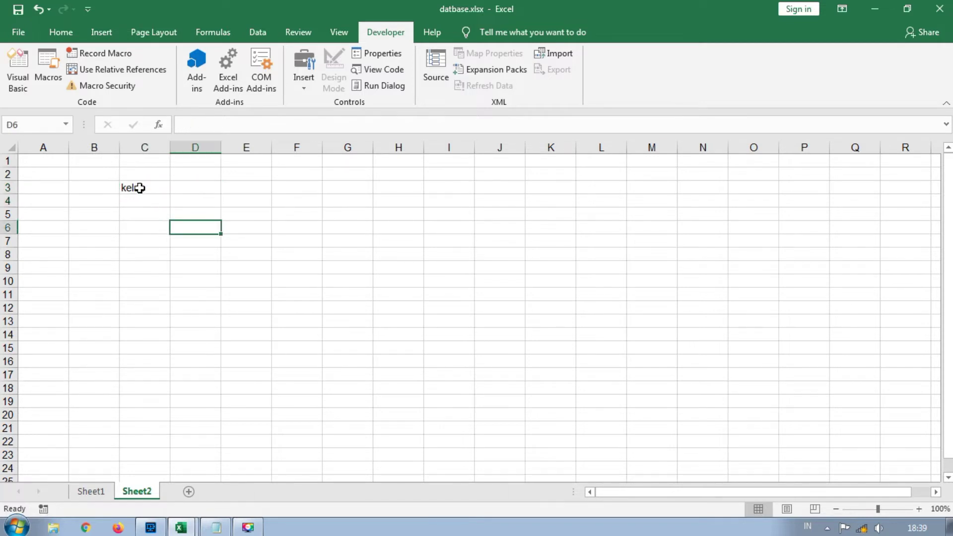
Apply All Borders and Thick Outside Borders to the kelas cells C3:C4
{"action": "left_click_drag", "start_coordinate": [138, 187], "coordinate": [142, 198]}
{"action": "left_click", "coordinate": [61, 32]}
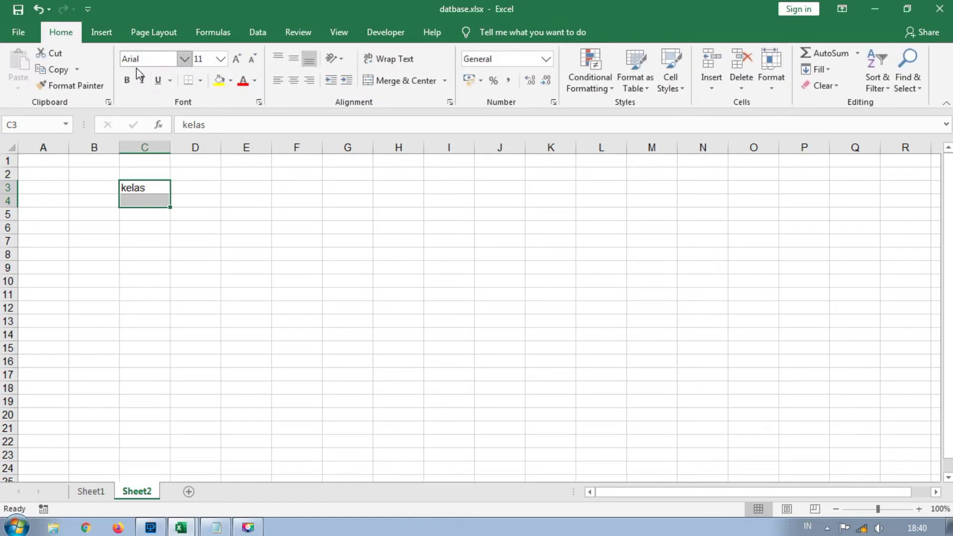
{"action": "left_click", "coordinate": [199, 80]}
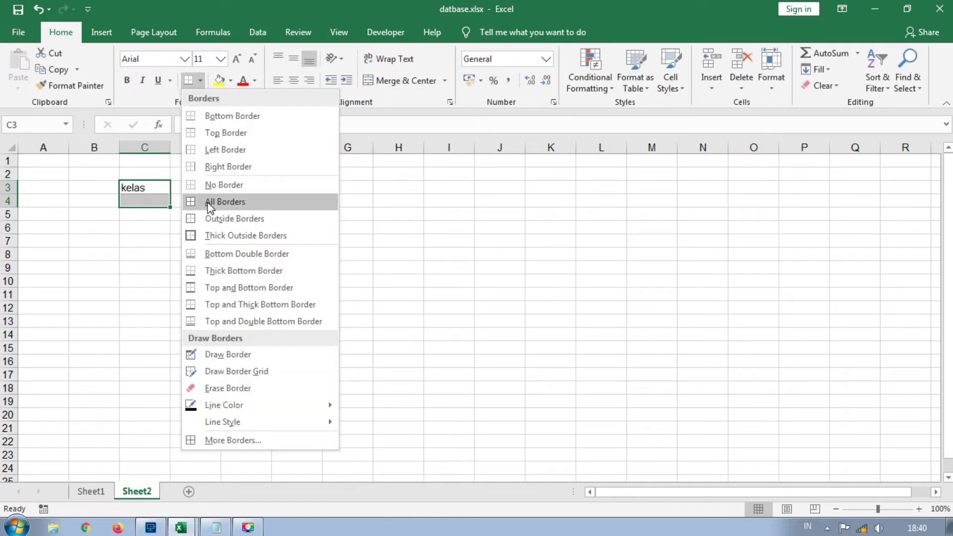
{"action": "left_click", "coordinate": [206, 202]}
{"action": "left_click", "coordinate": [199, 81]}
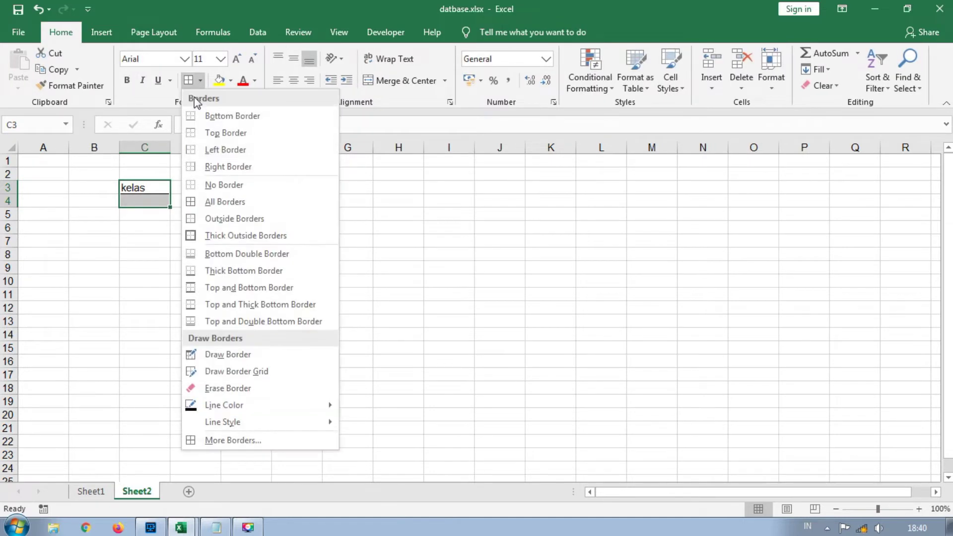
{"action": "left_click", "coordinate": [195, 234]}
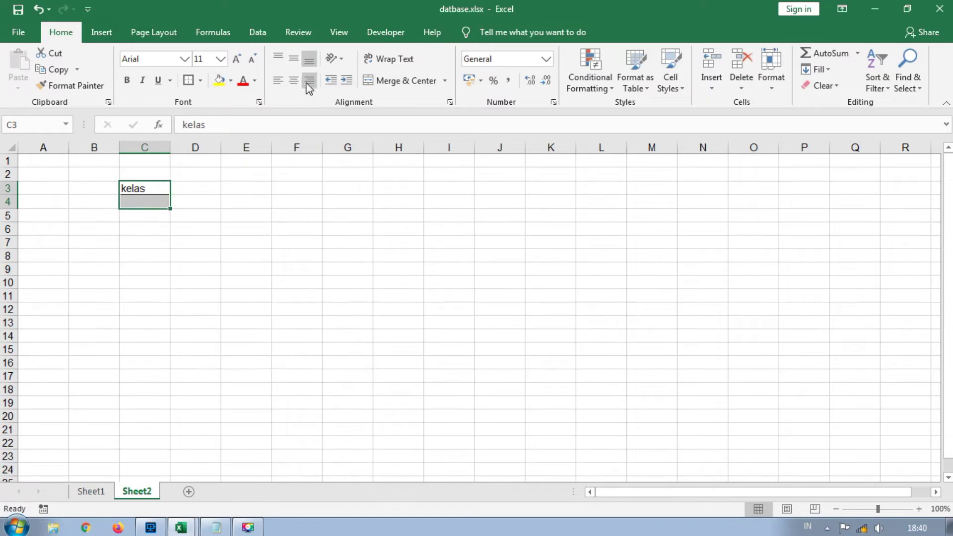
Centre the contents of C3:C4 horizontally and vertically and make them bold
{"action": "left_click", "coordinate": [294, 79]}
{"action": "left_click", "coordinate": [293, 58]}
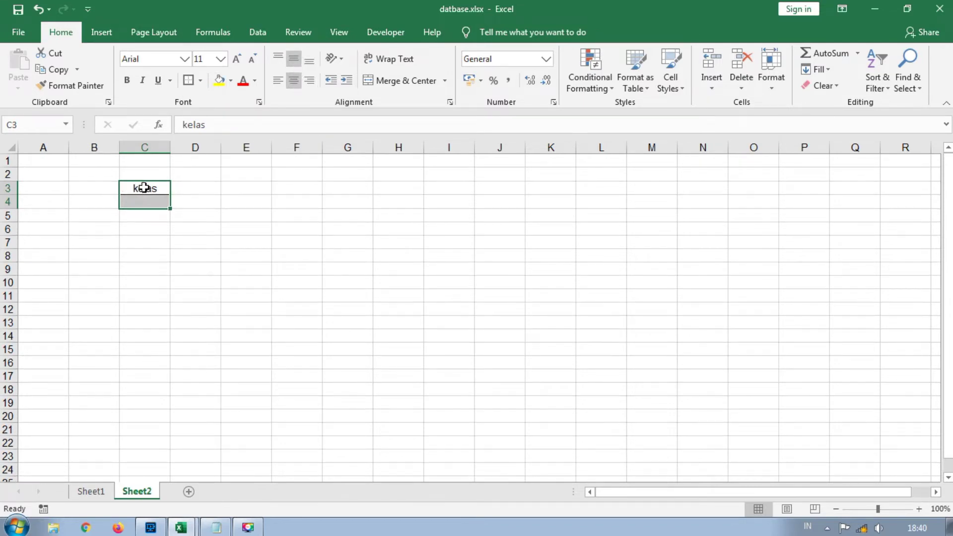
{"action": "left_click", "coordinate": [127, 79]}
{"action": "left_click", "coordinate": [198, 201]}
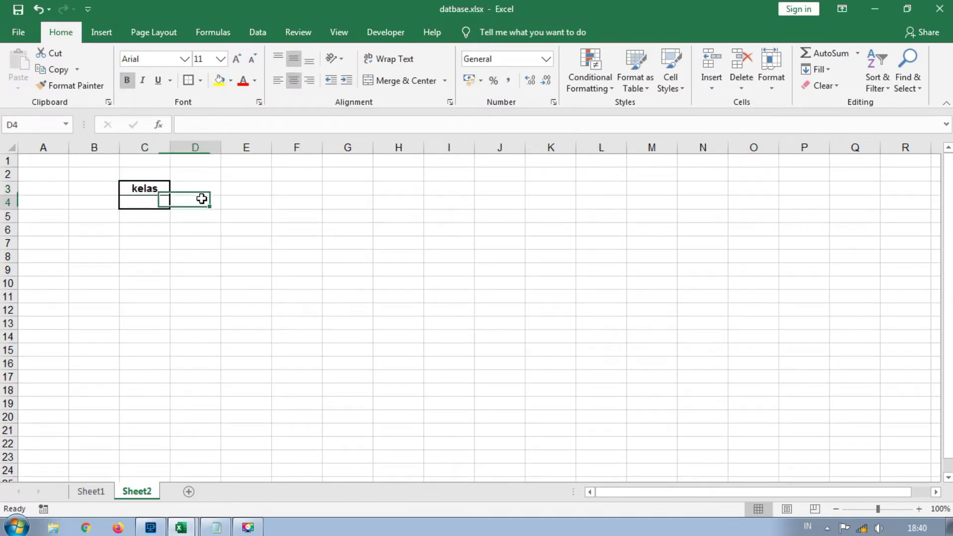
Fill the kelas heading cell C3 with yellow
{"action": "left_click", "coordinate": [138, 191]}
{"action": "left_click", "coordinate": [219, 80]}
{"action": "left_click", "coordinate": [248, 241]}
{"action": "left_click", "coordinate": [153, 198]}
{"action": "left_click", "coordinate": [222, 213]}
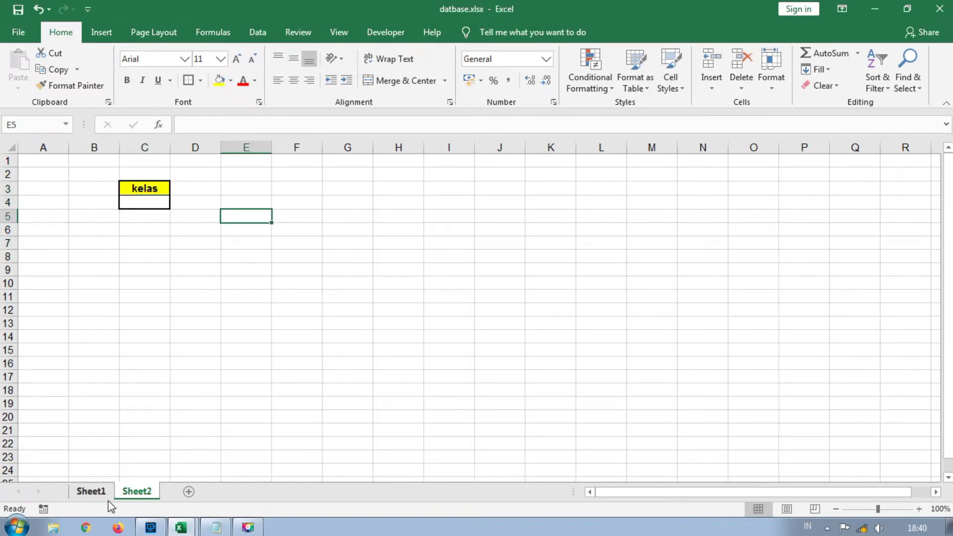
Copy the table header row B2:G2 from Sheet1 and paste it at D6 on Sheet2
{"action": "left_click", "coordinate": [90, 491]}
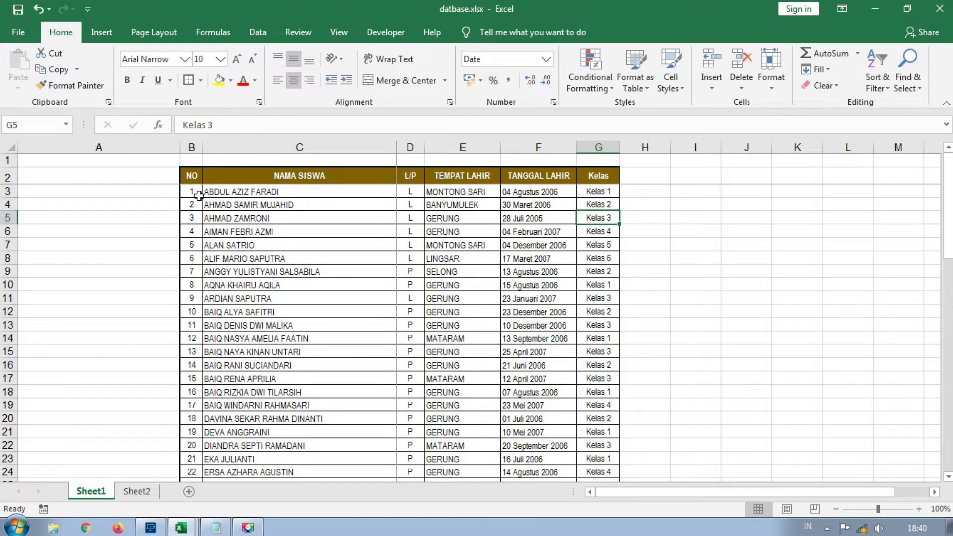
{"action": "left_click_drag", "start_coordinate": [186, 172], "coordinate": [597, 180]}
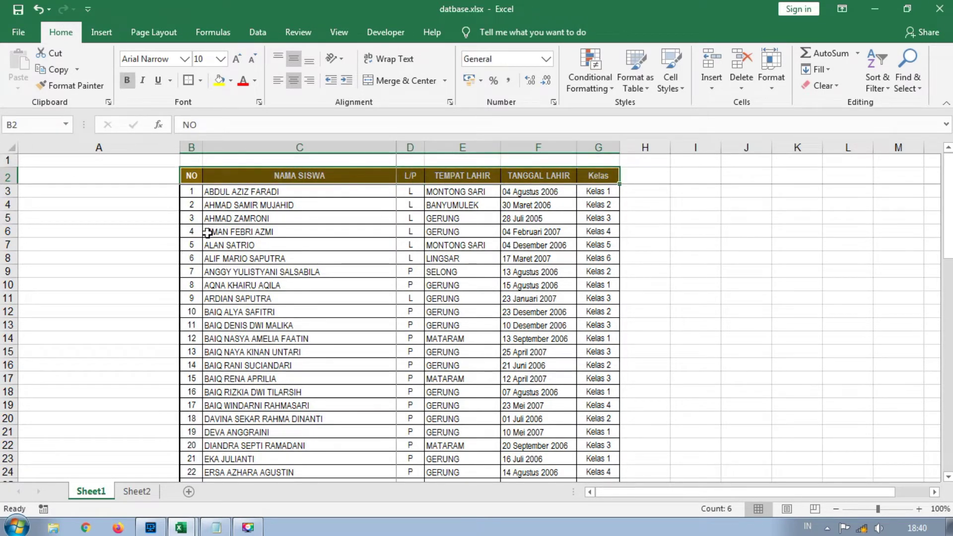
{"action": "right_click", "coordinate": [213, 177]}
{"action": "left_click", "coordinate": [251, 205]}
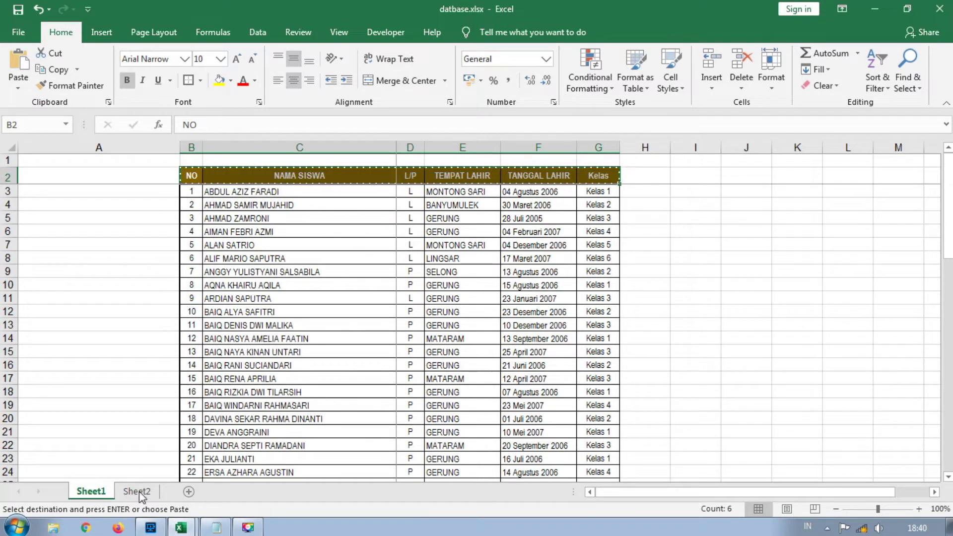
{"action": "left_click", "coordinate": [137, 491]}
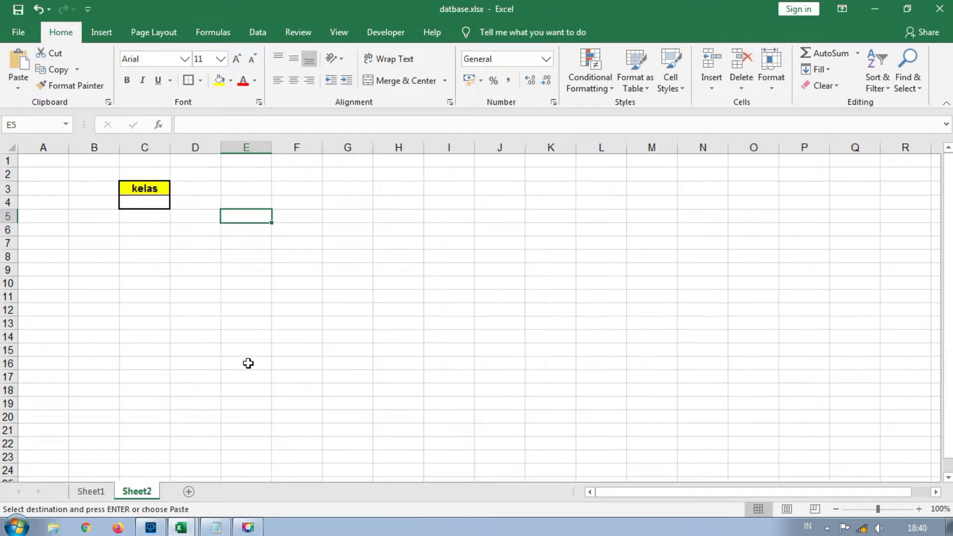
{"action": "right_click", "coordinate": [211, 228]}
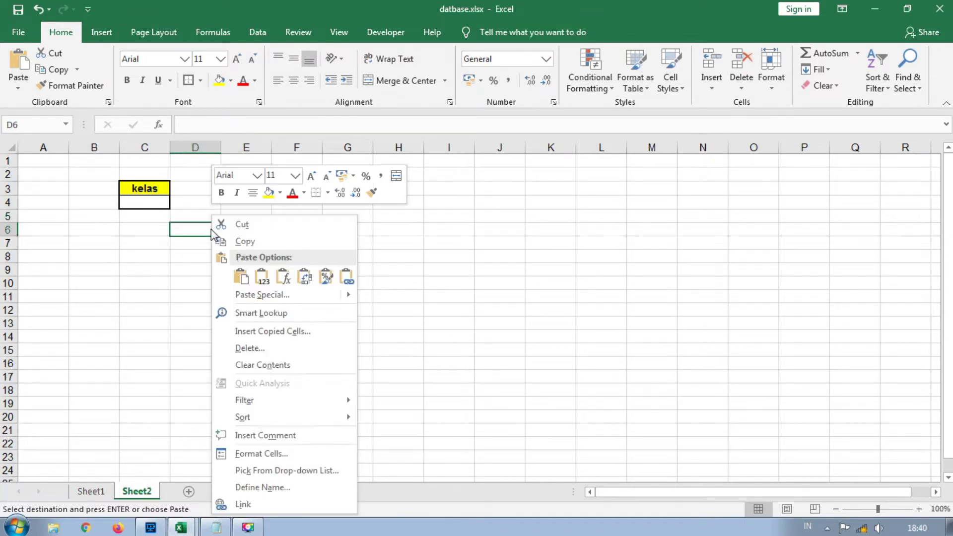
{"action": "left_click", "coordinate": [241, 277]}
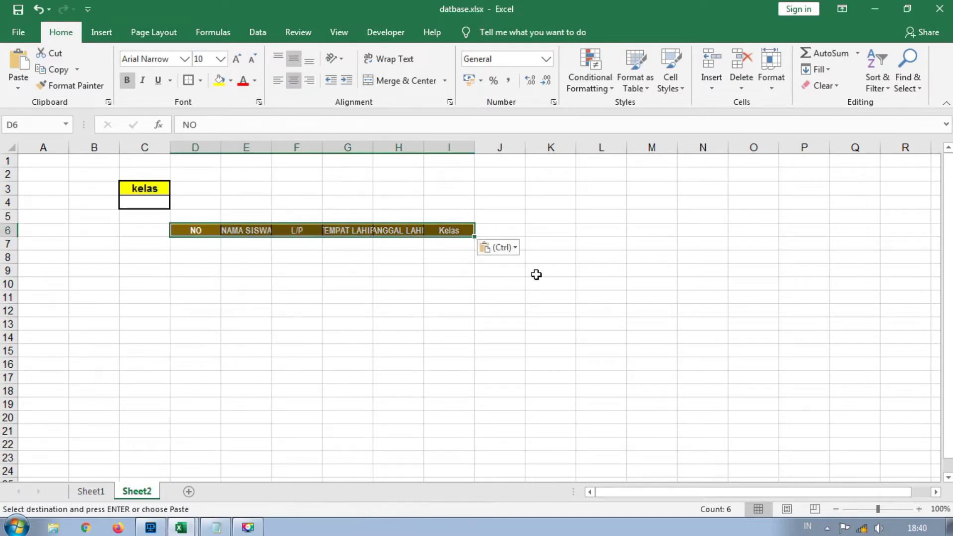
Change the pasted header row to keep the source column widths
{"action": "left_click", "coordinate": [513, 254]}
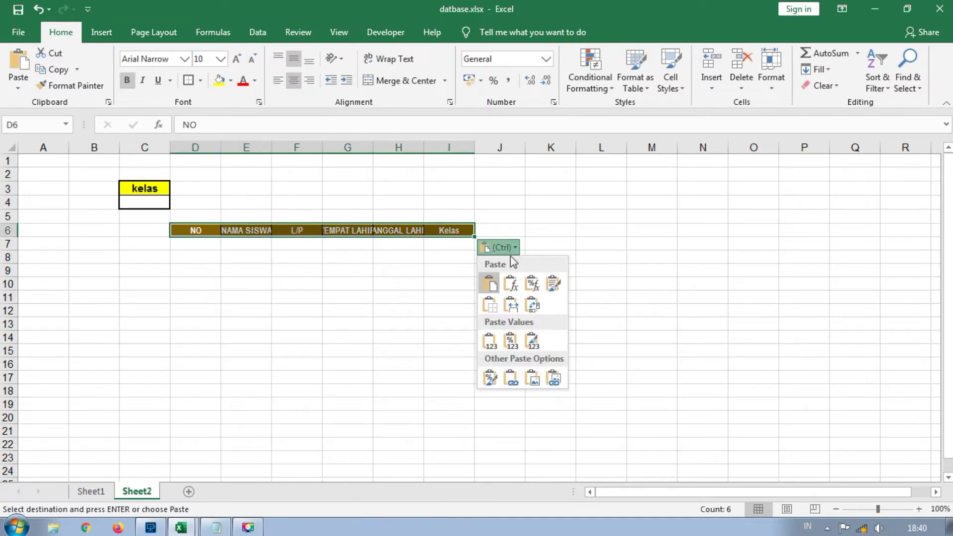
{"action": "left_click", "coordinate": [512, 306]}
{"action": "left_click", "coordinate": [458, 336]}
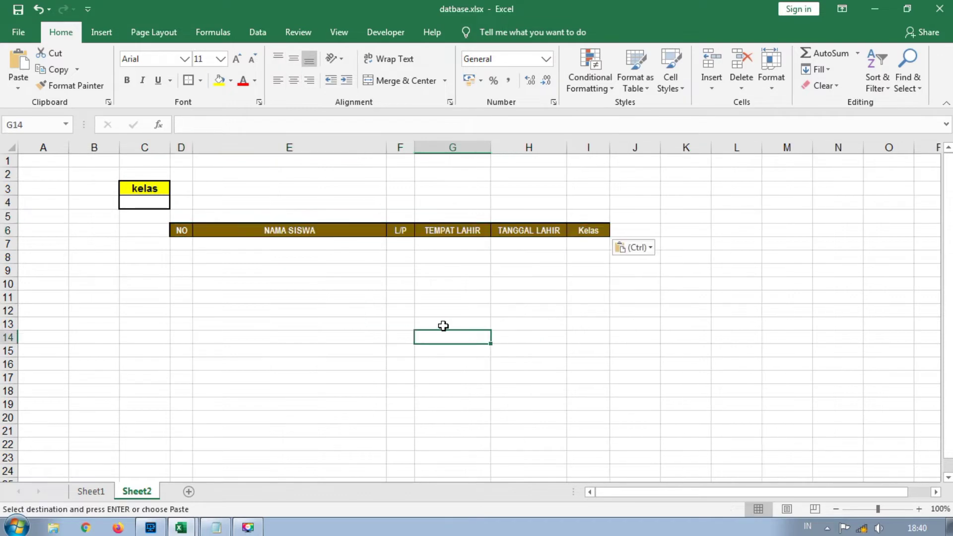
{"action": "scroll", "coordinate": [355, 324], "scroll_direction": "down", "scroll_amount": 1}
{"action": "scroll", "coordinate": [353, 323], "scroll_direction": "up", "scroll_amount": 1}
{"action": "left_click", "coordinate": [351, 339]}
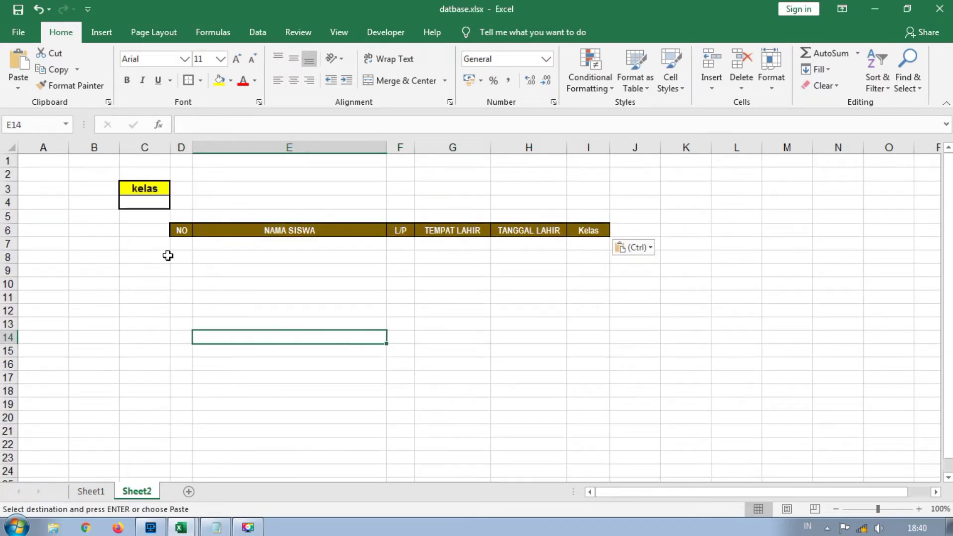
{"action": "left_click", "coordinate": [181, 231]}
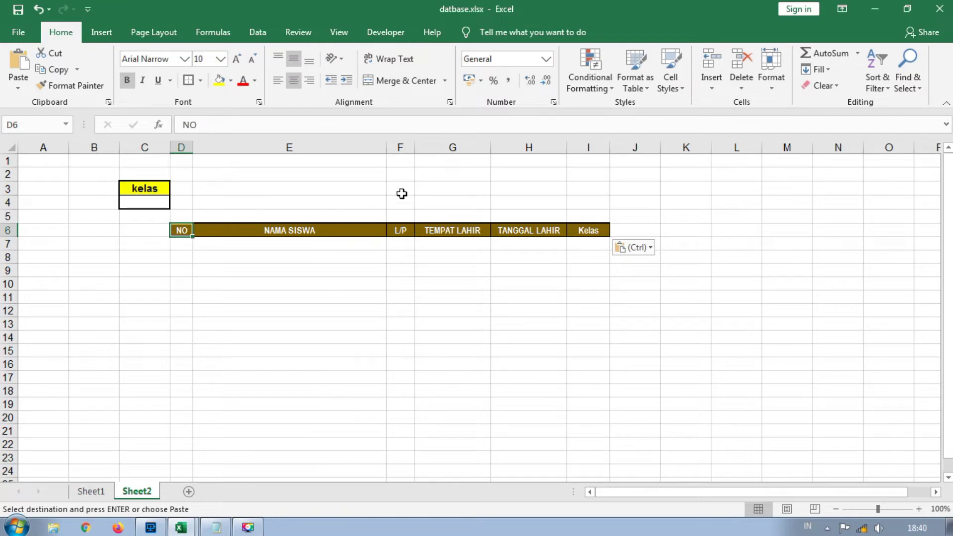
{"action": "left_click", "coordinate": [143, 205]}
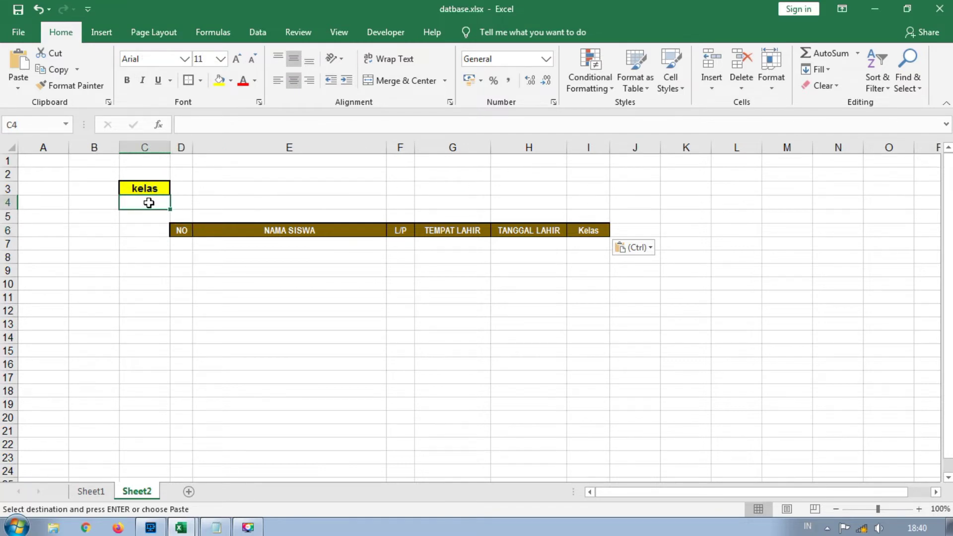
{"action": "mouse_move", "coordinate": [157, 210]}
{"action": "left_mouse_down"}
{"action": "mouse_move", "coordinate": [194, 187]}
{"action": "mouse_move", "coordinate": [148, 203]}
{"action": "left_mouse_up"}
{"action": "left_click", "coordinate": [573, 324]}
{"action": "scroll", "coordinate": [319, 333], "scroll_direction": "down", "scroll_amount": 1}
{"action": "scroll", "coordinate": [319, 329], "scroll_direction": "up", "scroll_amount": 1}
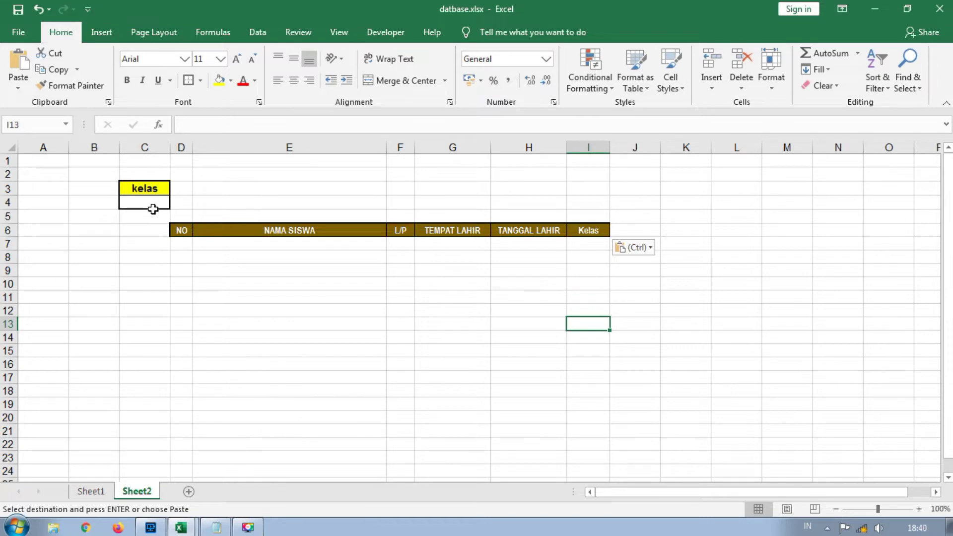
{"action": "left_click", "coordinate": [155, 387]}
{"action": "left_click", "coordinate": [209, 309]}
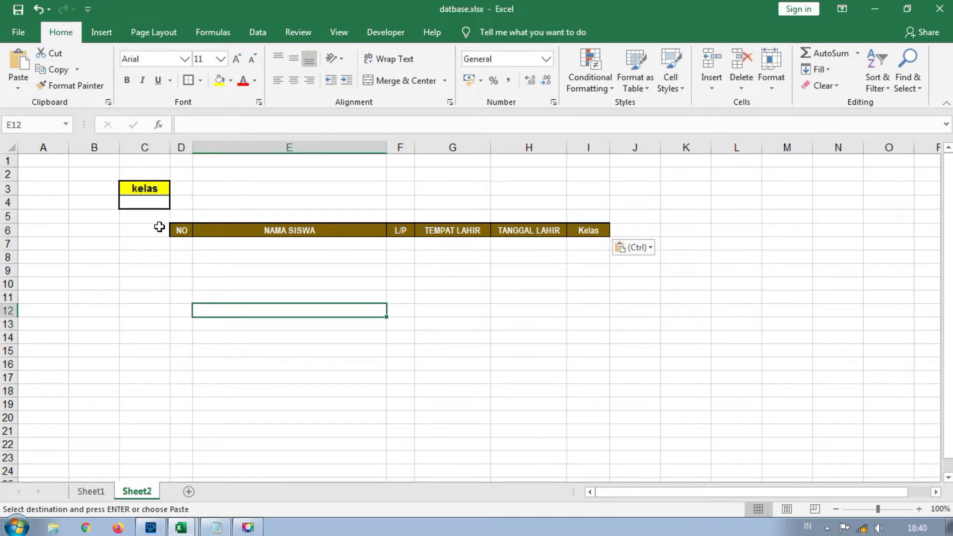
{"action": "left_click", "coordinate": [144, 192]}
{"action": "left_click", "coordinate": [214, 234]}
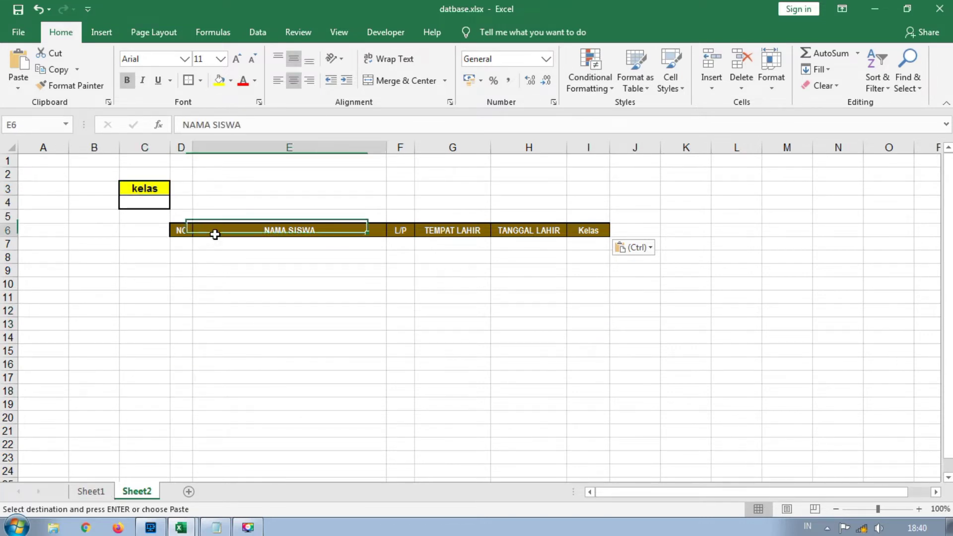
{"action": "left_click_drag", "start_coordinate": [181, 231], "coordinate": [585, 220]}
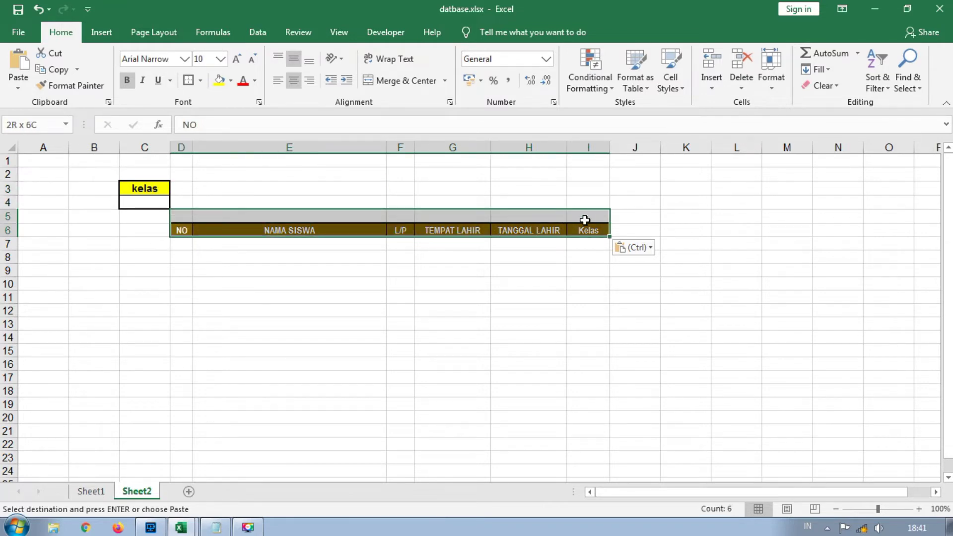
{"action": "left_click", "coordinate": [520, 312]}
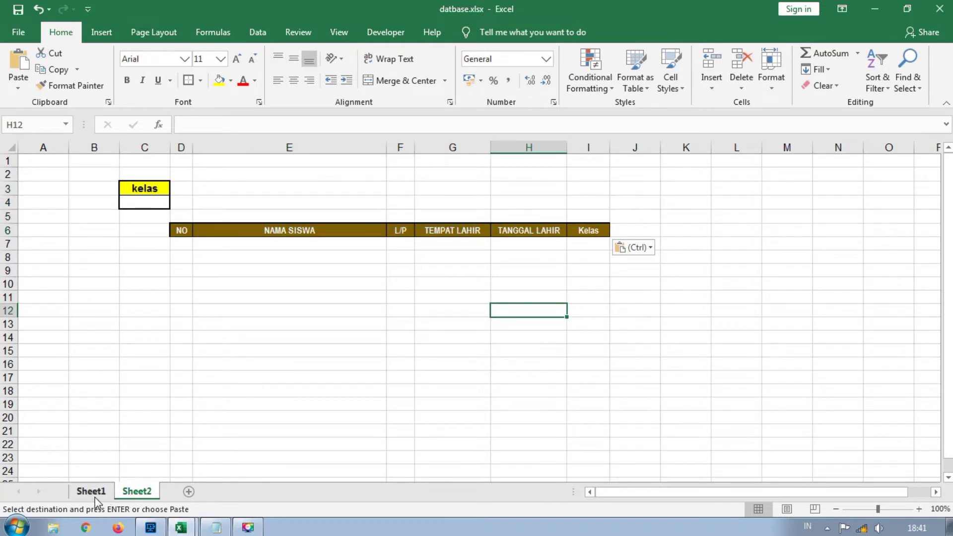
Name the whole student table on Sheet1, B2:G60 including its header row, as data
{"action": "left_click", "coordinate": [91, 492]}
{"action": "key", "text": "Escape"}
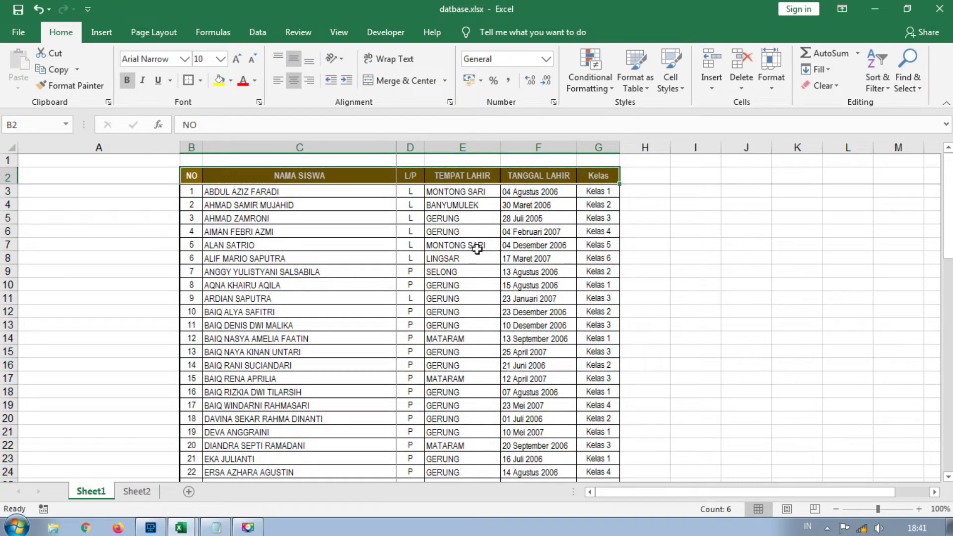
{"action": "left_click_drag", "start_coordinate": [645, 298], "coordinate": [695, 312]}
{"action": "left_click_drag", "start_coordinate": [188, 178], "coordinate": [586, 458]}
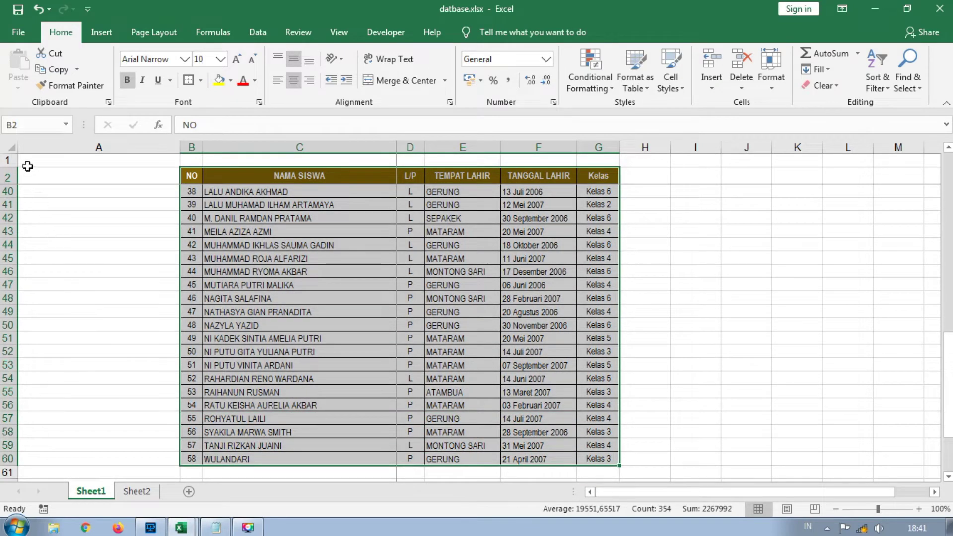
{"action": "left_click", "coordinate": [20, 124]}
{"action": "type", "text": "data"}
{"action": "scroll", "coordinate": [400, 341], "scroll_direction": "up", "scroll_amount": 8}
Name the kelas heading and its selection cell, C3:C4 on Sheet2, as kriteria
{"action": "left_click", "coordinate": [138, 493]}
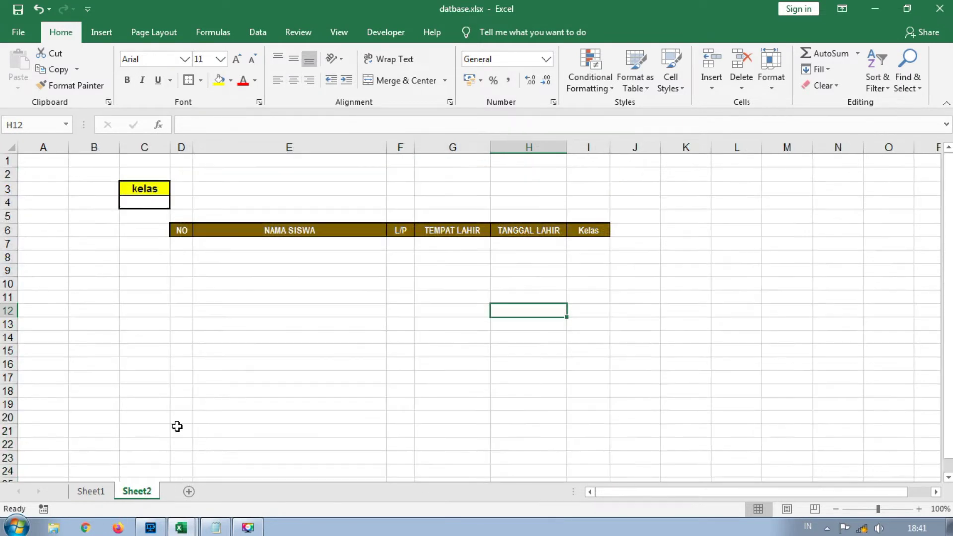
{"action": "left_click", "coordinate": [143, 188]}
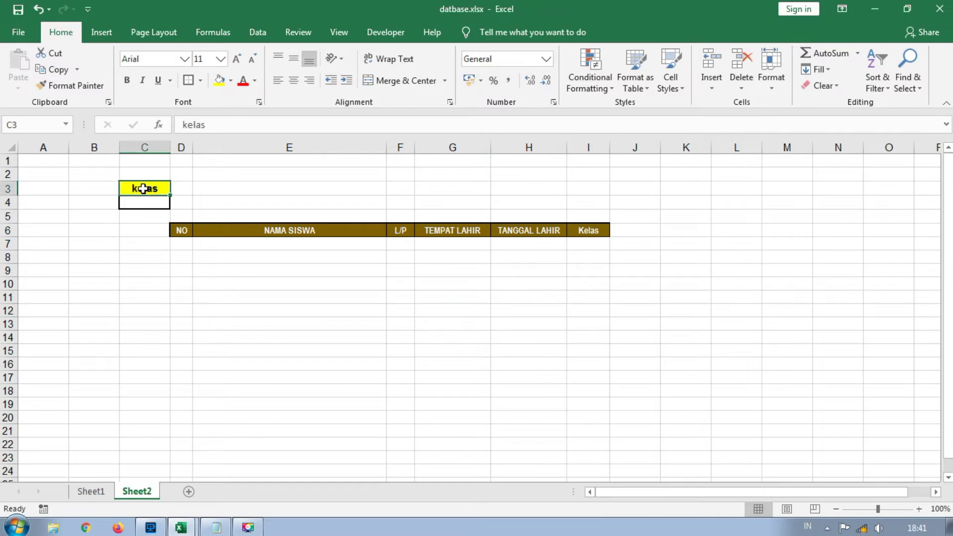
{"action": "left_click_drag", "start_coordinate": [143, 188], "coordinate": [143, 200]}
{"action": "left_click", "coordinate": [23, 125]}
{"action": "type", "text": "k"}
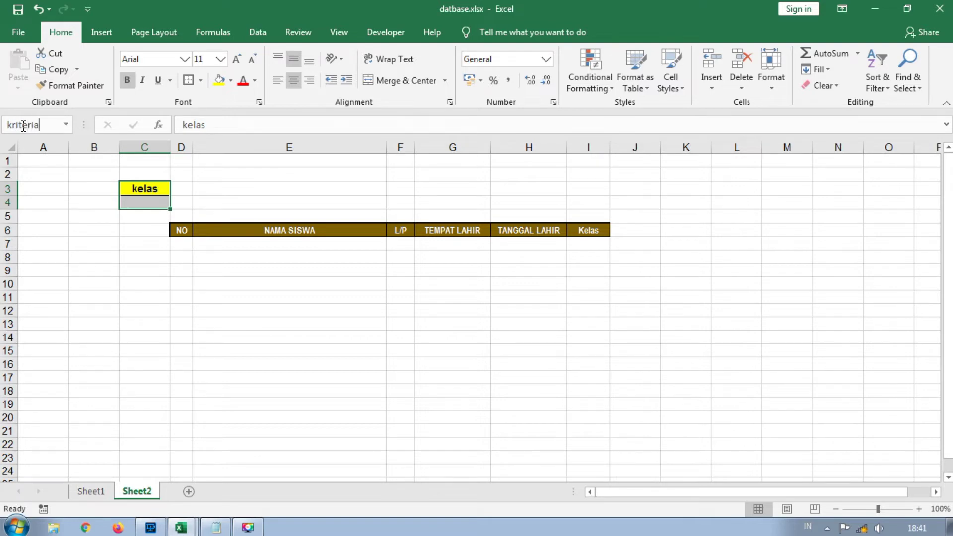
{"action": "type", "text": "riteria"}
{"action": "key", "text": "Return"}
Name the table header row D6:I6 on Sheet2 as hasil
{"action": "left_click", "coordinate": [209, 300]}
{"action": "left_click", "coordinate": [182, 227]}
{"action": "left_click_drag", "start_coordinate": [183, 227], "coordinate": [589, 227]}
{"action": "left_click", "coordinate": [31, 128]}
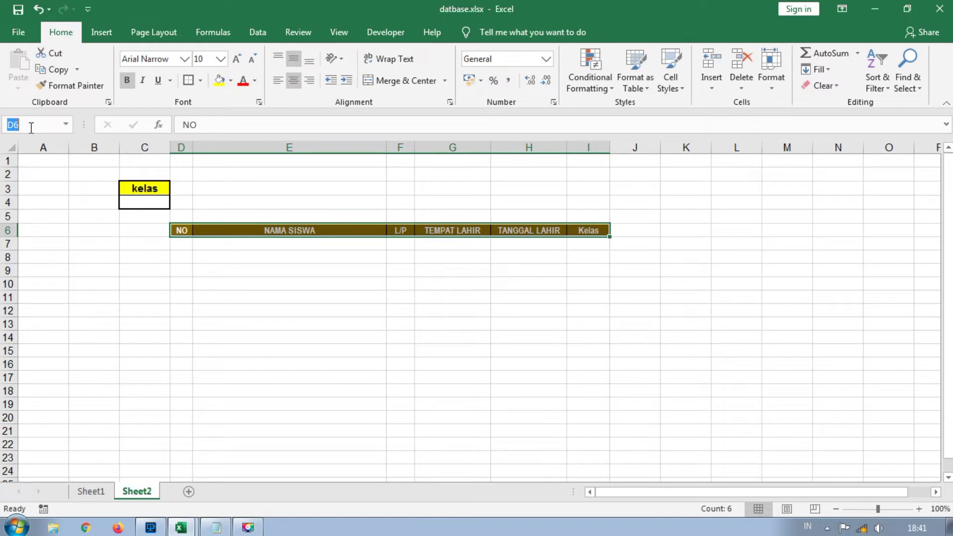
{"action": "type", "text": "hasil"}
{"action": "key", "text": "Return"}
{"action": "left_click", "coordinate": [241, 343]}
{"action": "left_click", "coordinate": [79, 314]}
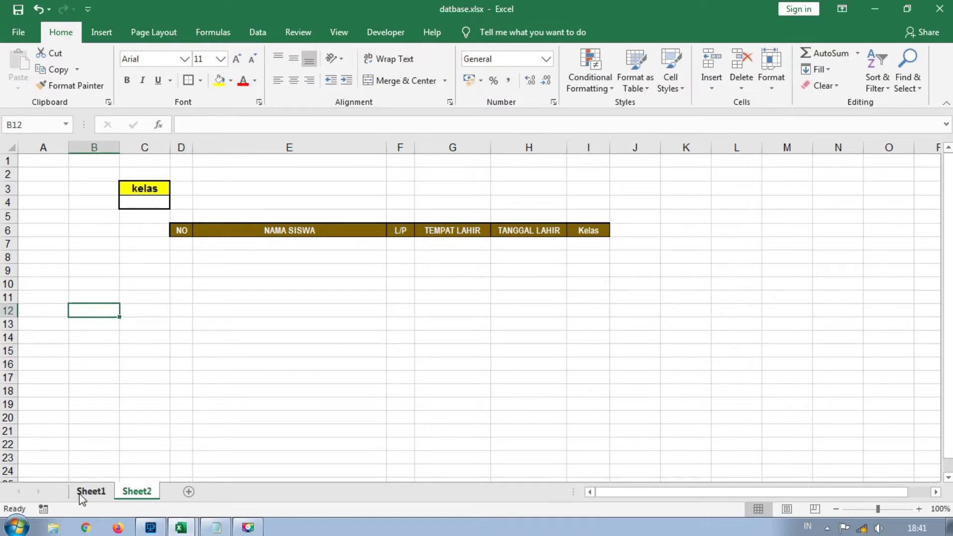
Check which cells the named ranges data, hasil and kriteria cover by going to each one in turn
{"action": "left_click", "coordinate": [90, 492]}
{"action": "left_click", "coordinate": [66, 125]}
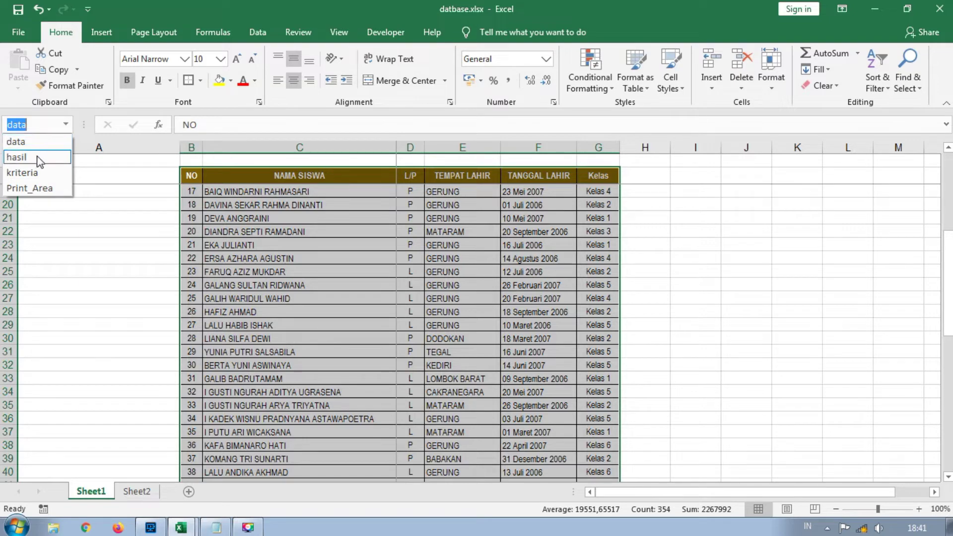
{"action": "left_click", "coordinate": [36, 144]}
{"action": "scroll", "coordinate": [118, 185], "scroll_direction": "down", "scroll_amount": 7}
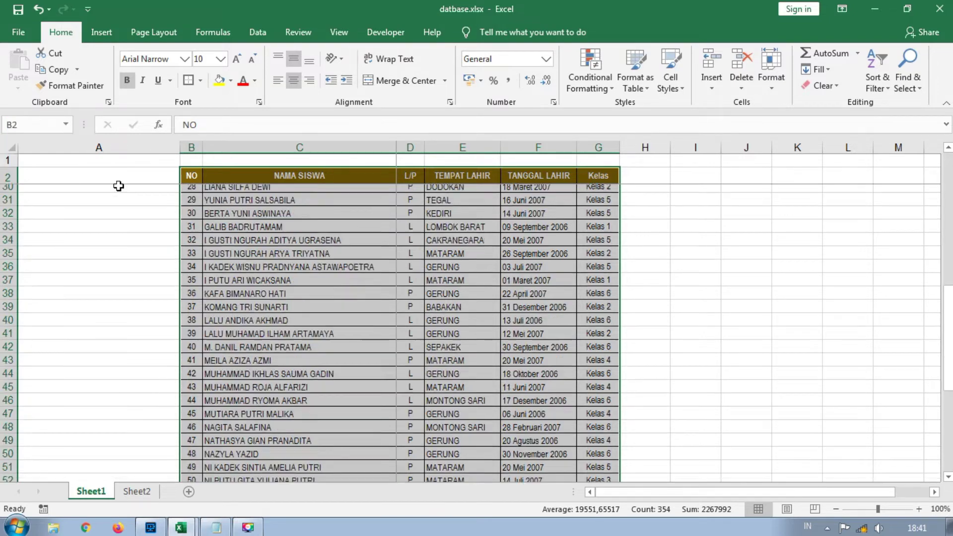
{"action": "left_click", "coordinate": [66, 124]}
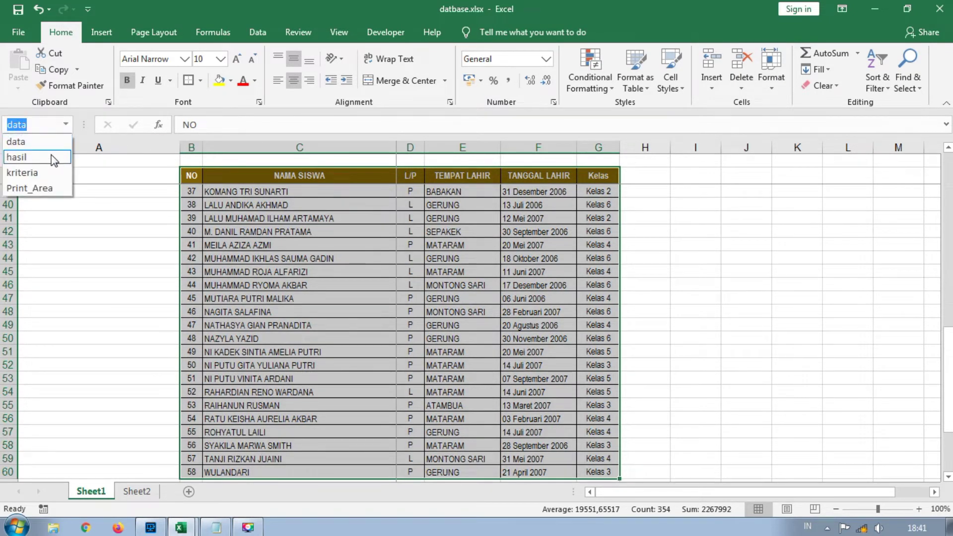
{"action": "left_click", "coordinate": [53, 156]}
{"action": "left_click", "coordinate": [66, 125]}
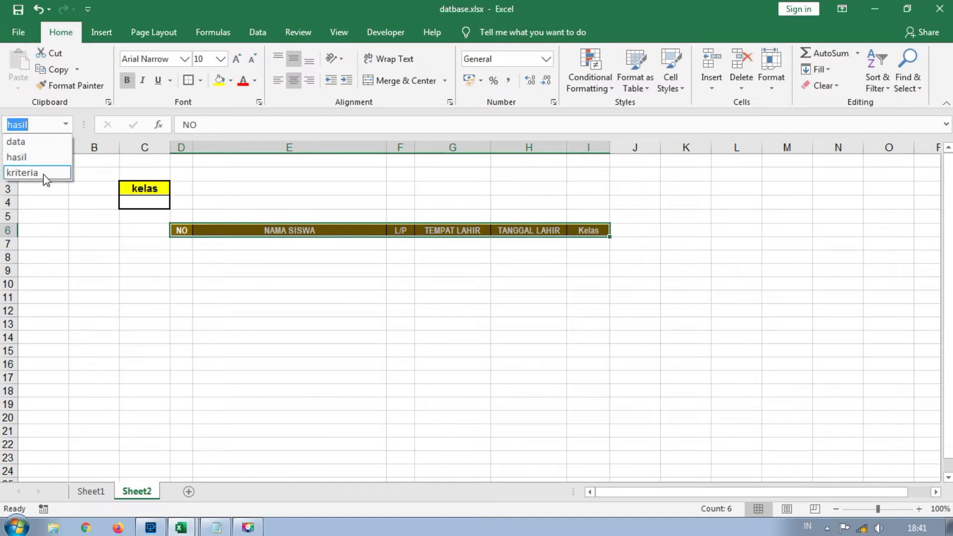
{"action": "left_click", "coordinate": [43, 174]}
{"action": "left_click", "coordinate": [195, 312]}
{"action": "left_click", "coordinate": [382, 340]}
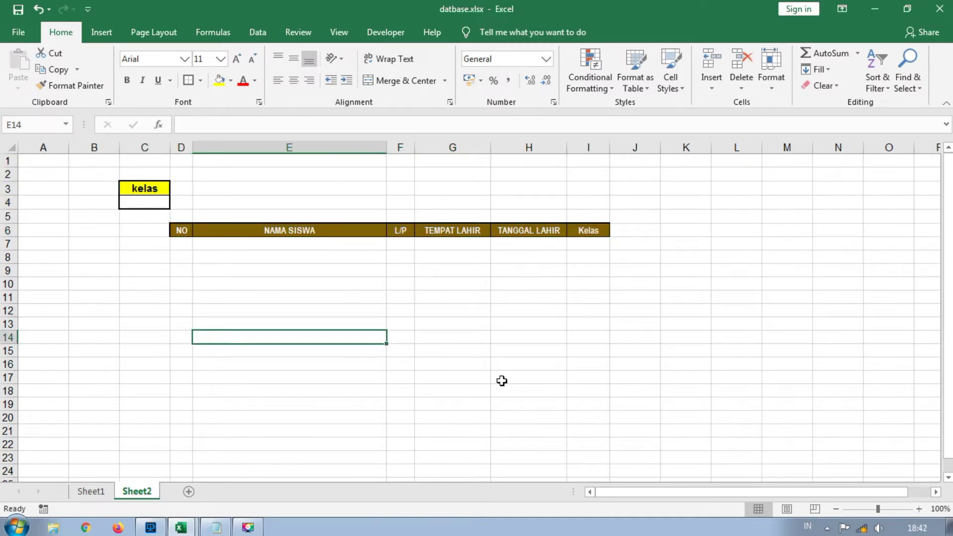
{"action": "scroll", "coordinate": [537, 364], "scroll_direction": "down", "scroll_amount": 7}
{"action": "scroll", "coordinate": [537, 363], "scroll_direction": "up", "scroll_amount": 7}
{"action": "left_click", "coordinate": [496, 337]}
{"action": "left_click", "coordinate": [506, 299]}
{"action": "left_click", "coordinate": [462, 349]}
{"action": "left_click", "coordinate": [750, 266]}
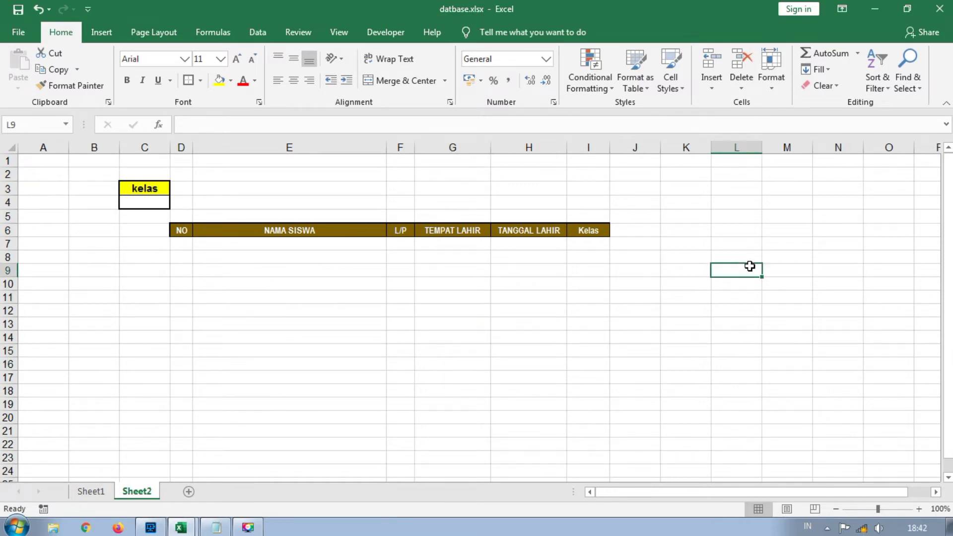
{"action": "left_click", "coordinate": [680, 313]}
{"action": "left_click", "coordinate": [637, 323]}
{"action": "left_click", "coordinate": [545, 342]}
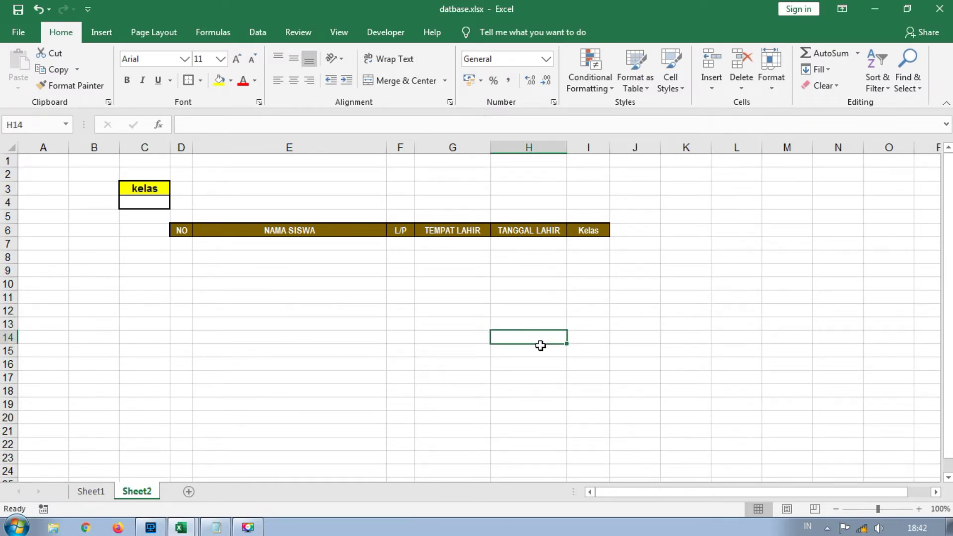
{"action": "left_click", "coordinate": [597, 300]}
{"action": "left_click", "coordinate": [521, 379]}
{"action": "scroll", "coordinate": [520, 380], "scroll_direction": "down", "scroll_amount": 3}
{"action": "scroll", "coordinate": [520, 380], "scroll_direction": "up", "scroll_amount": 3}
{"action": "left_click", "coordinate": [538, 282]}
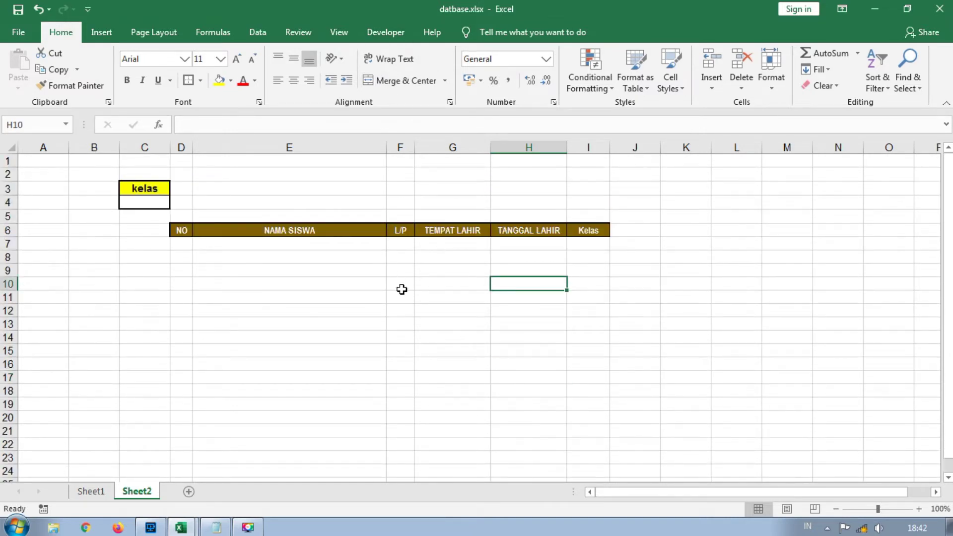
Open the Visual Basic editor for the workbook and close the empty Sheet2 code window
{"action": "left_click", "coordinate": [385, 33]}
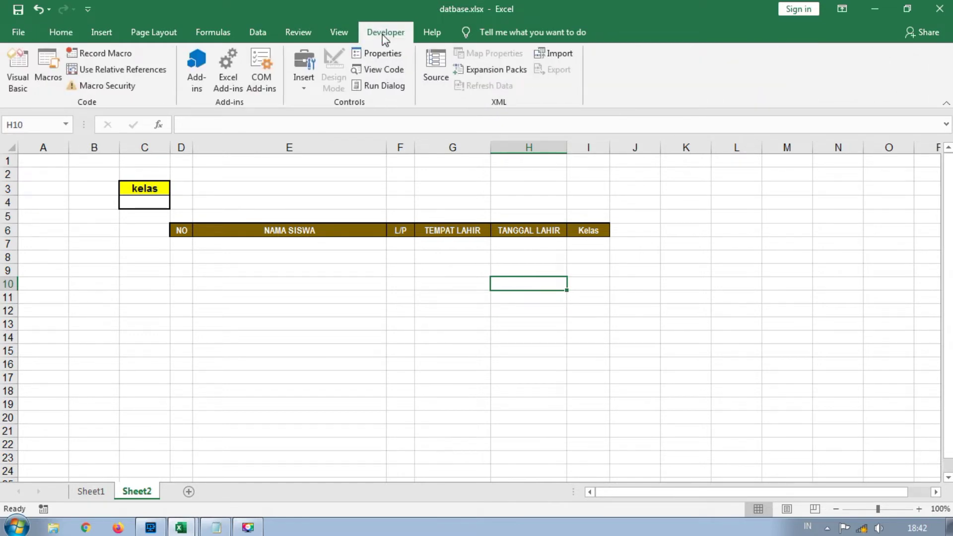
{"action": "left_click", "coordinate": [378, 72]}
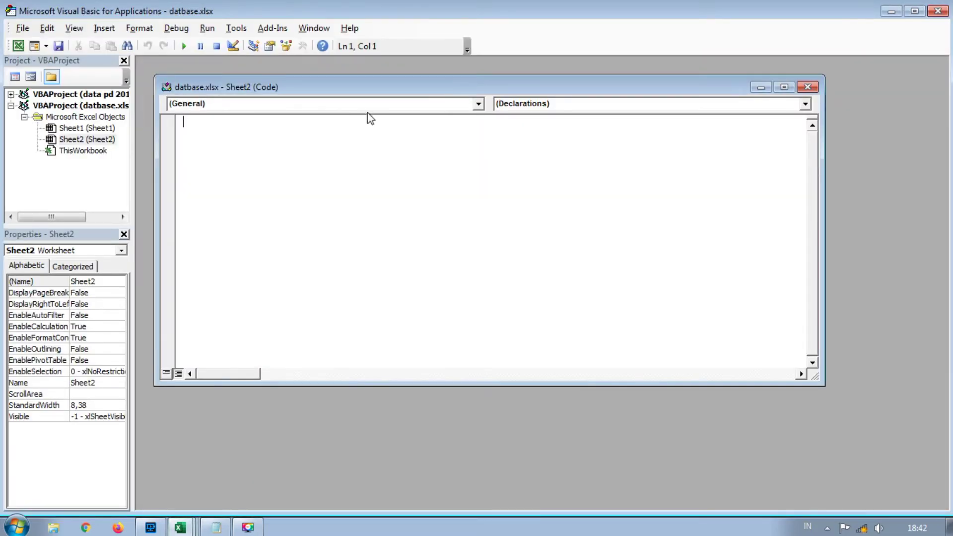
{"action": "left_click_drag", "start_coordinate": [344, 91], "coordinate": [338, 72]}
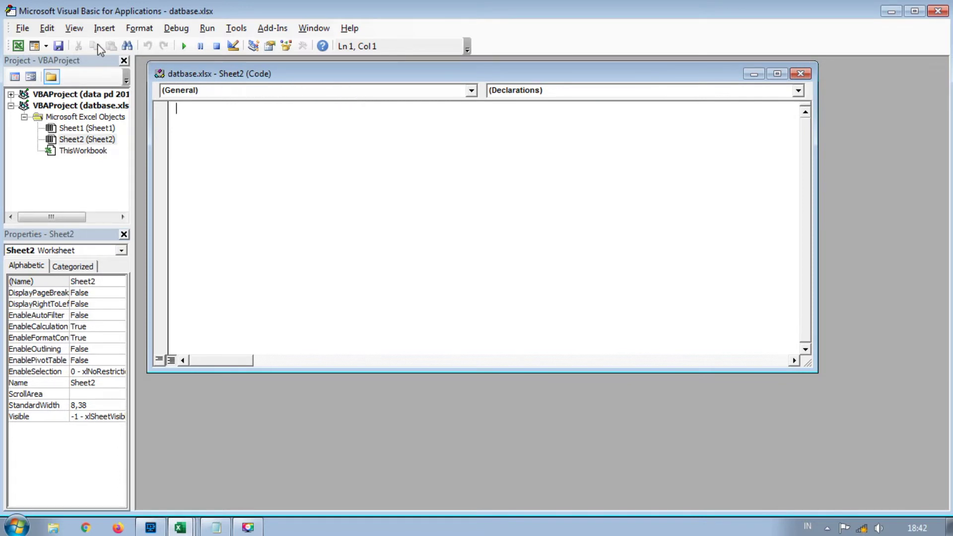
{"action": "left_click", "coordinate": [800, 73]}
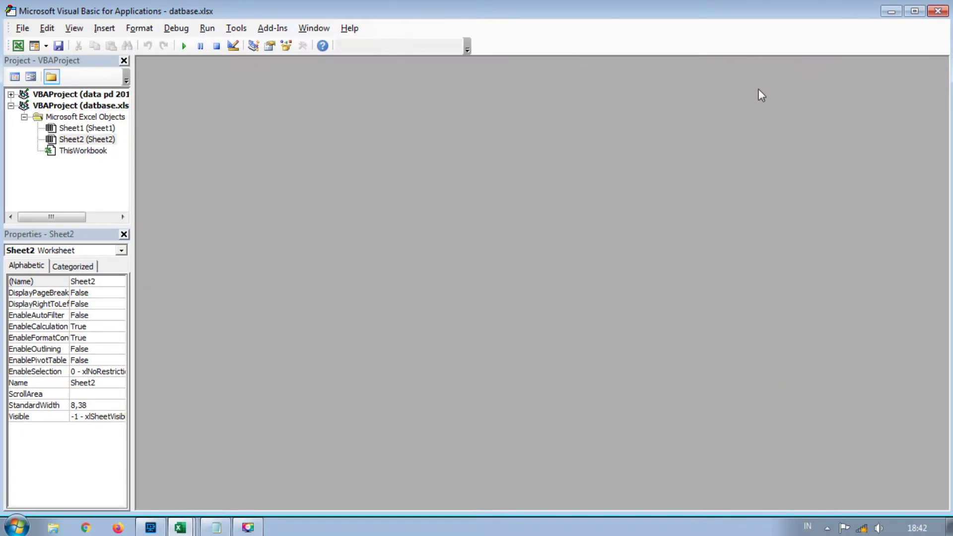
Insert a new standard module into the datbase.xlsx project
{"action": "left_click", "coordinate": [104, 30]}
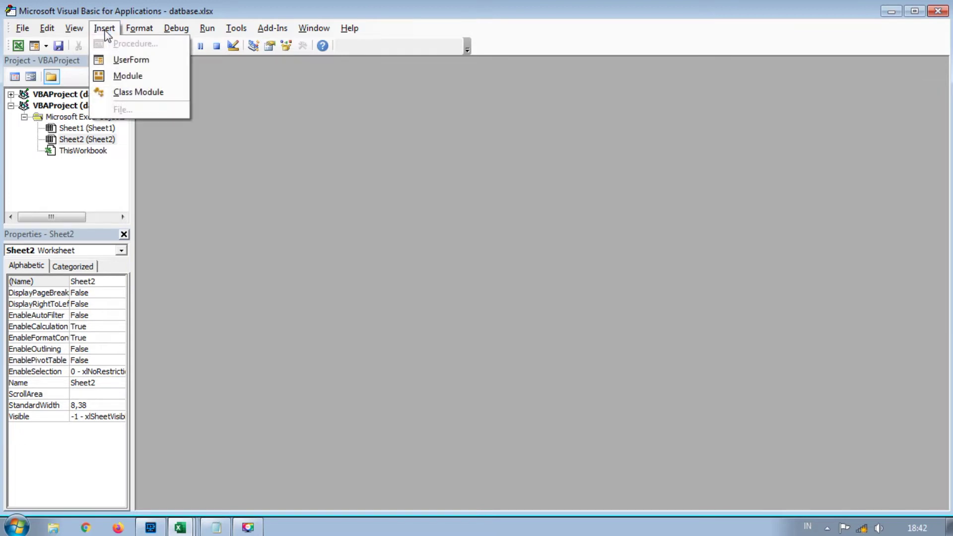
{"action": "left_click", "coordinate": [128, 76]}
{"action": "left_click_drag", "start_coordinate": [308, 108], "coordinate": [302, 80]}
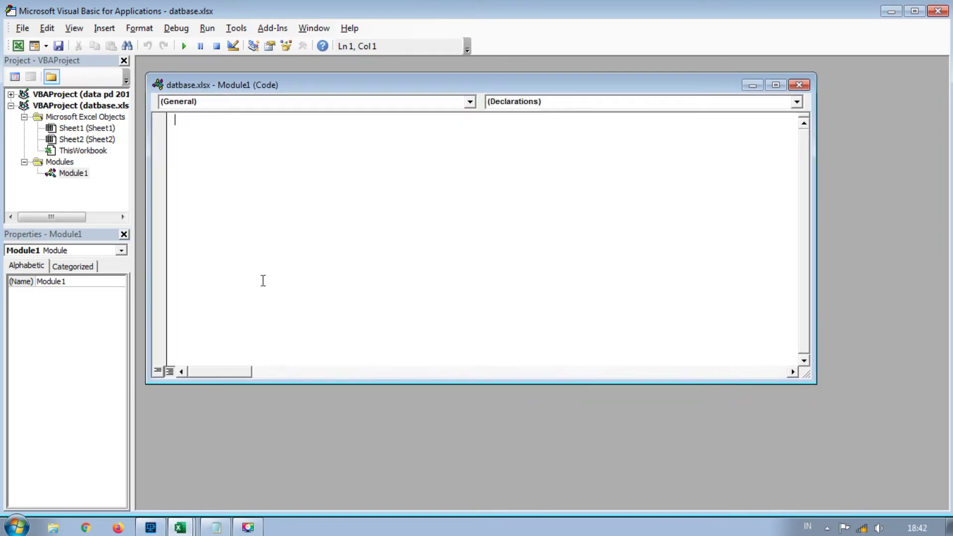
Copy the full CodingFilterData macro from filter data coding vba.txt in Notepad, paste it into Module1 and enlarge the code window
{"action": "left_click", "coordinate": [217, 529]}
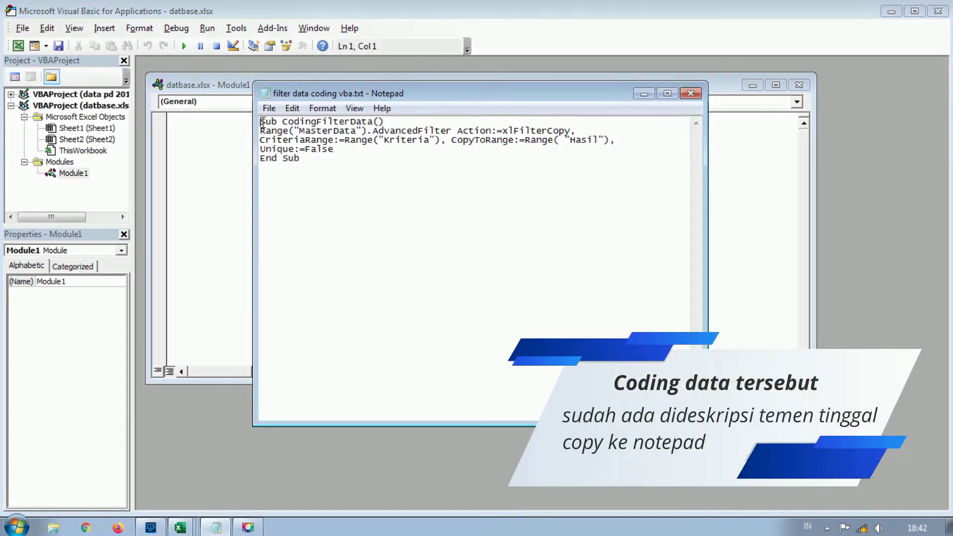
{"action": "left_click_drag", "start_coordinate": [262, 122], "coordinate": [361, 167]}
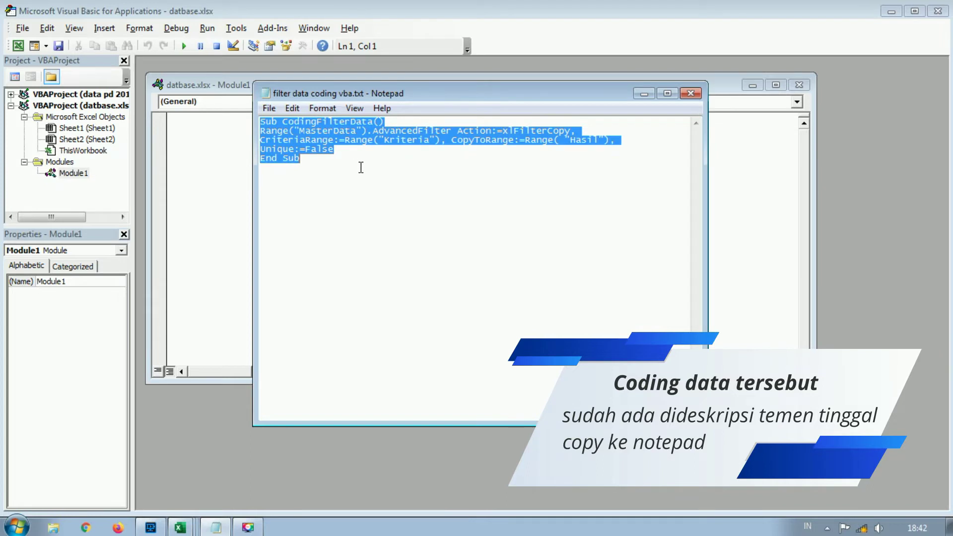
{"action": "right_click", "coordinate": [330, 134]}
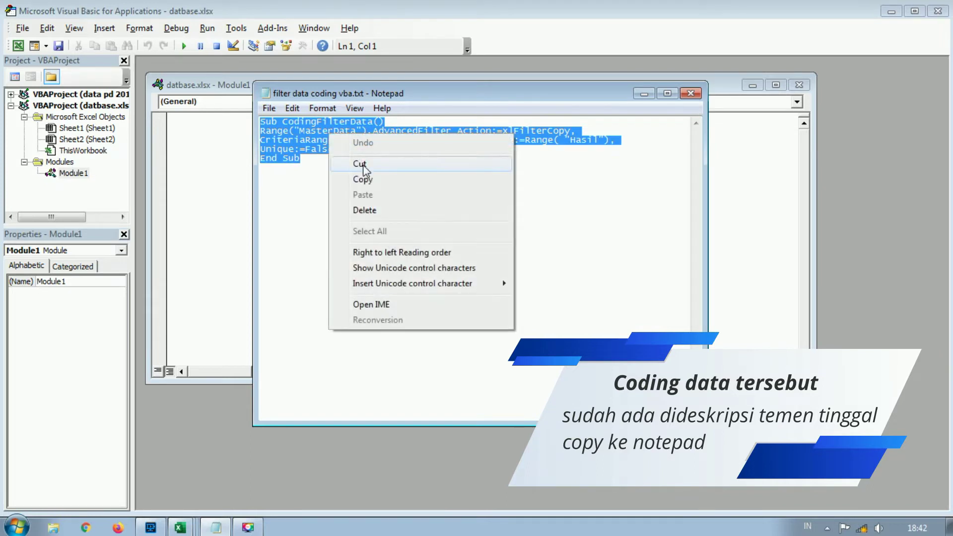
{"action": "left_click", "coordinate": [368, 181]}
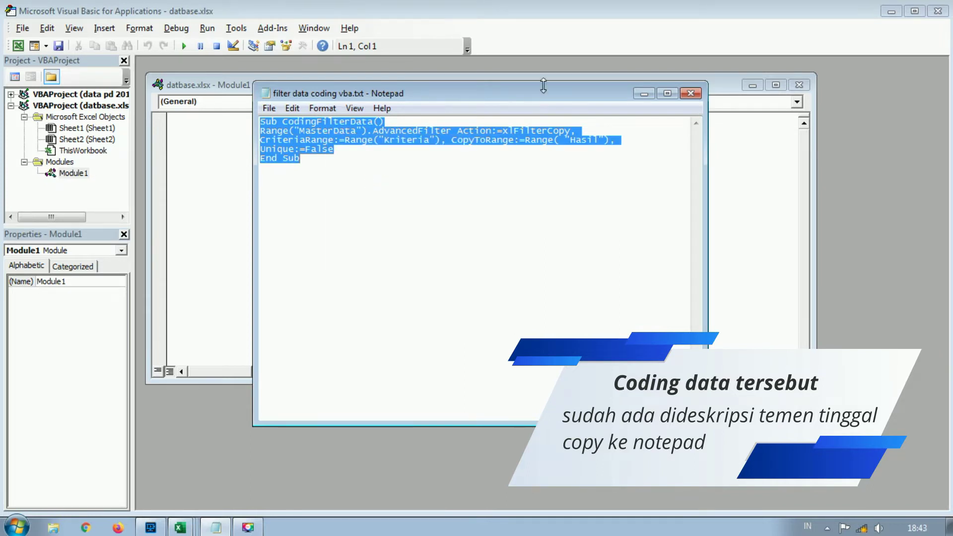
{"action": "left_click", "coordinate": [201, 248]}
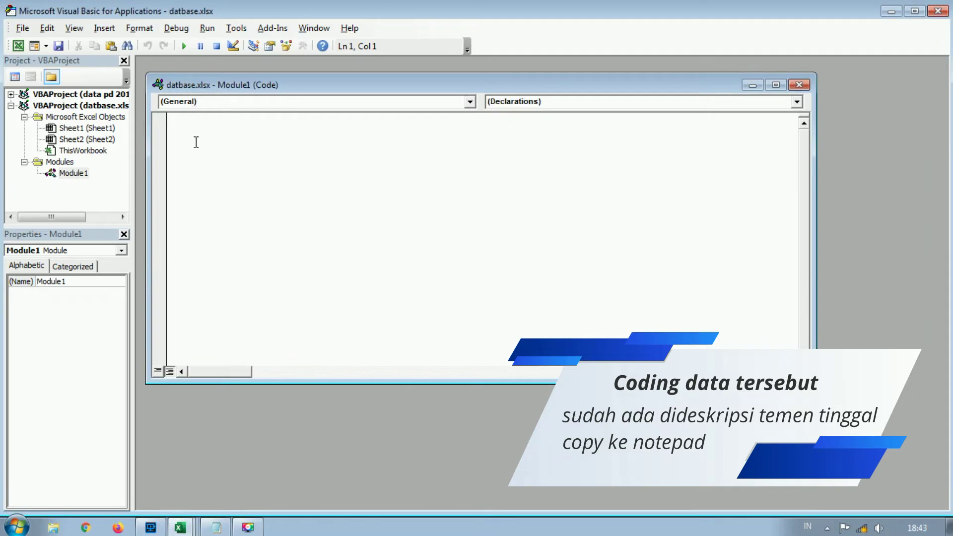
{"action": "key", "text": "ctrl+v"}
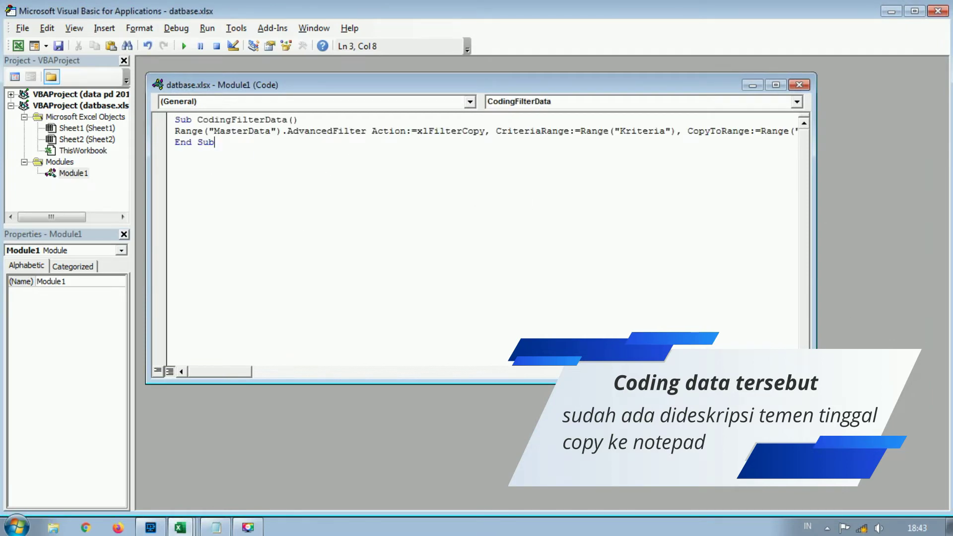
{"action": "left_click_drag", "start_coordinate": [815, 383], "coordinate": [862, 429]}
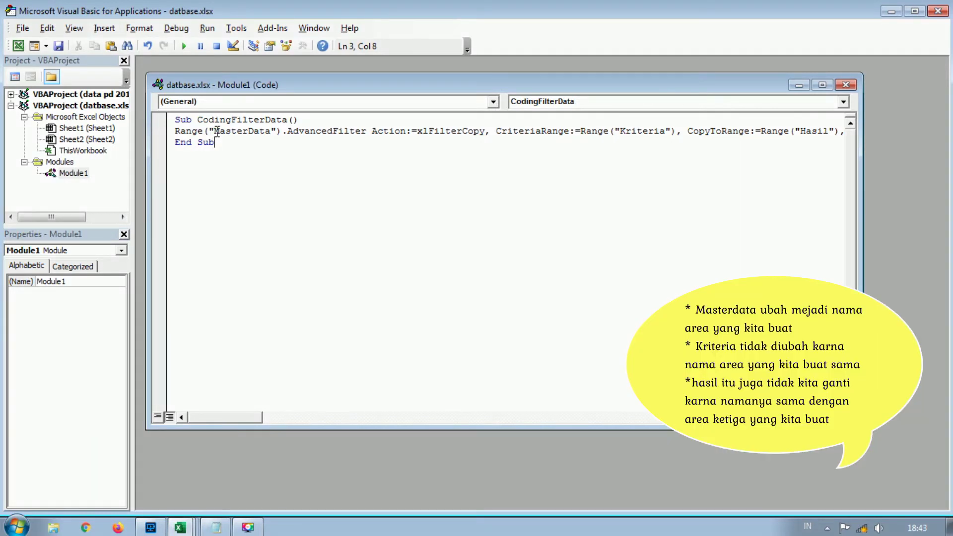
Replace MasterData with data as the source range in the CodingFilterData macro and close the Visual Basic editor
{"action": "left_click_drag", "start_coordinate": [216, 132], "coordinate": [270, 134]}
{"action": "type", "text": "data"}
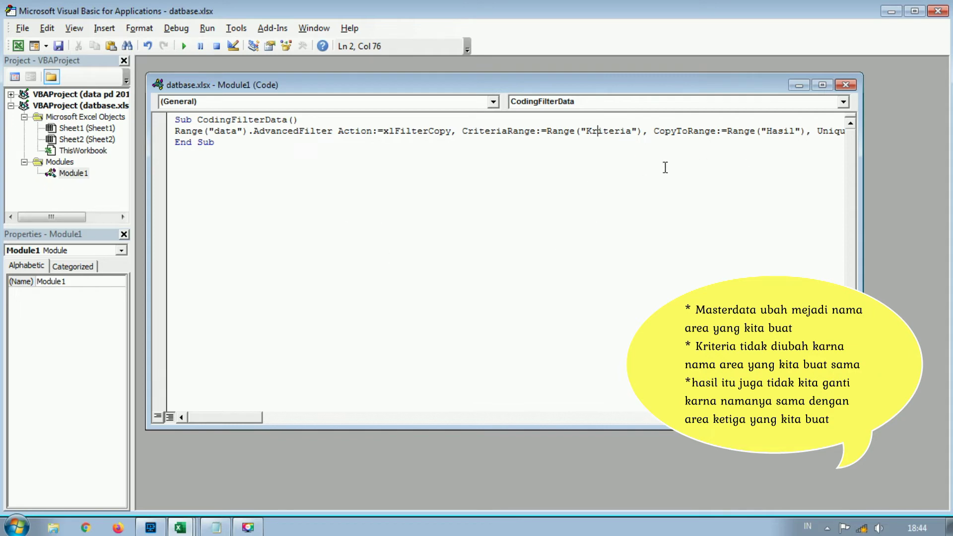
{"action": "left_click", "coordinate": [846, 86]}
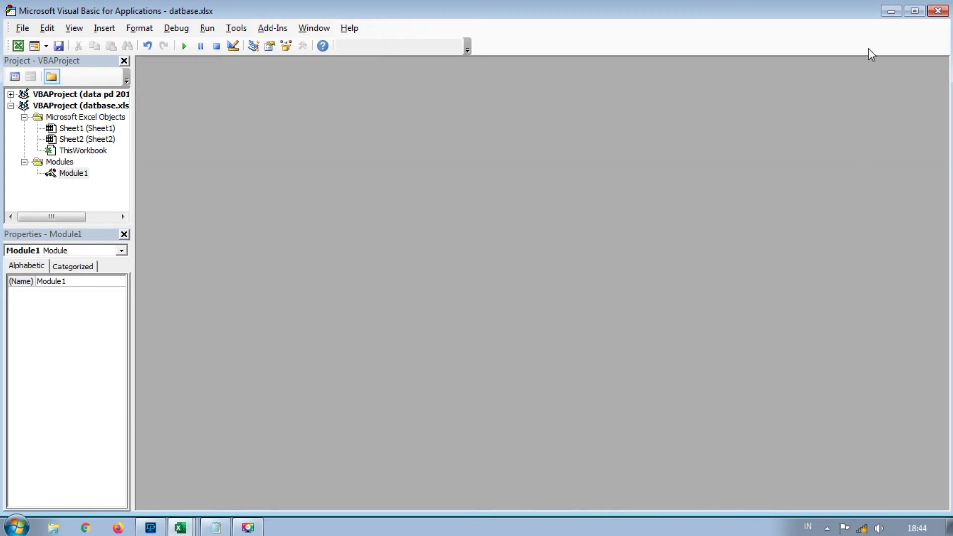
{"action": "left_click", "coordinate": [938, 12]}
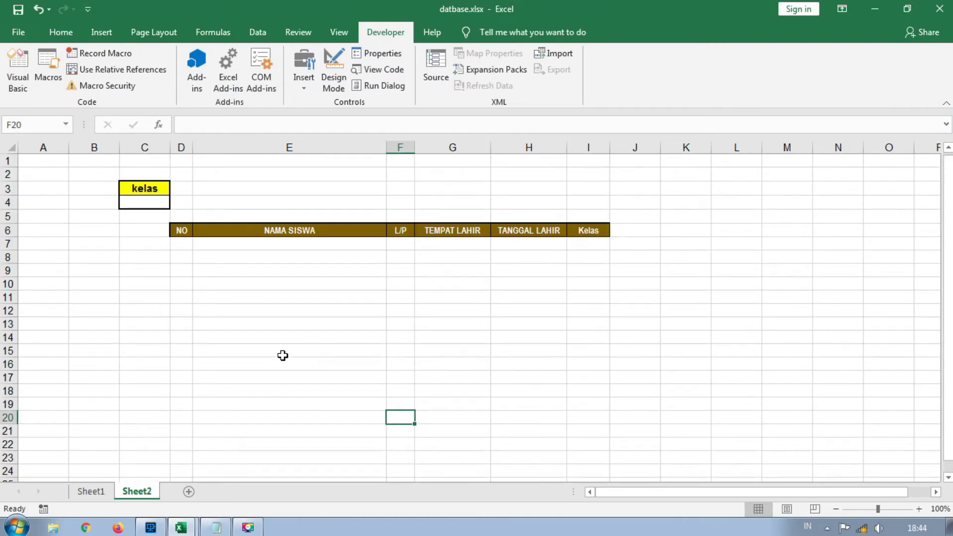
Draw a form control button beside the kelas criteria cells on Sheet2 and assign it this workbook's CodingFilterData macro
{"action": "left_click", "coordinate": [275, 336]}
{"action": "left_click", "coordinate": [317, 284]}
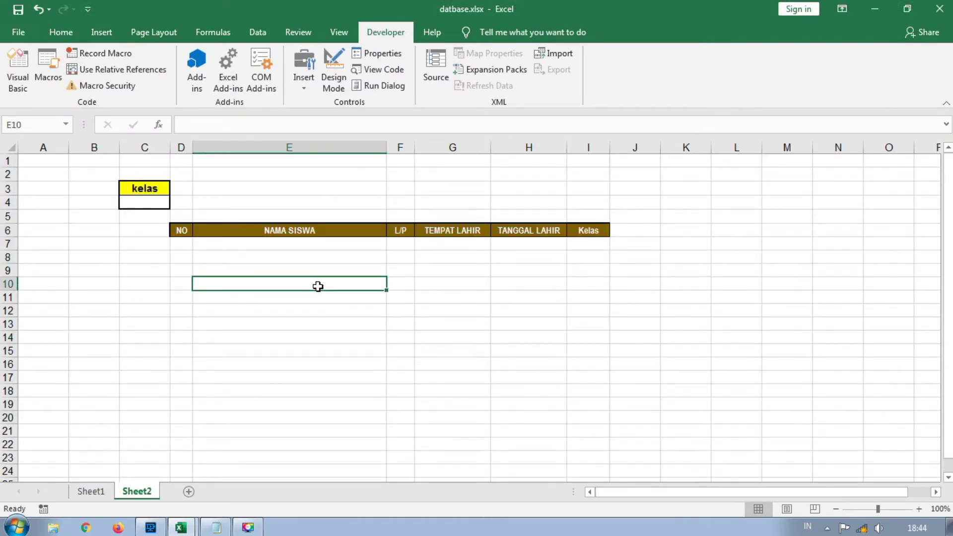
{"action": "left_click", "coordinate": [340, 198]}
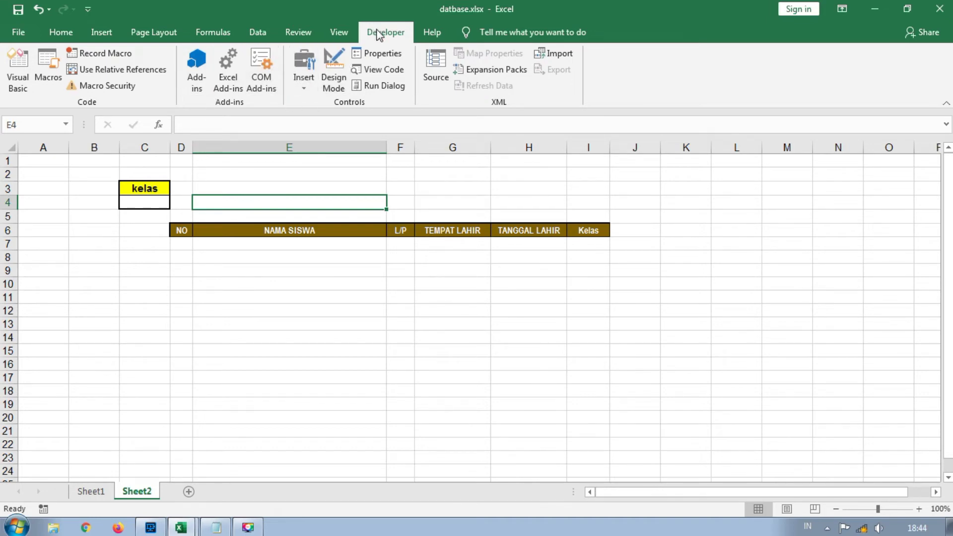
{"action": "left_click", "coordinate": [304, 84]}
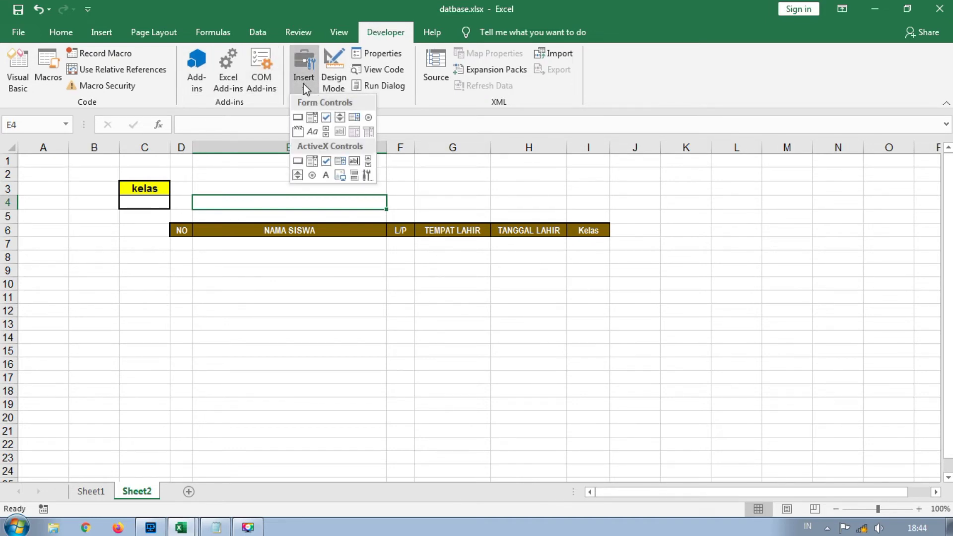
{"action": "left_click", "coordinate": [300, 118]}
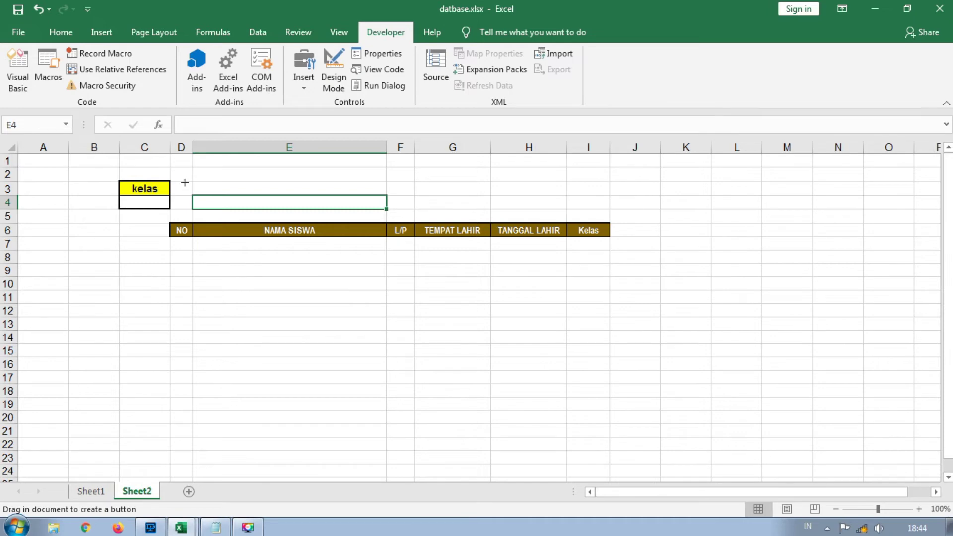
{"action": "left_click_drag", "start_coordinate": [181, 181], "coordinate": [213, 209]}
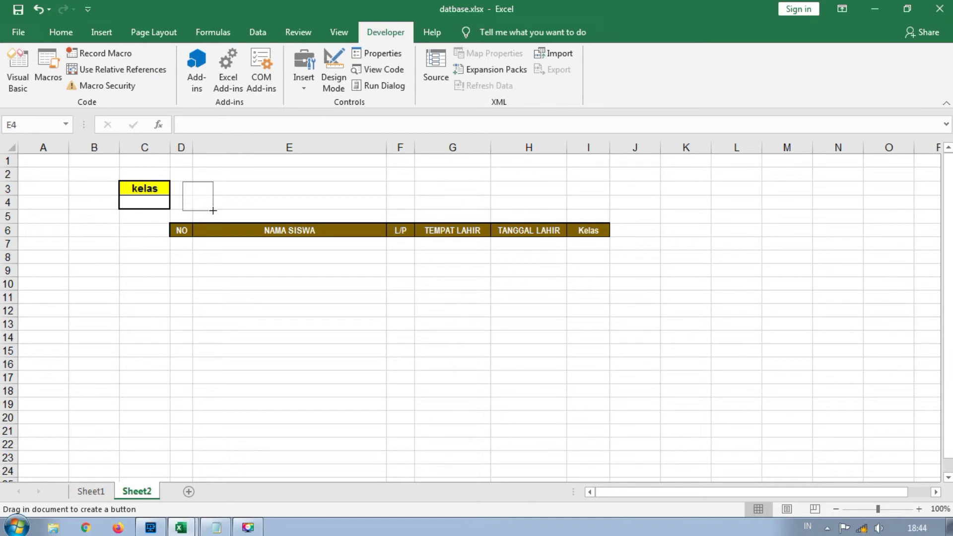
{"action": "left_click_drag", "start_coordinate": [213, 211], "coordinate": [213, 210]}
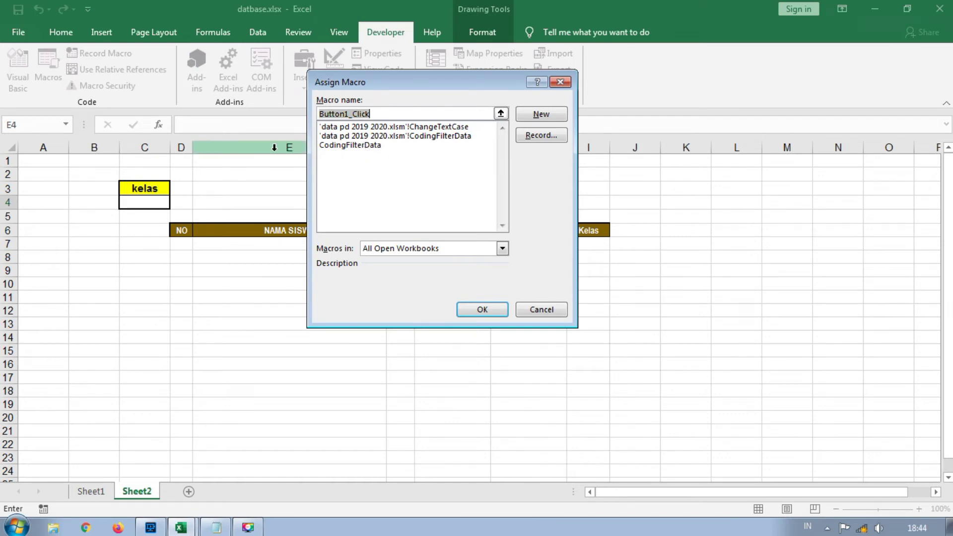
{"action": "left_click", "coordinate": [352, 145]}
{"action": "left_click", "coordinate": [482, 309]}
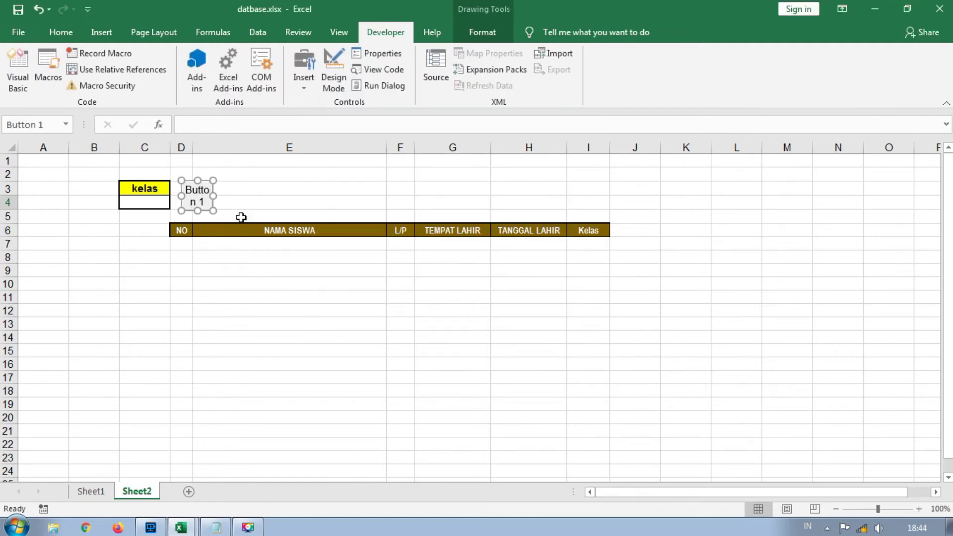
Change the new button's caption to ok and deselect it
{"action": "left_click", "coordinate": [204, 200]}
{"action": "left_click_drag", "start_coordinate": [204, 200], "coordinate": [185, 188]}
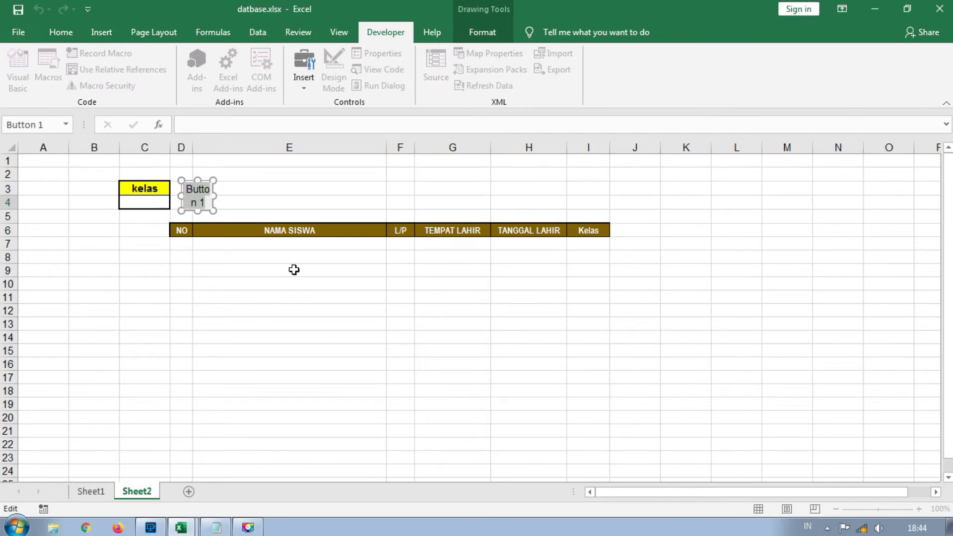
{"action": "type", "text": "ok"}
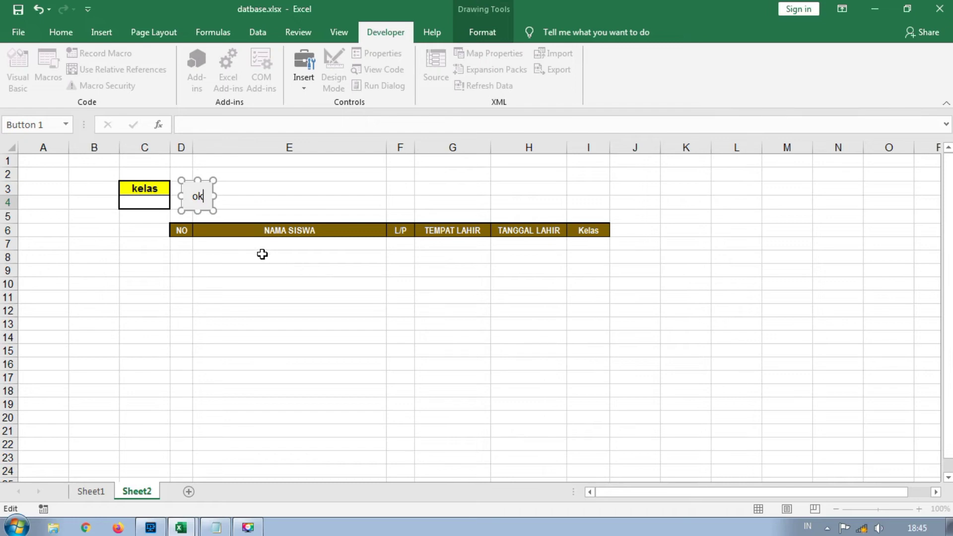
{"action": "left_click", "coordinate": [268, 297]}
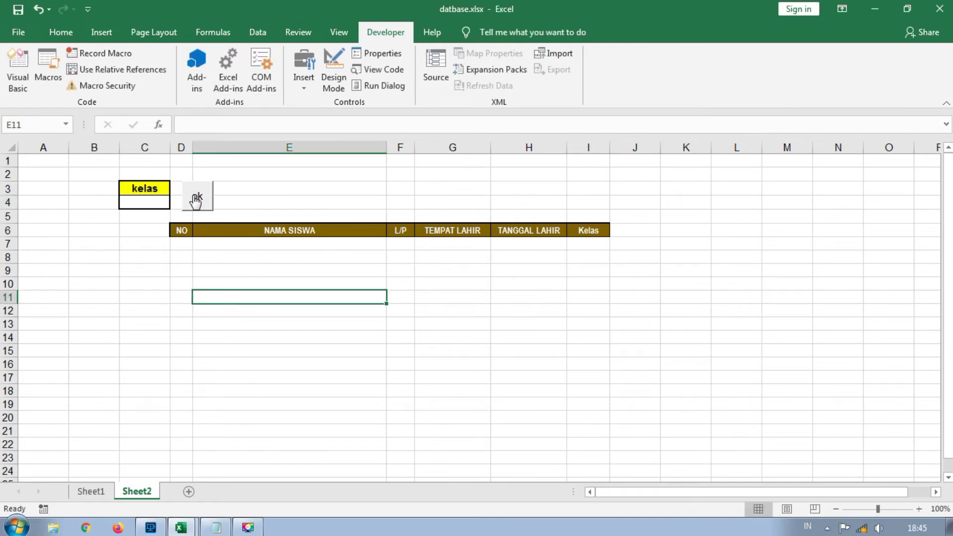
Look over the student list on Sheet1, enter kelas 1 as the criterion in C4 of Sheet2 and run the filter
{"action": "left_click", "coordinate": [145, 203]}
{"action": "left_click", "coordinate": [162, 279]}
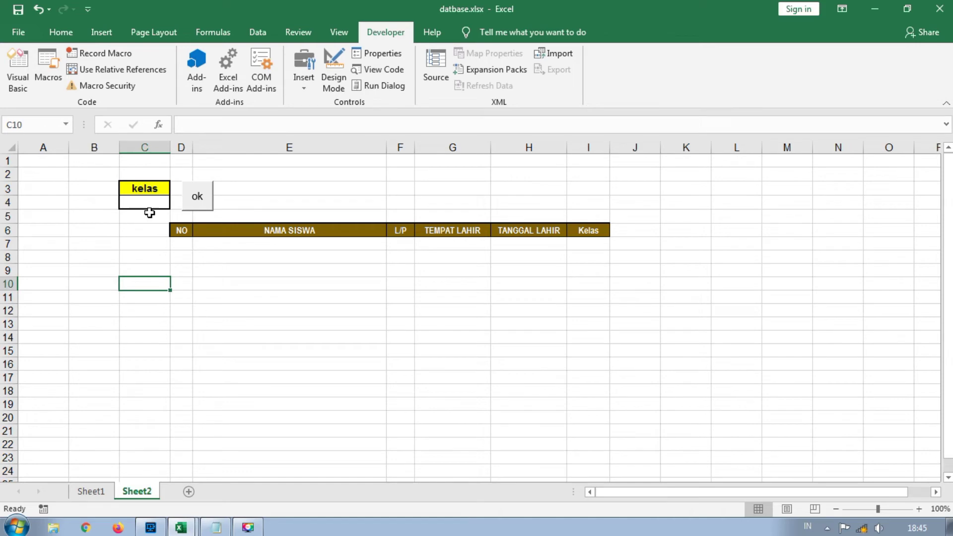
{"action": "left_click", "coordinate": [141, 201]}
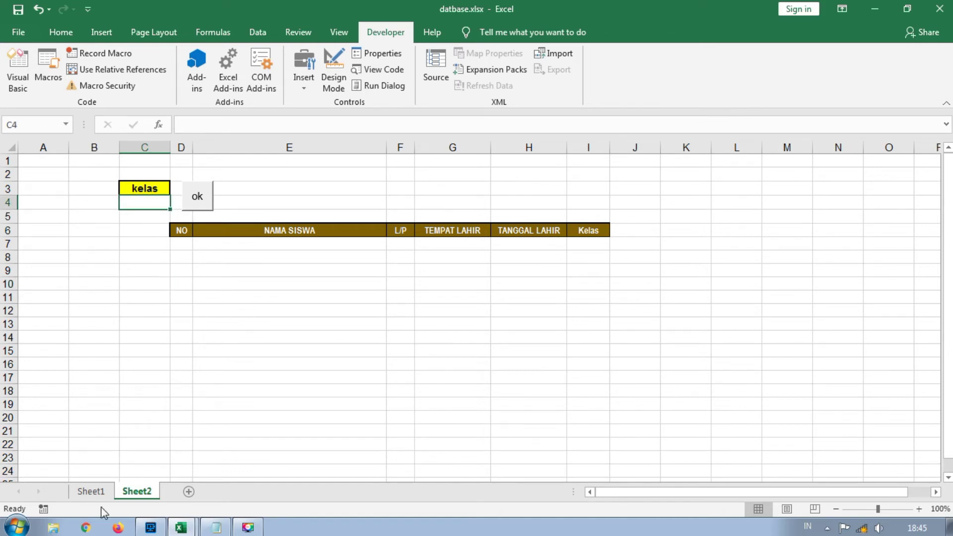
{"action": "left_click", "coordinate": [91, 492]}
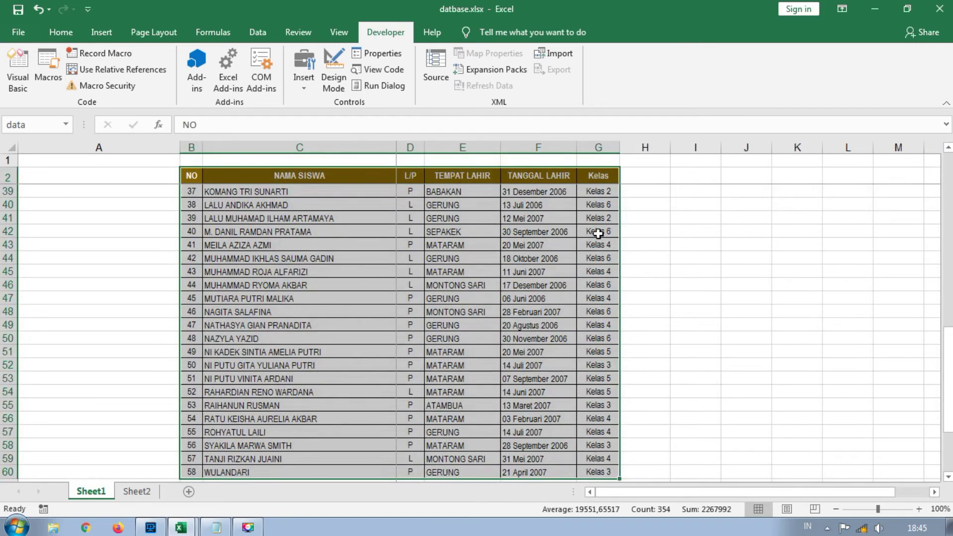
{"action": "scroll", "coordinate": [620, 276], "scroll_direction": "up", "scroll_amount": 6}
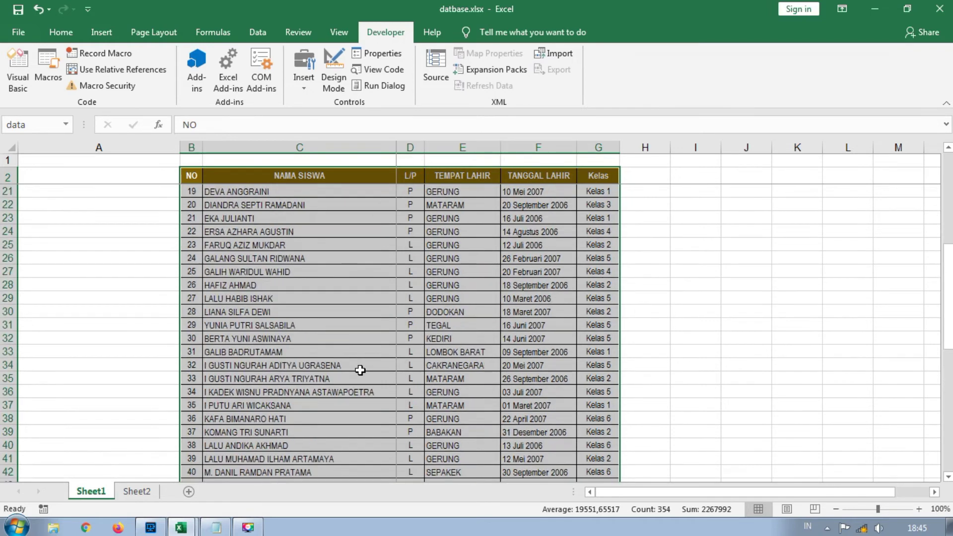
{"action": "scroll", "coordinate": [361, 370], "scroll_direction": "up", "scroll_amount": 6}
{"action": "left_click", "coordinate": [131, 494]}
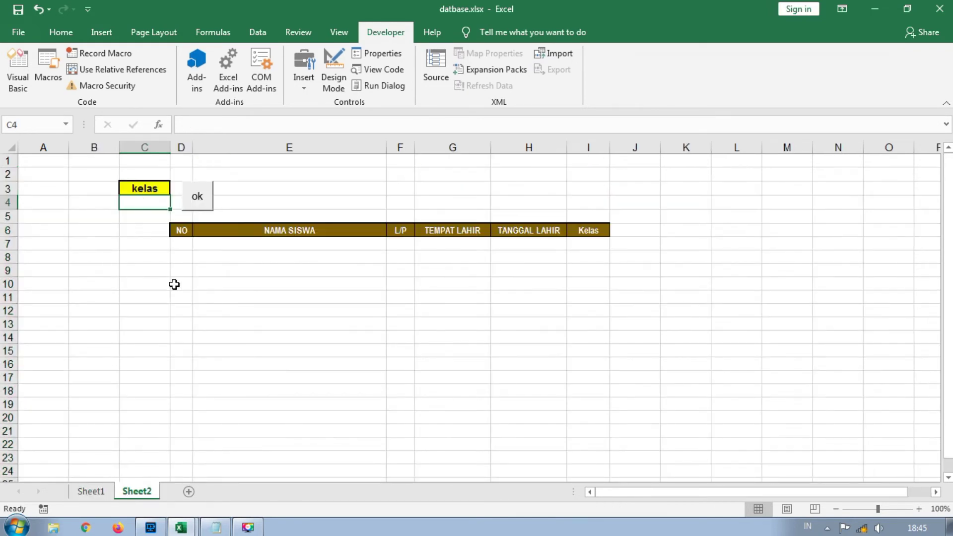
{"action": "type", "text": "kelas 1"}
{"action": "left_click", "coordinate": [200, 202]}
Compare the filtered kelas 1 rows on Sheet2 with the full student list on Sheet1
{"action": "left_click", "coordinate": [397, 404]}
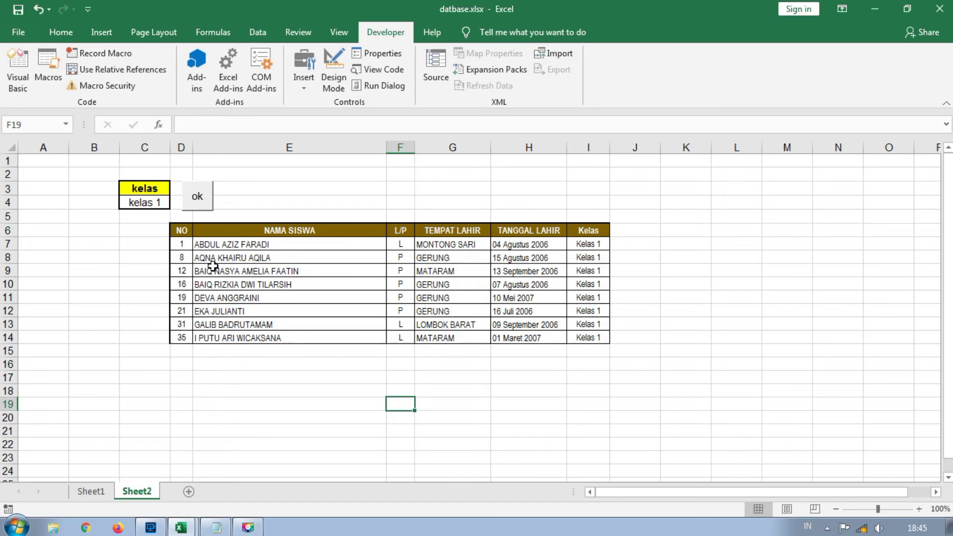
{"action": "left_click", "coordinate": [351, 287]}
{"action": "left_click", "coordinate": [463, 248]}
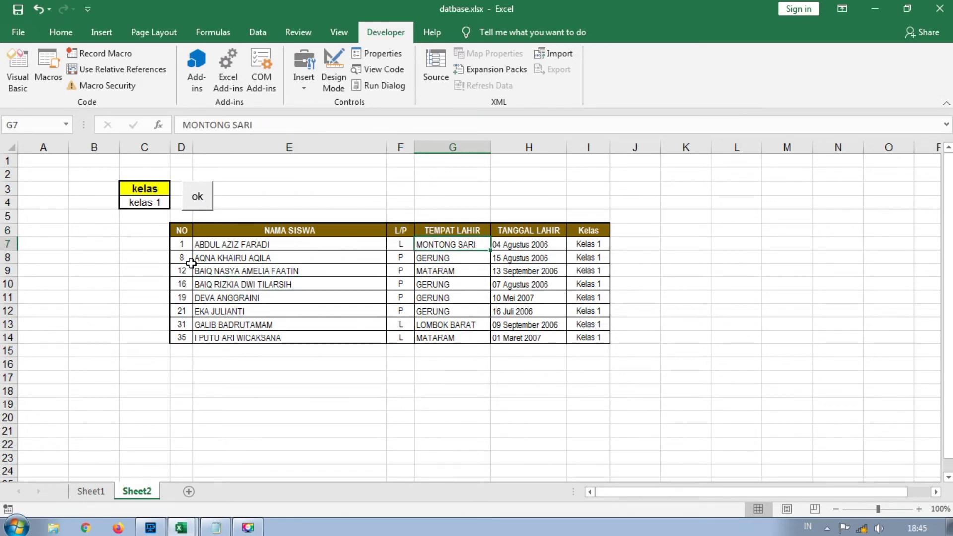
{"action": "left_click", "coordinate": [91, 492]}
{"action": "scroll", "coordinate": [581, 310], "scroll_direction": "down", "scroll_amount": 4}
{"action": "scroll", "coordinate": [579, 311], "scroll_direction": "up", "scroll_amount": 4}
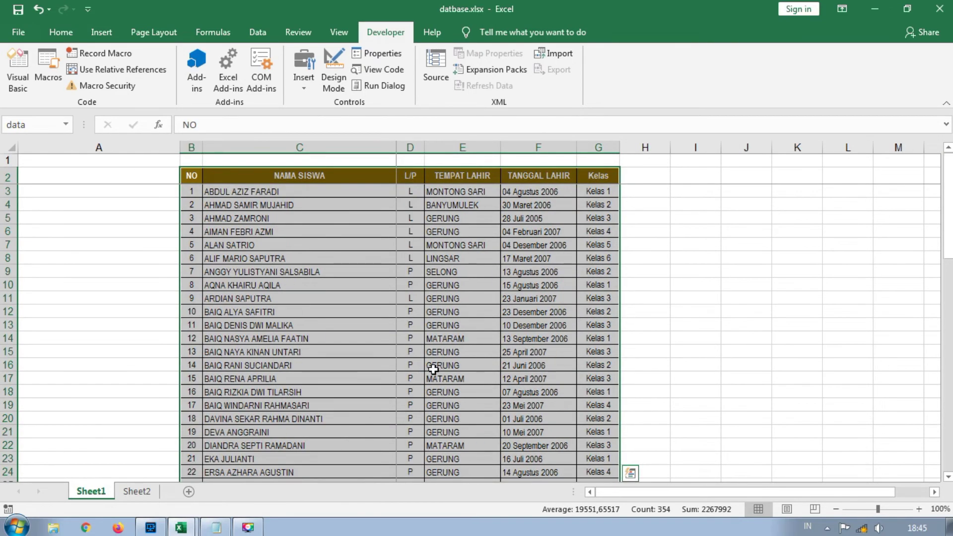
{"action": "left_click", "coordinate": [137, 492]}
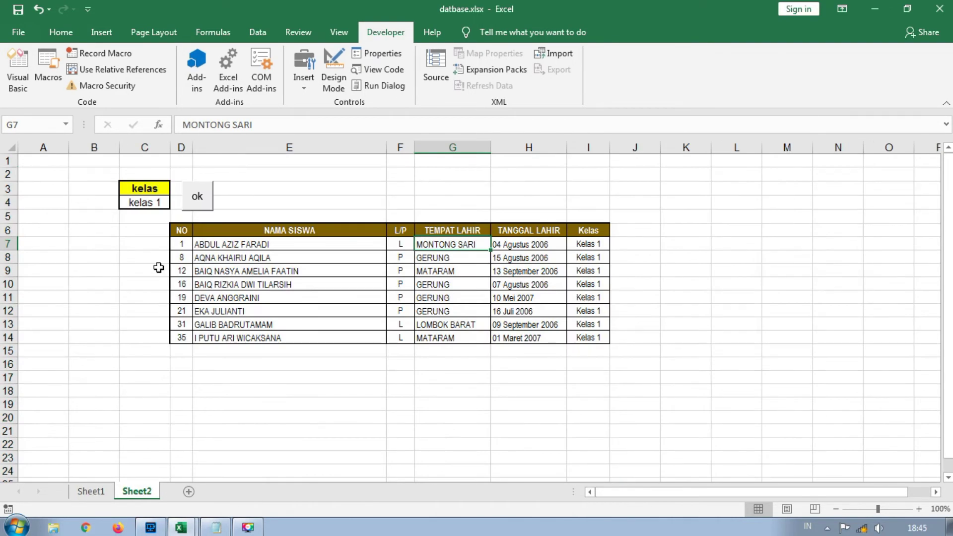
Change the criterion in C4 to kelas 2 and run the filter with the ok button
{"action": "left_click", "coordinate": [162, 204]}
{"action": "double_click", "coordinate": [162, 203]}
{"action": "key", "text": "BackSpace"}
{"action": "type", "text": "2"}
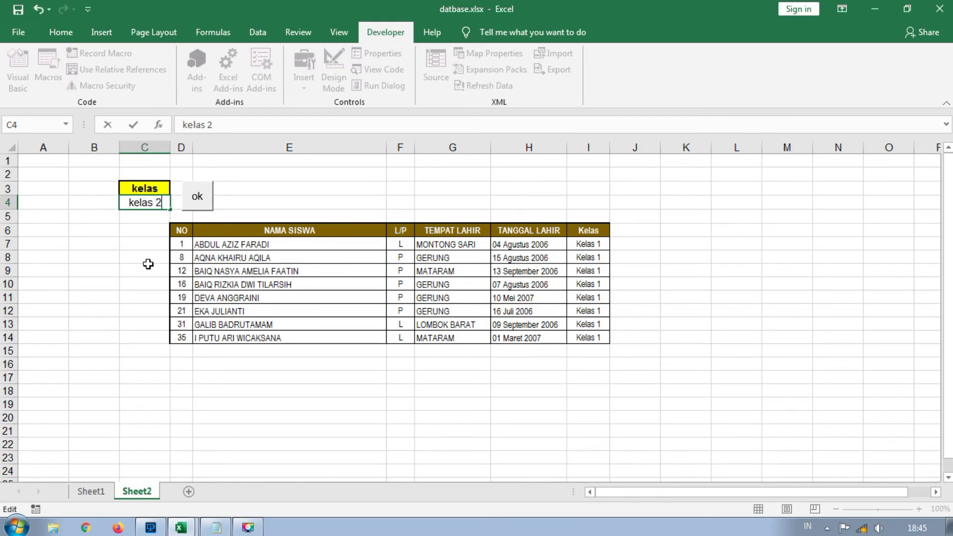
{"action": "left_click", "coordinate": [203, 204]}
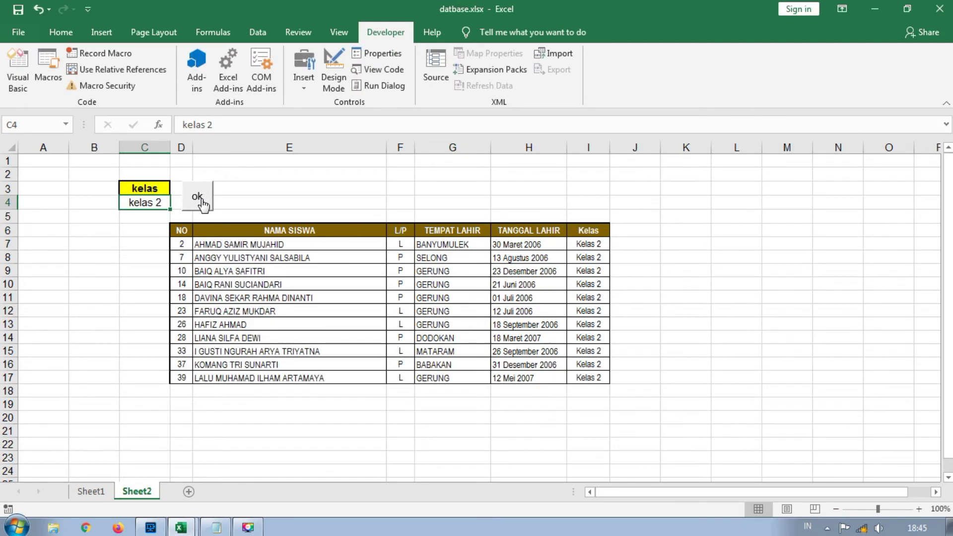
{"action": "left_click", "coordinate": [483, 322]}
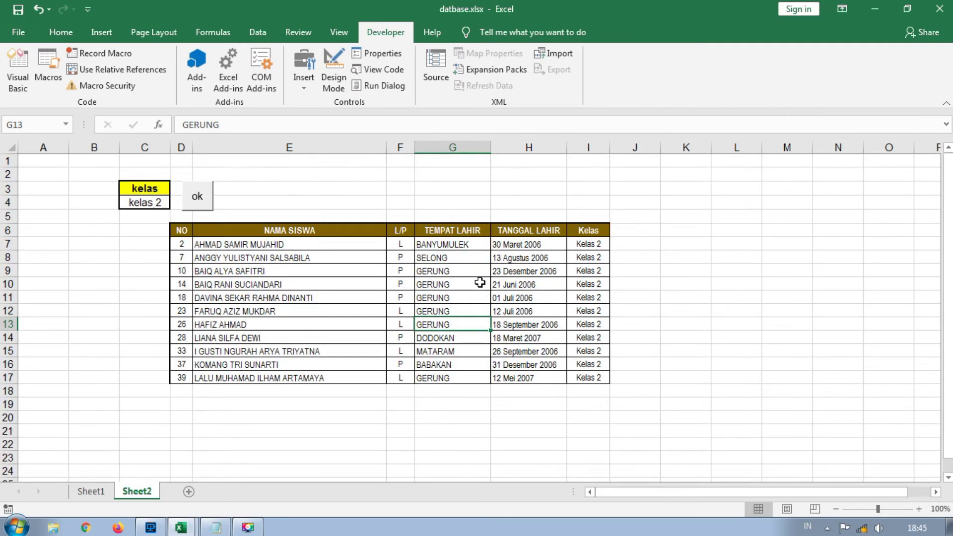
Change the criterion in C4 to kelas 3, run the filter again and look through the extracted rows
{"action": "left_click", "coordinate": [148, 204]}
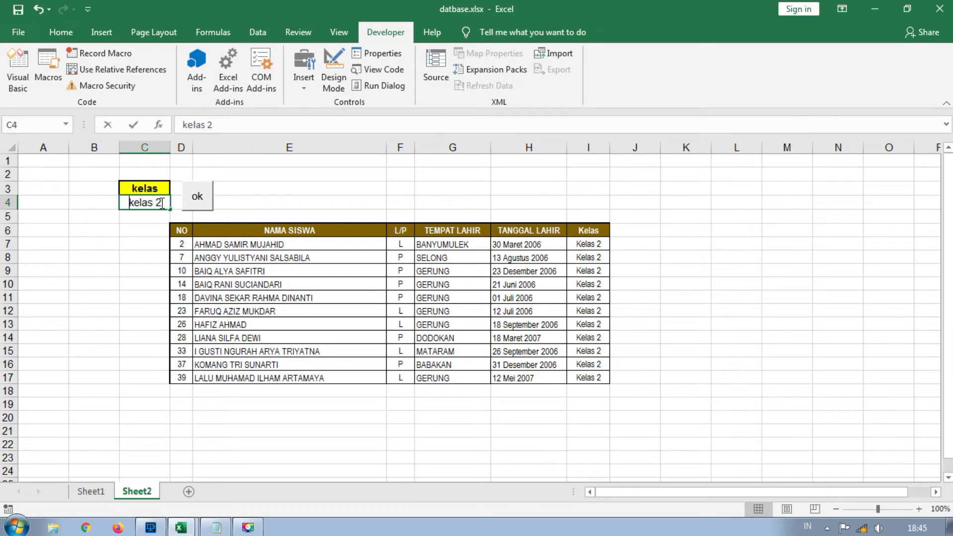
{"action": "double_click", "coordinate": [163, 204]}
{"action": "key", "text": "BackSpace"}
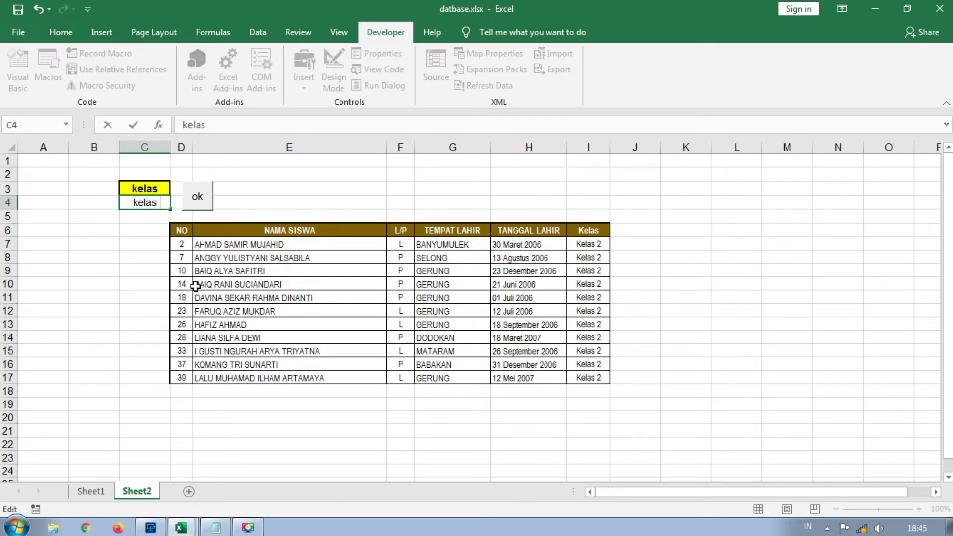
{"action": "left_click", "coordinate": [198, 203]}
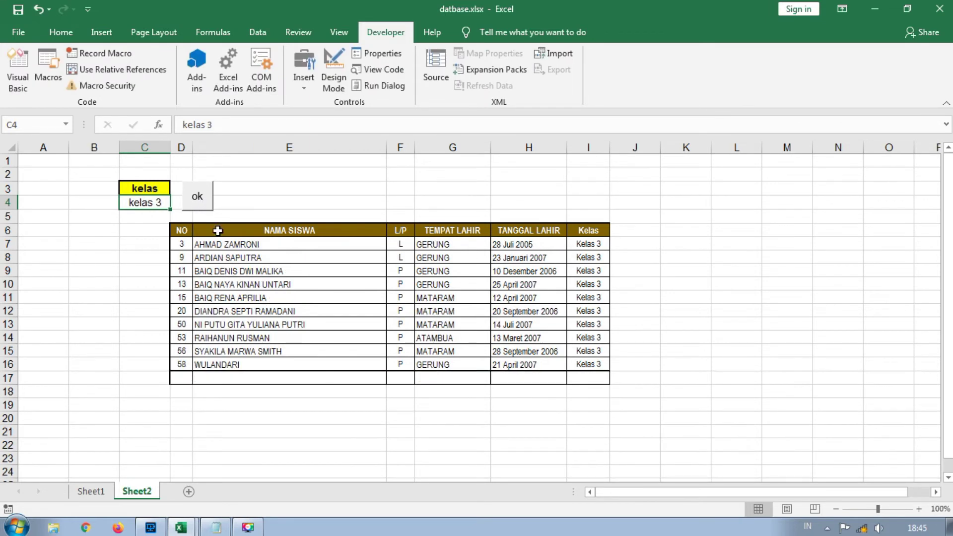
{"action": "left_click", "coordinate": [299, 296]}
{"action": "scroll", "coordinate": [573, 326], "scroll_direction": "down", "scroll_amount": 3}
{"action": "scroll", "coordinate": [620, 311], "scroll_direction": "up", "scroll_amount": 2}
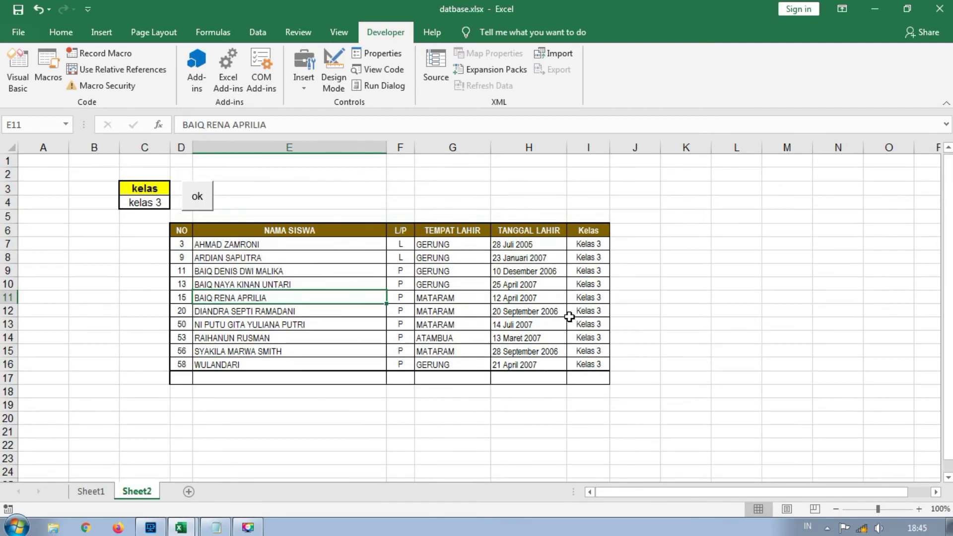
{"action": "scroll", "coordinate": [529, 309], "scroll_direction": "up", "scroll_amount": 1}
Copy the text of criteria cell C4 and paste it into A4
{"action": "left_click", "coordinate": [133, 201]}
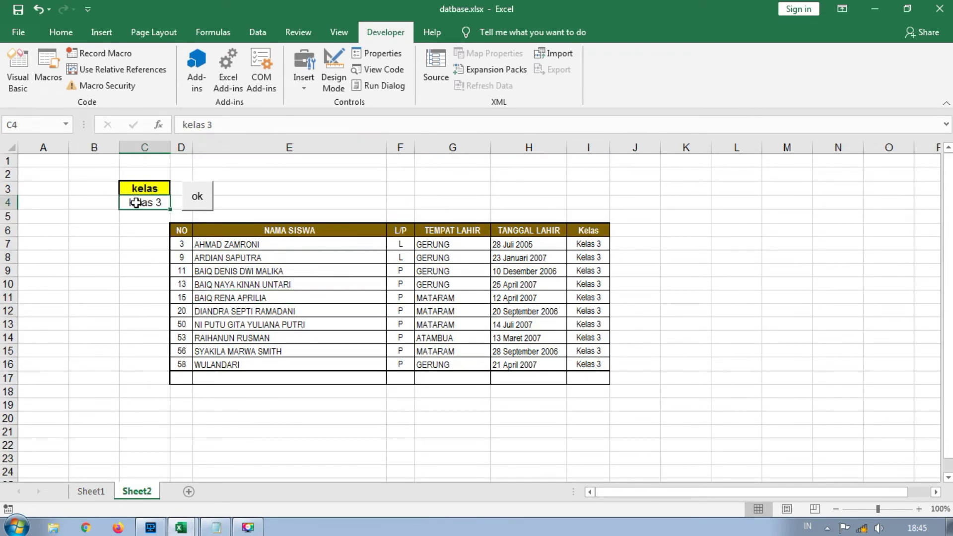
{"action": "left_click", "coordinate": [199, 243]}
{"action": "left_click", "coordinate": [144, 206]}
{"action": "left_click", "coordinate": [135, 220]}
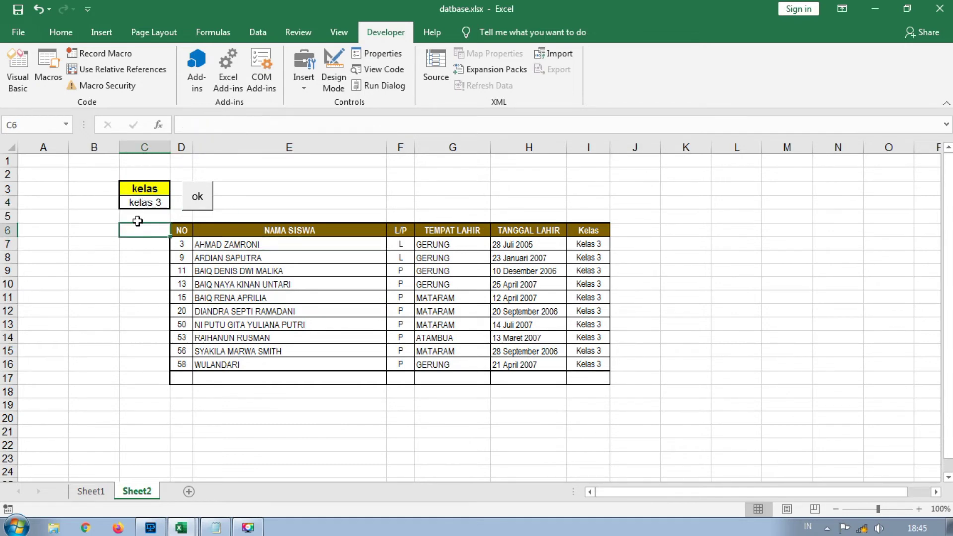
{"action": "left_click", "coordinate": [140, 204]}
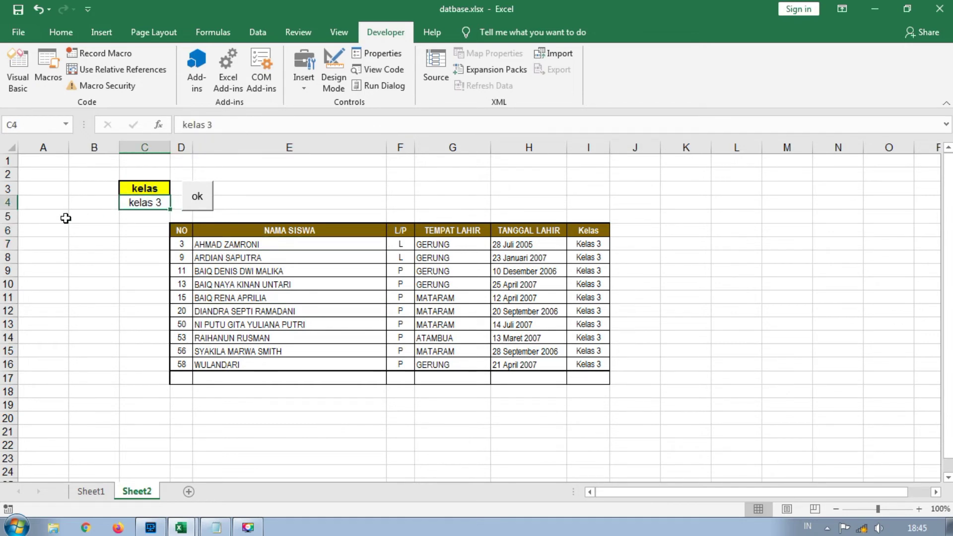
{"action": "double_click", "coordinate": [153, 203]}
{"action": "left_click_drag", "start_coordinate": [164, 201], "coordinate": [122, 204]}
{"action": "key", "text": "ctrl+c"}
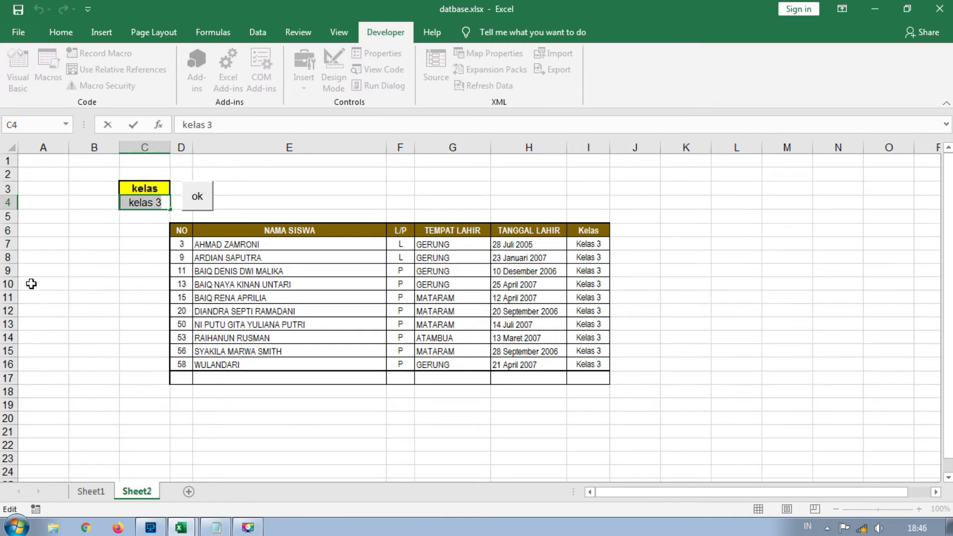
{"action": "left_click", "coordinate": [38, 203]}
{"action": "key", "text": "ctrl+v"}
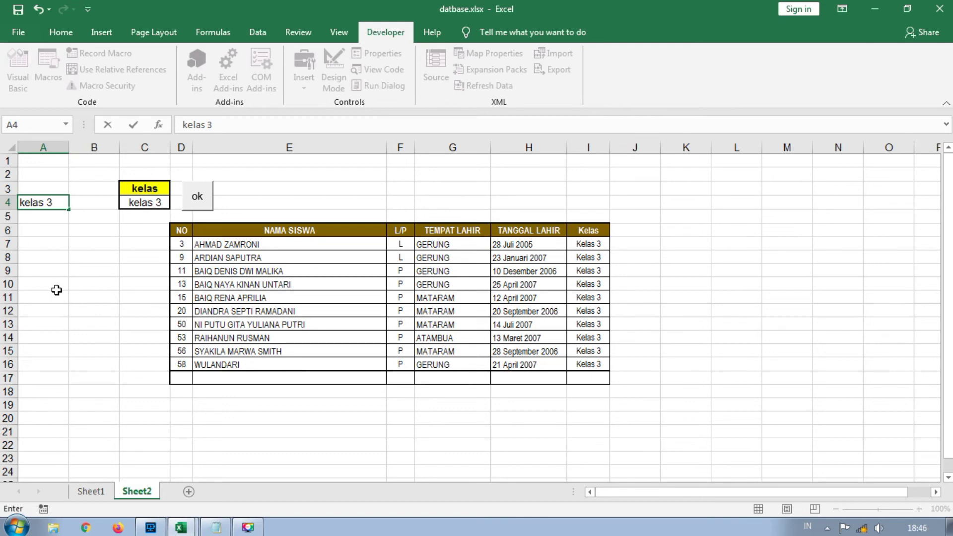
Set A4 to kelas 1 and fill the series down to kelas 6 in A9
{"action": "left_click", "coordinate": [56, 290]}
{"action": "left_click", "coordinate": [46, 206]}
{"action": "left_click_drag", "start_coordinate": [69, 209], "coordinate": [59, 280]}
{"action": "left_click", "coordinate": [89, 315]}
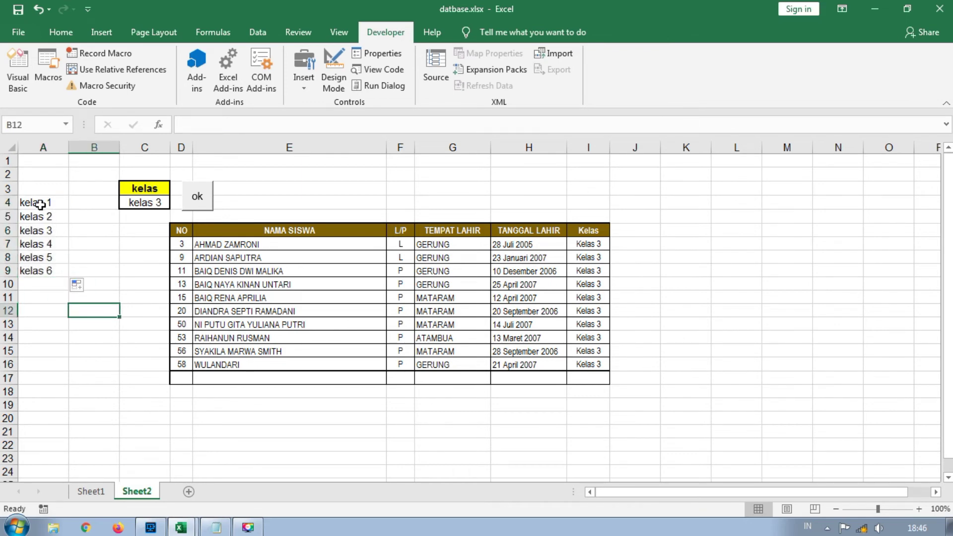
Add a list data validation to criteria cell C4 with =$A$4:$A$9 as its source
{"action": "left_click", "coordinate": [145, 199]}
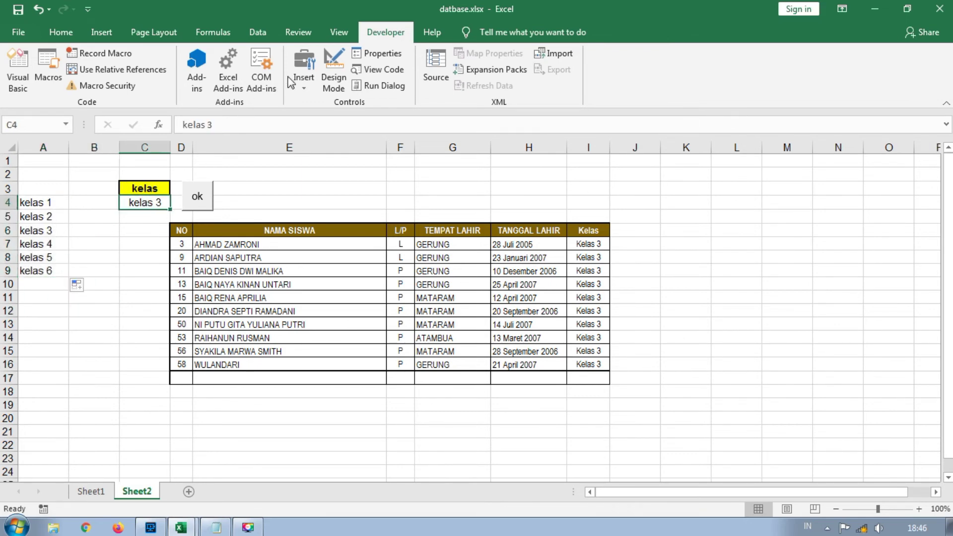
{"action": "left_click", "coordinate": [271, 33]}
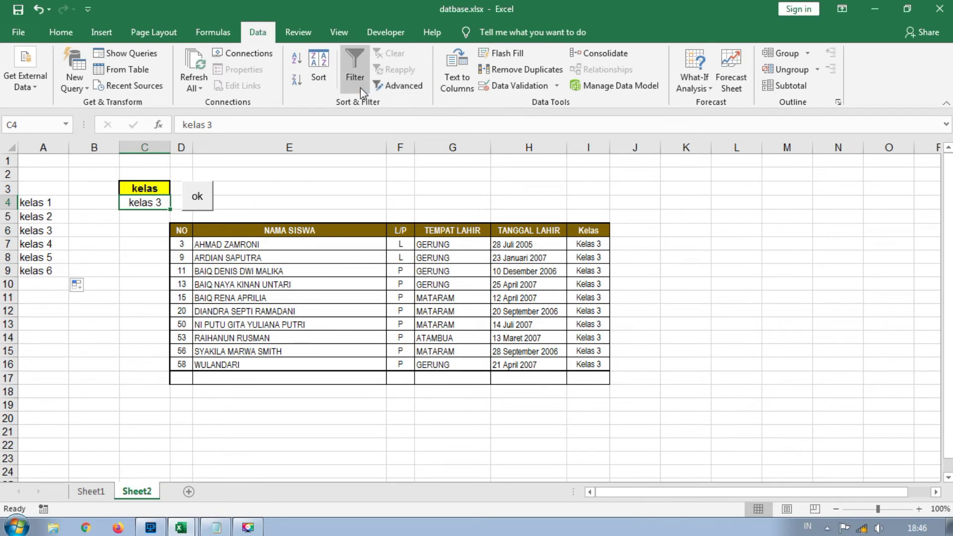
{"action": "left_click", "coordinate": [500, 86]}
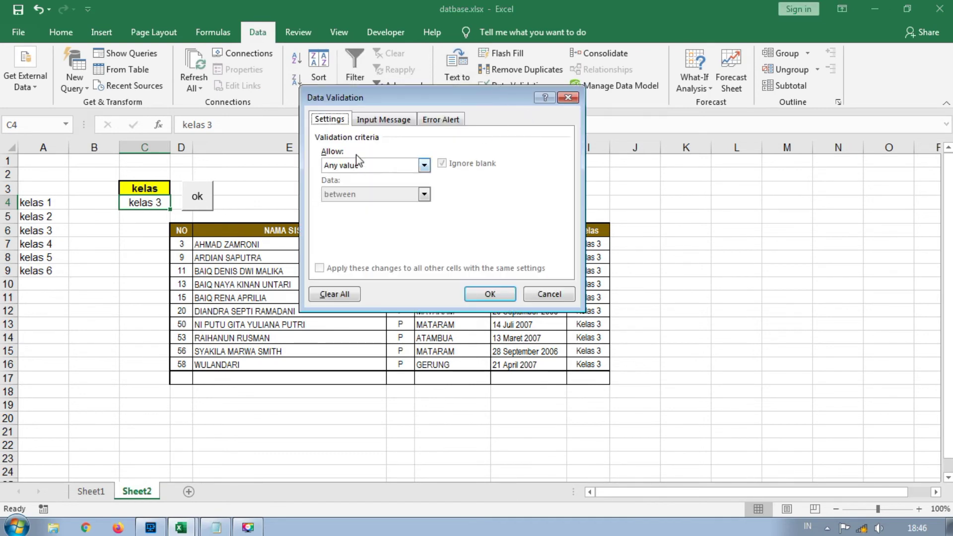
{"action": "left_click", "coordinate": [368, 165]}
{"action": "left_click", "coordinate": [358, 208]}
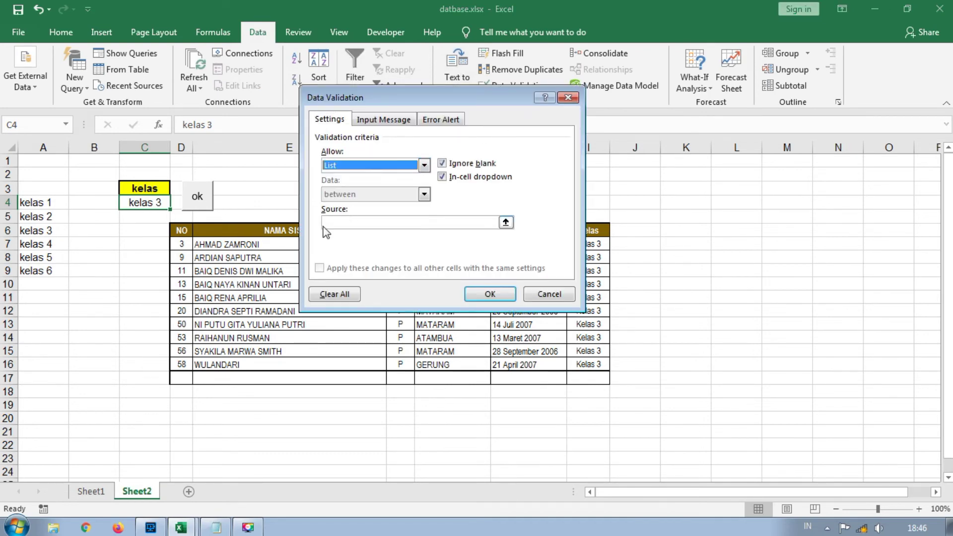
{"action": "left_click", "coordinate": [506, 222]}
{"action": "left_click_drag", "start_coordinate": [58, 201], "coordinate": [57, 271]}
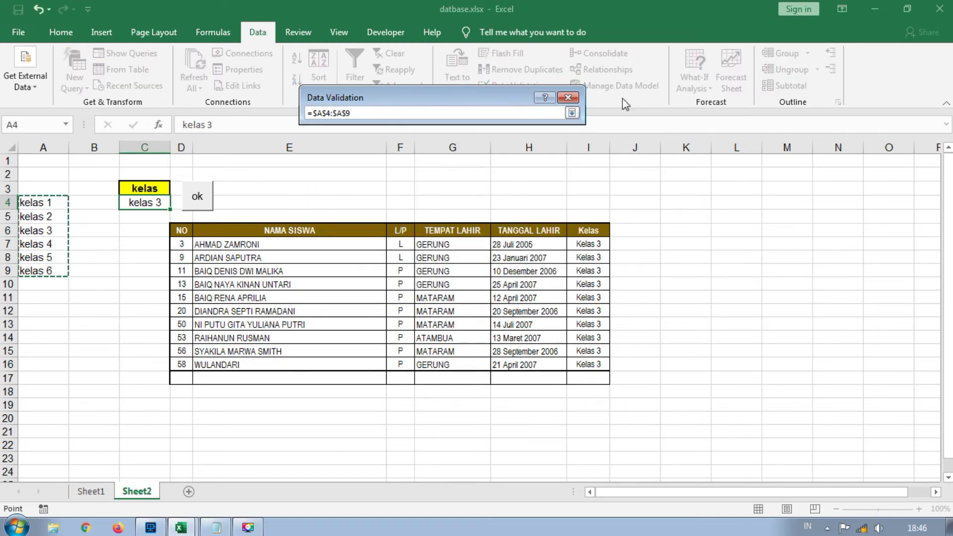
{"action": "left_click", "coordinate": [573, 113]}
{"action": "left_click", "coordinate": [491, 293]}
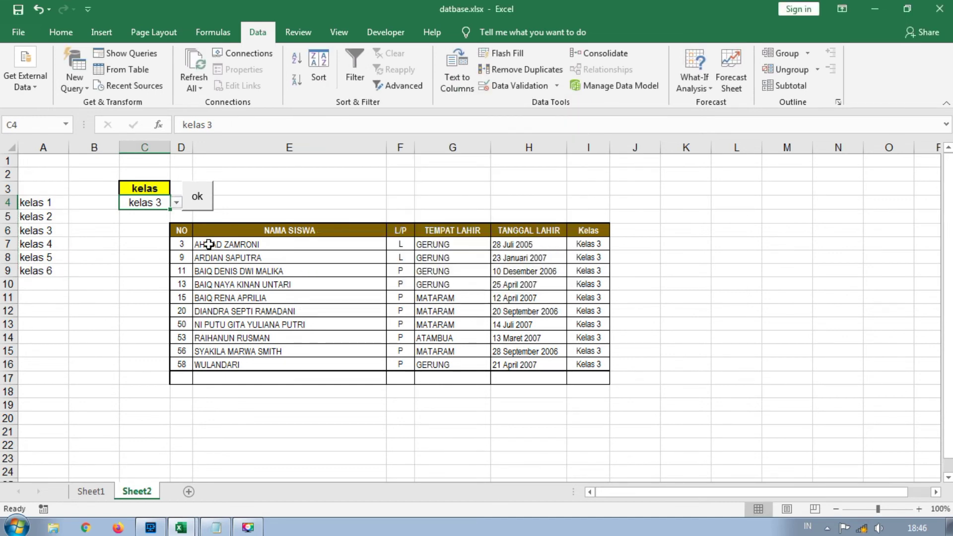
Hide column A, which holds the helper list of kelas values
{"action": "left_click", "coordinate": [49, 139]}
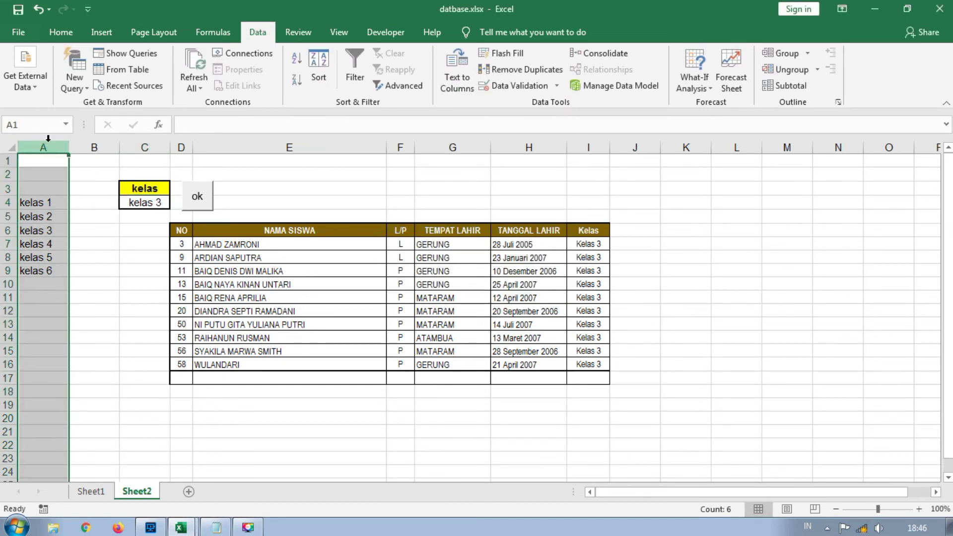
{"action": "right_click", "coordinate": [48, 144]}
{"action": "left_click", "coordinate": [93, 325]}
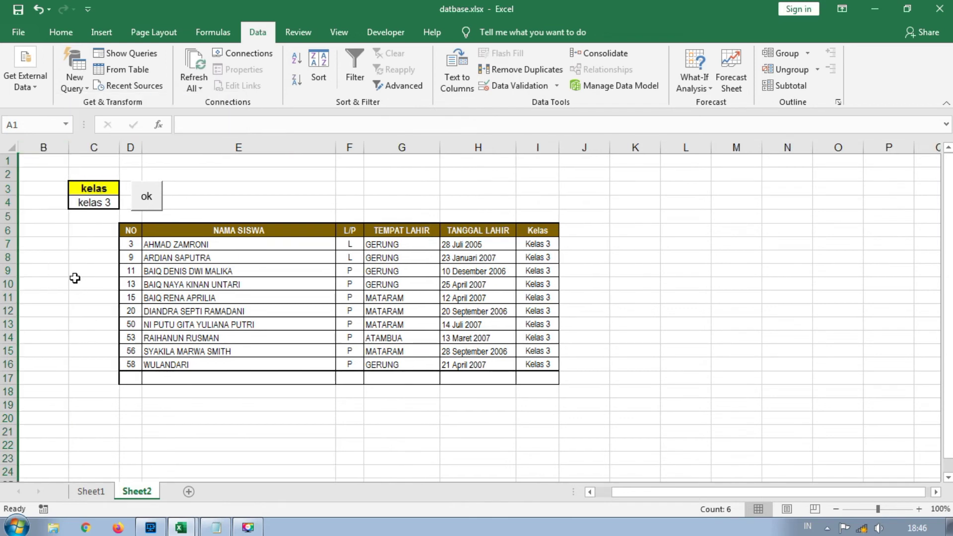
{"action": "left_click", "coordinate": [64, 230]}
Choose kelas 1 from the dropdown list in C4 and run the filter with the ok button
{"action": "left_click", "coordinate": [100, 203]}
{"action": "left_click", "coordinate": [127, 203]}
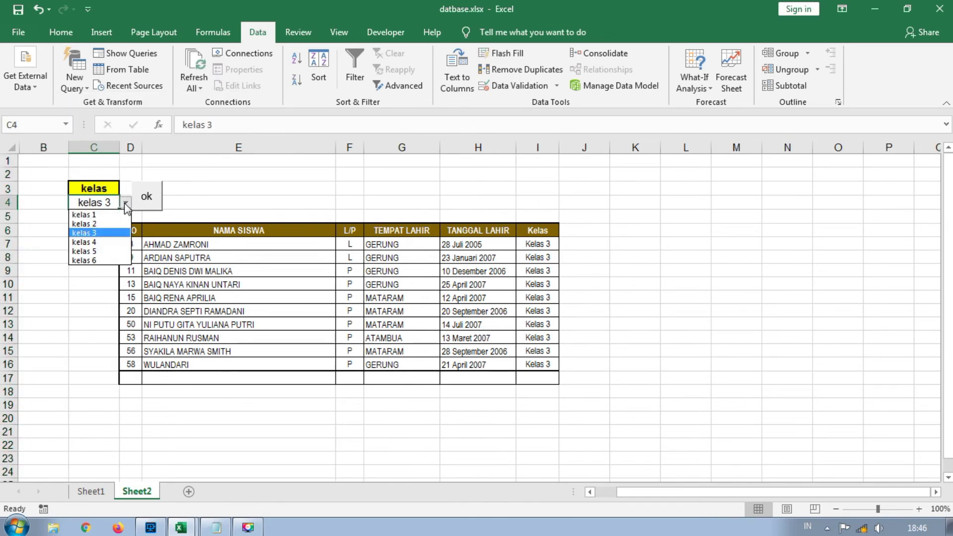
{"action": "left_click", "coordinate": [99, 214]}
{"action": "left_click", "coordinate": [147, 198]}
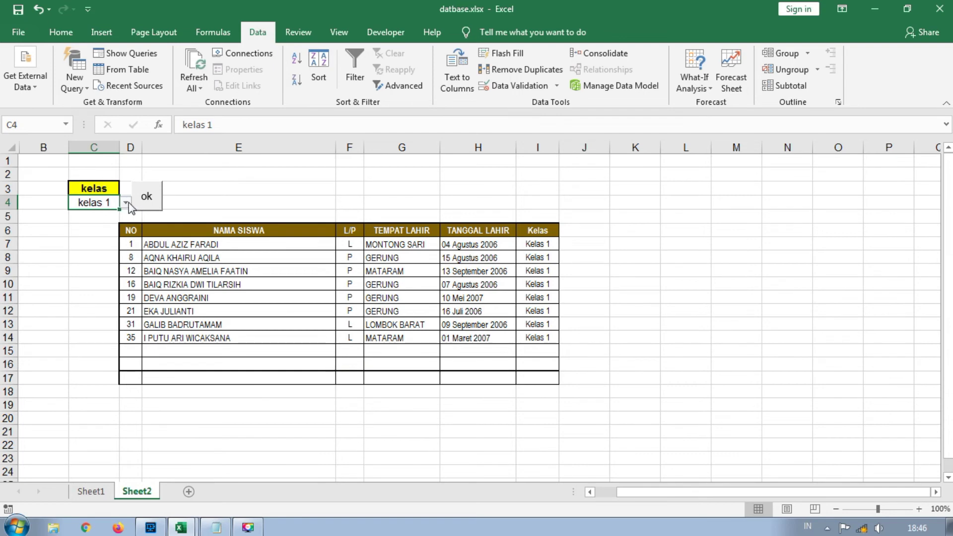
Switch the C4 dropdown to kelas 2 and run the filter again
{"action": "left_click", "coordinate": [126, 203]}
{"action": "left_click", "coordinate": [99, 224]}
{"action": "left_click", "coordinate": [147, 197]}
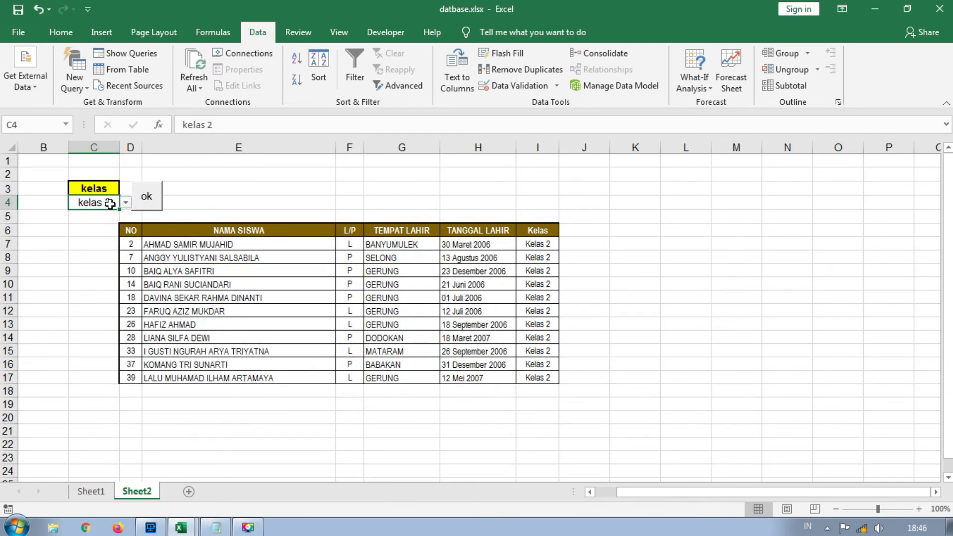
Pick kelas 6 in the C4 dropdown and filter the student table with the ok button
{"action": "left_click", "coordinate": [128, 208]}
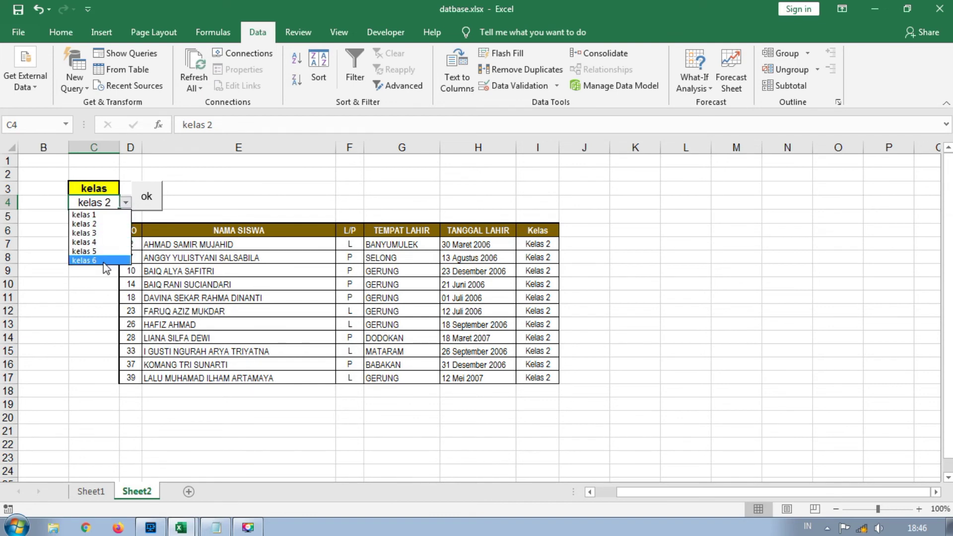
{"action": "left_click", "coordinate": [103, 262]}
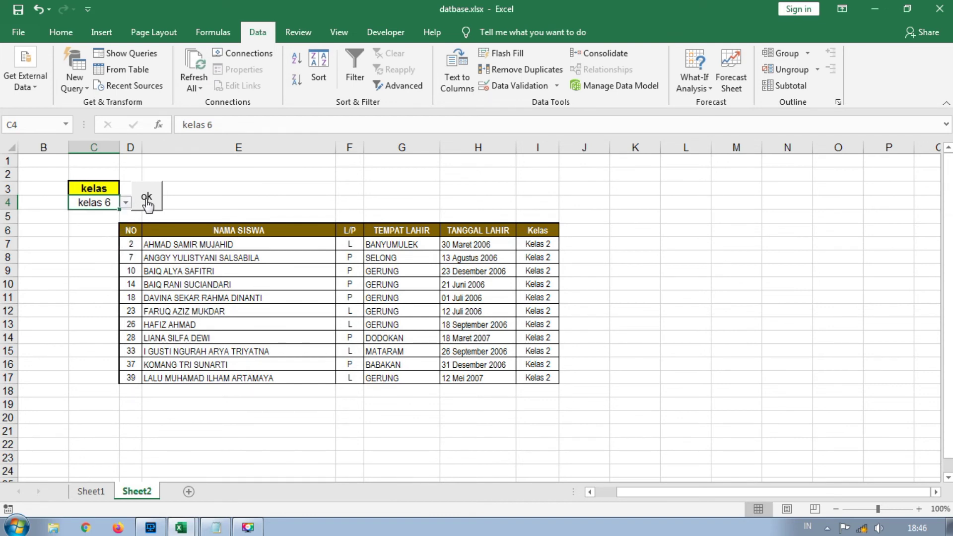
{"action": "left_click", "coordinate": [146, 204]}
{"action": "left_click", "coordinate": [705, 339]}
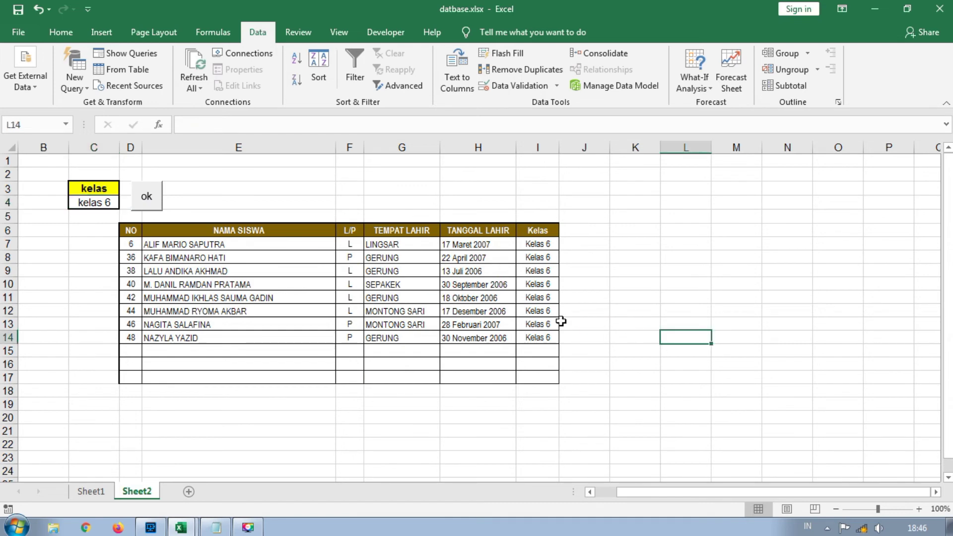
{"action": "left_click_drag", "start_coordinate": [624, 500], "coordinate": [595, 500]}
{"action": "left_click", "coordinate": [456, 407]}
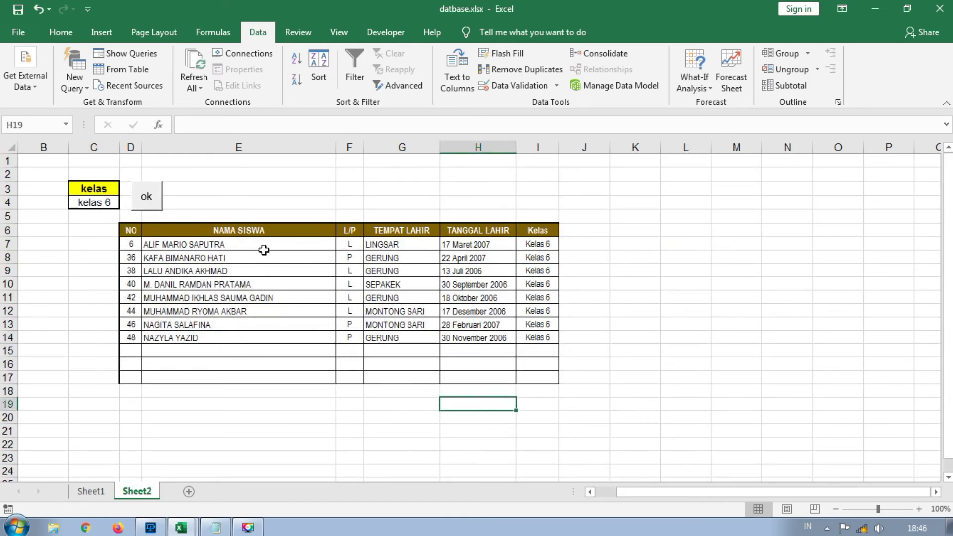
{"action": "left_click", "coordinate": [287, 205]}
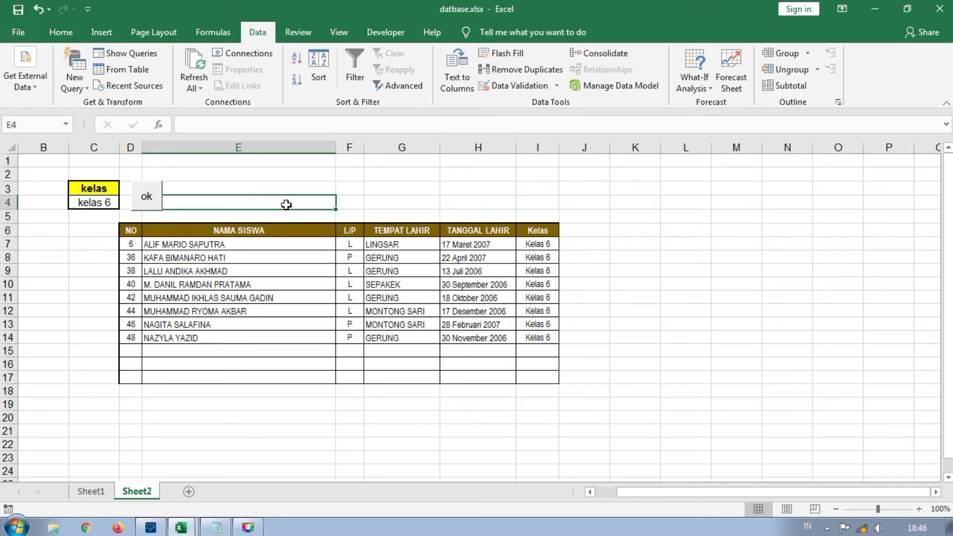
{"action": "left_click", "coordinate": [307, 313]}
{"action": "scroll", "coordinate": [266, 336], "scroll_direction": "down", "scroll_amount": 2}
{"action": "scroll", "coordinate": [266, 336], "scroll_direction": "up", "scroll_amount": 2}
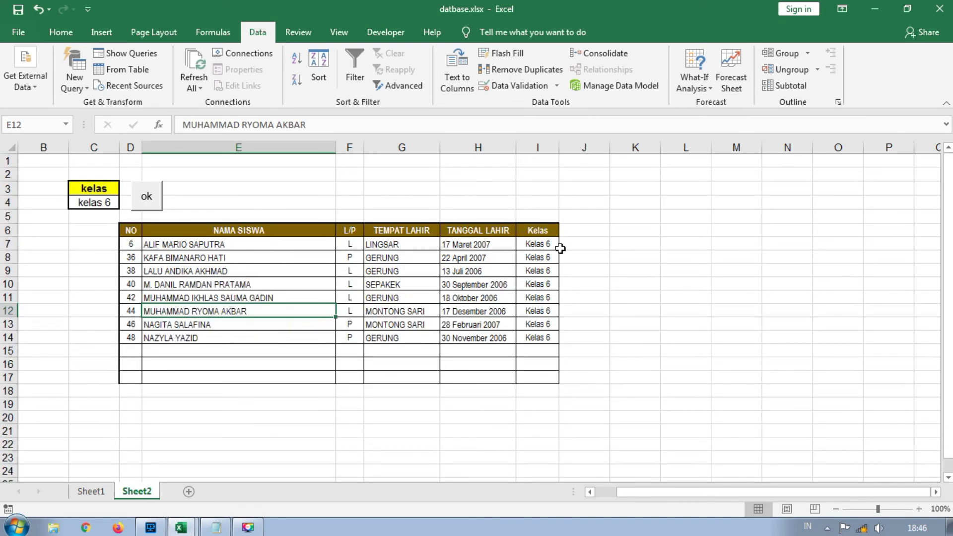
{"action": "left_click", "coordinate": [651, 255]}
{"action": "left_click", "coordinate": [279, 271]}
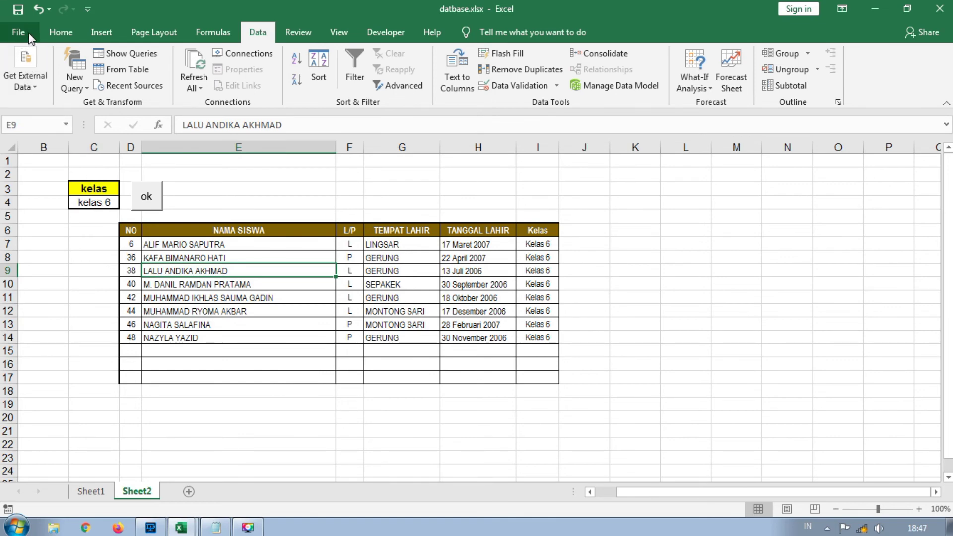
{"action": "left_click", "coordinate": [244, 201]}
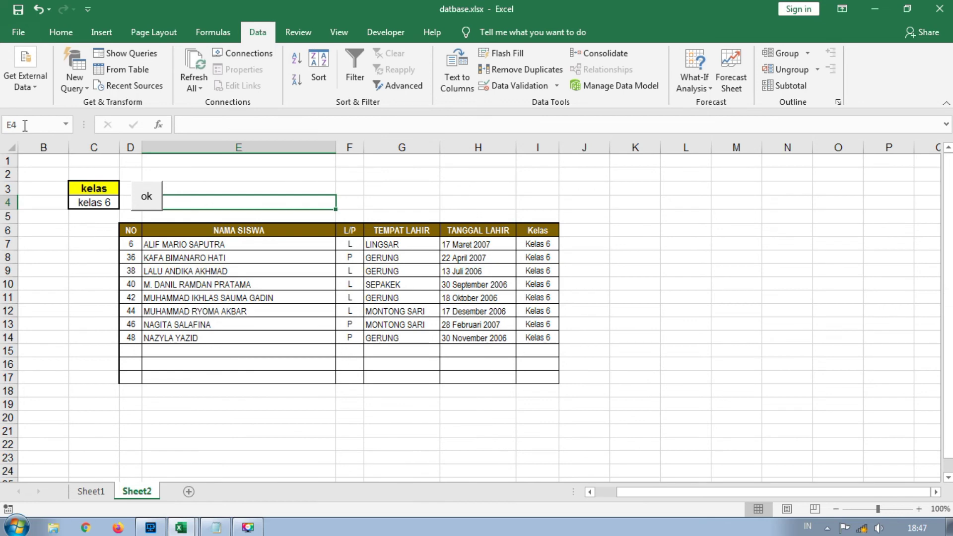
Start saving the workbook as a new file and choose the Documents library as its destination
{"action": "left_click", "coordinate": [22, 39]}
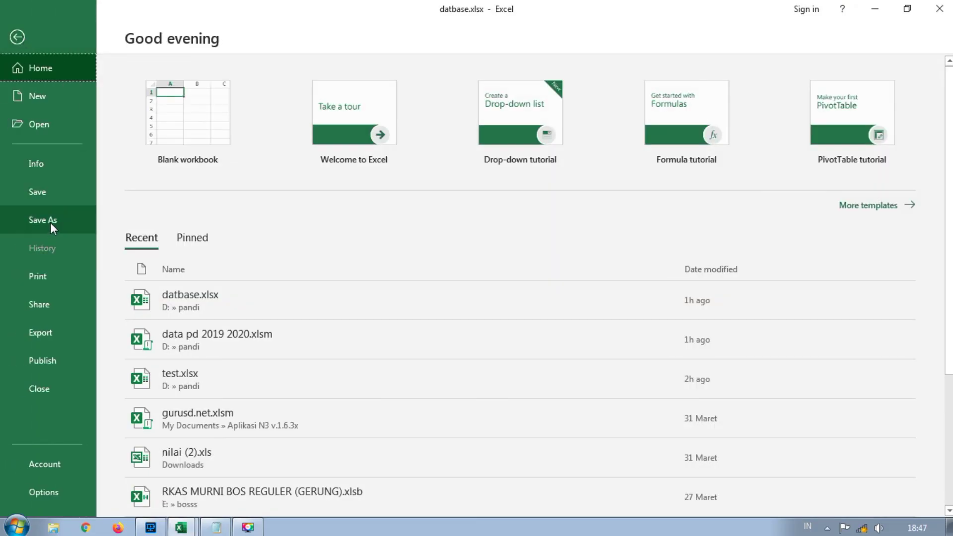
{"action": "left_click", "coordinate": [52, 224]}
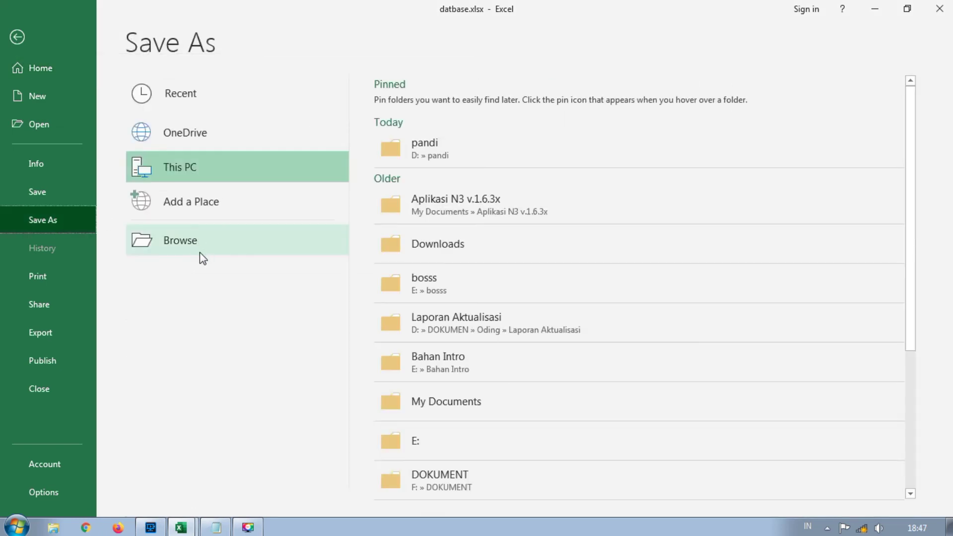
{"action": "left_click", "coordinate": [195, 247]}
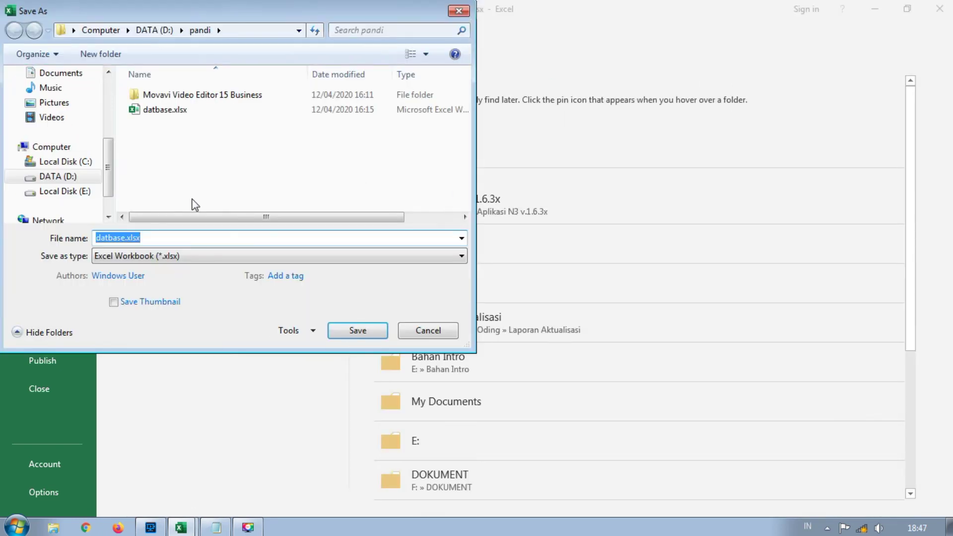
{"action": "left_click_drag", "start_coordinate": [107, 176], "coordinate": [107, 185]}
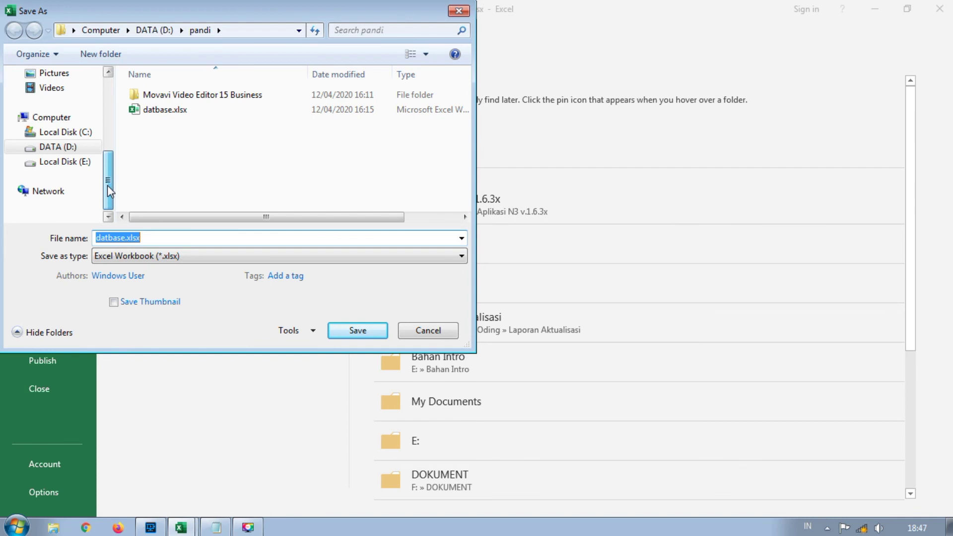
{"action": "left_click", "coordinate": [69, 147]}
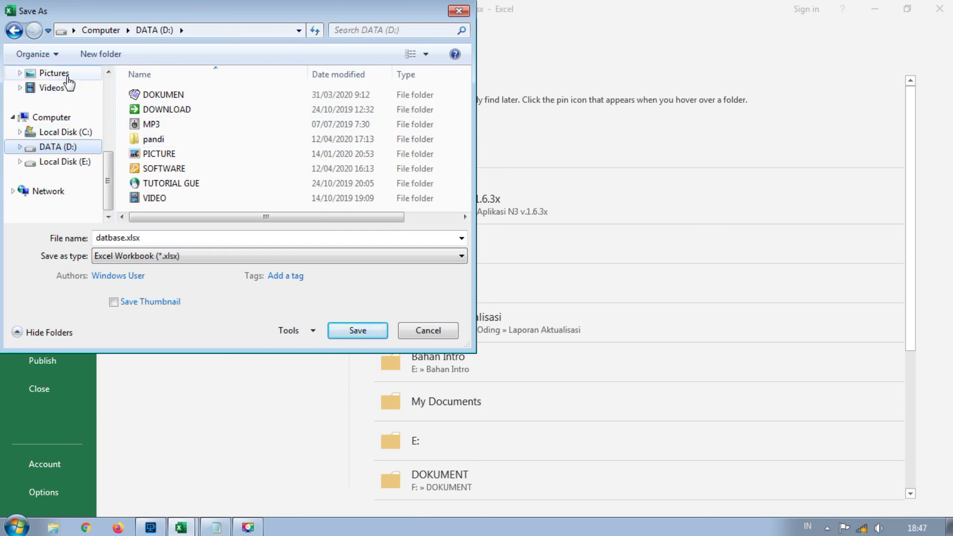
{"action": "left_click_drag", "start_coordinate": [108, 175], "coordinate": [63, 171]}
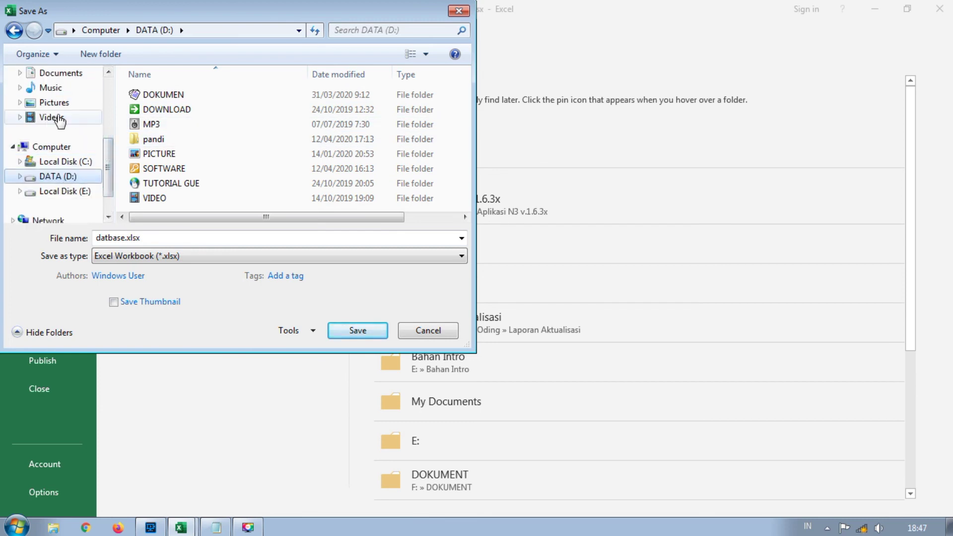
{"action": "left_click", "coordinate": [62, 74]}
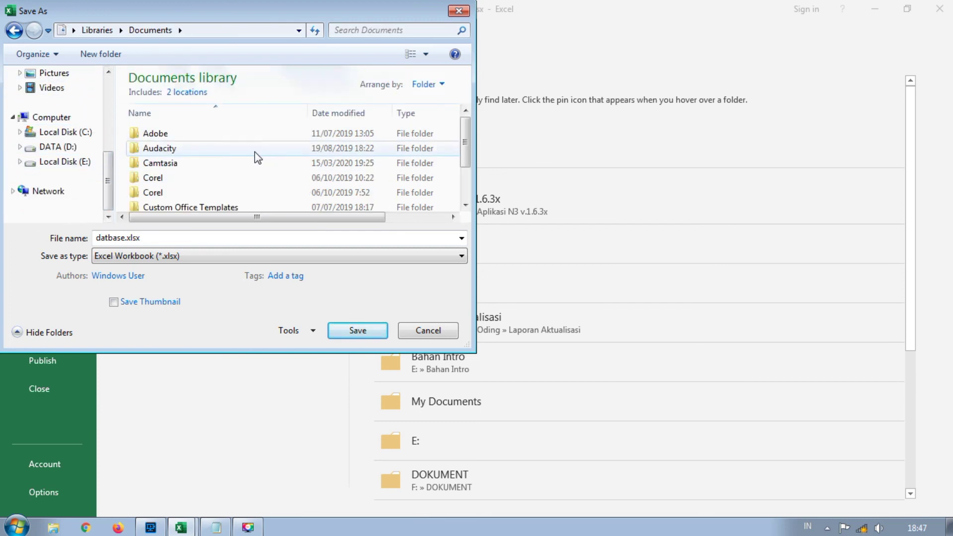
{"action": "left_click_drag", "start_coordinate": [461, 145], "coordinate": [276, 237]}
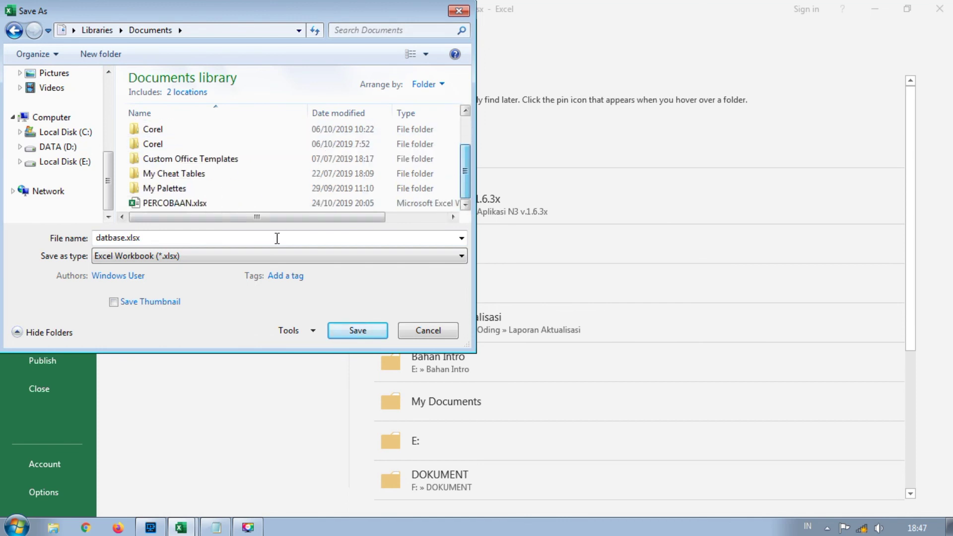
Set the file type to Excel Macro-Enabled Workbook (*.xlsm) and save the file as datbase.xlsm
{"action": "left_click", "coordinate": [205, 256]}
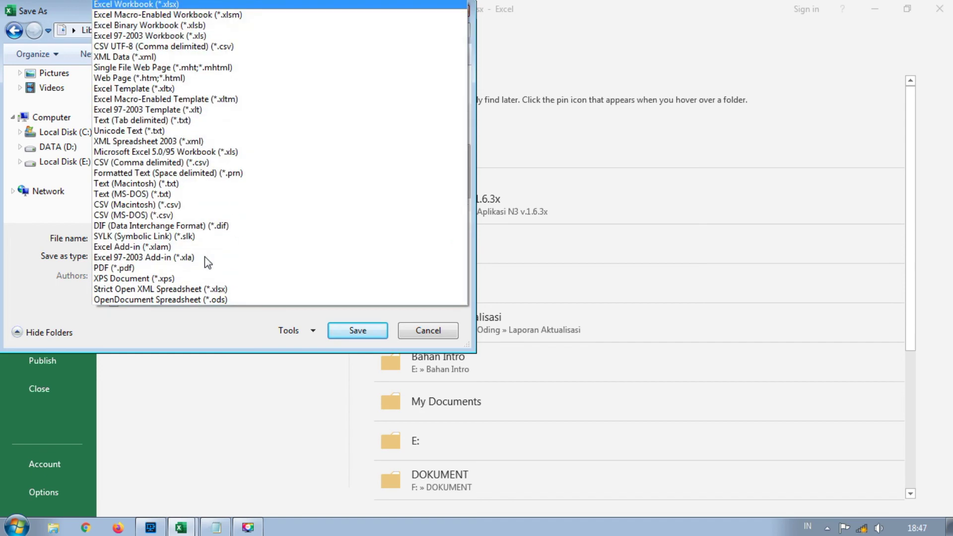
{"action": "left_click", "coordinate": [175, 15]}
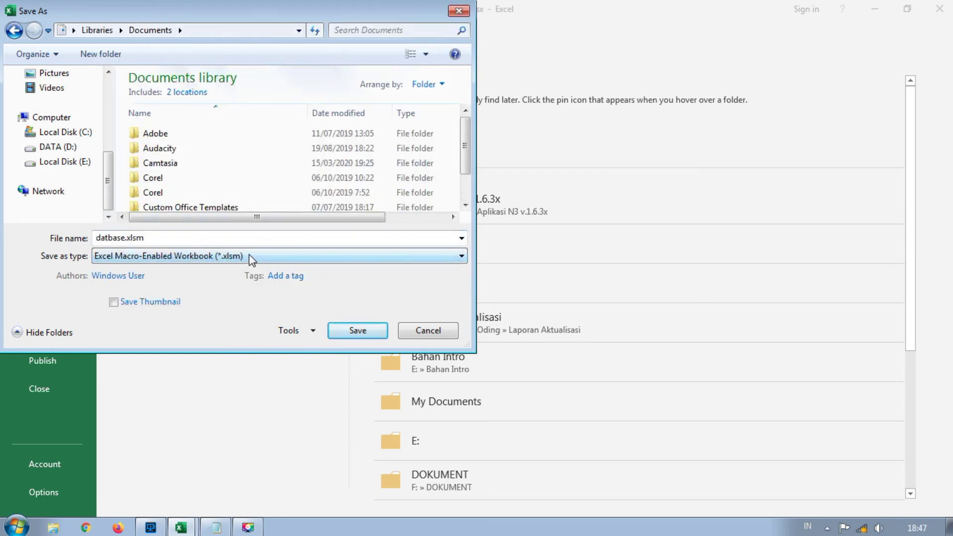
{"action": "left_click", "coordinate": [355, 332]}
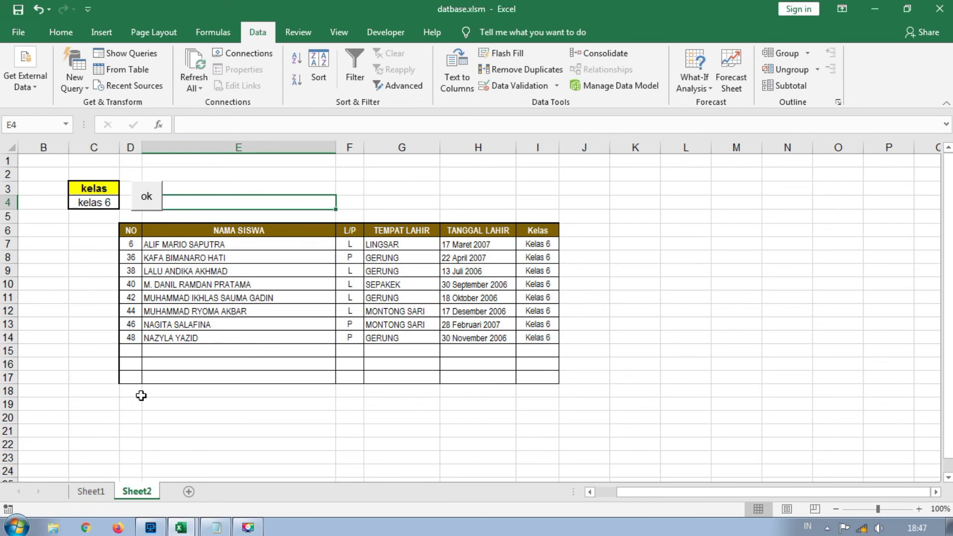
{"action": "mouse_move", "coordinate": [151, 528]}
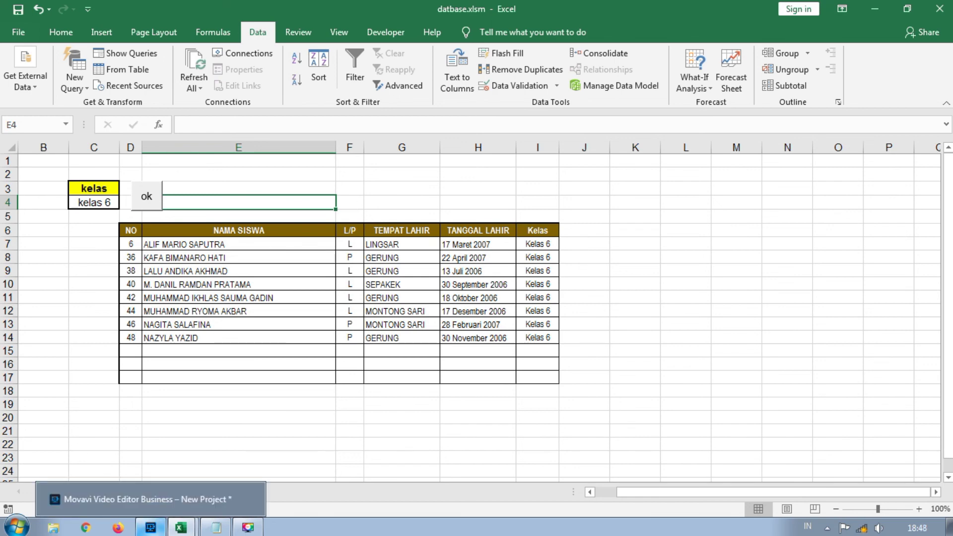